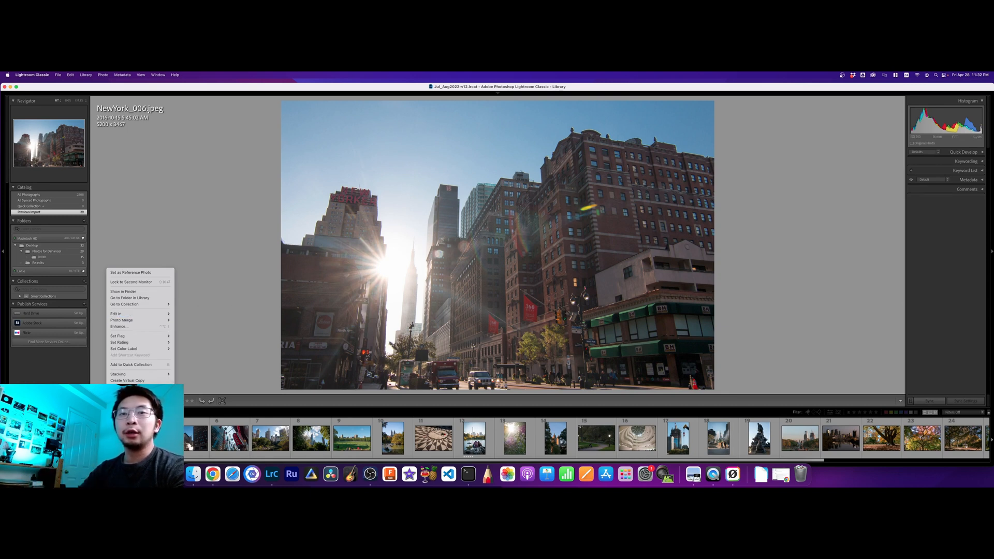
- Open a copy of NewYork_006.jpeg with Lightroom adjustments in the Dehancer Lightroom Plugin and enlarge the plugin window to fill the screen
mouse_move(137, 314)
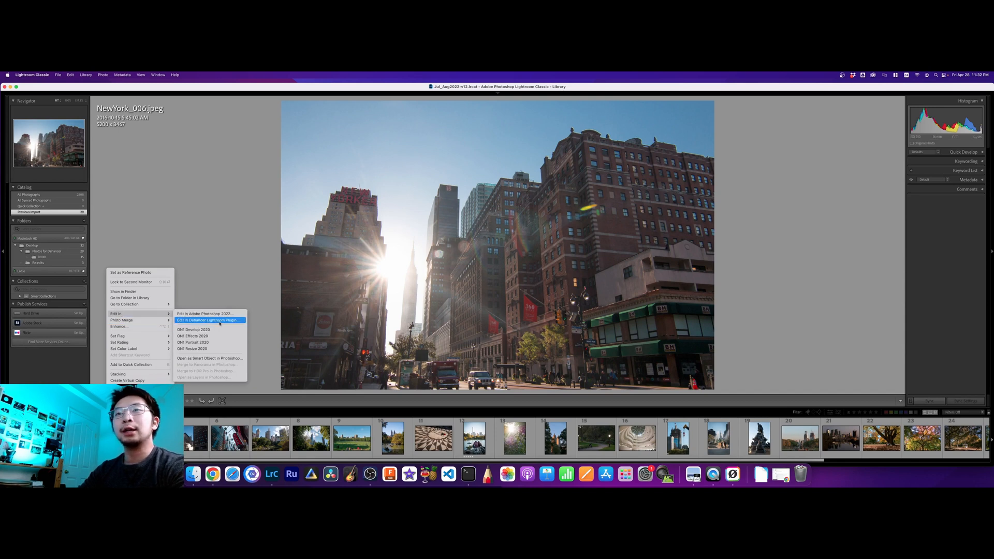
click(220, 320)
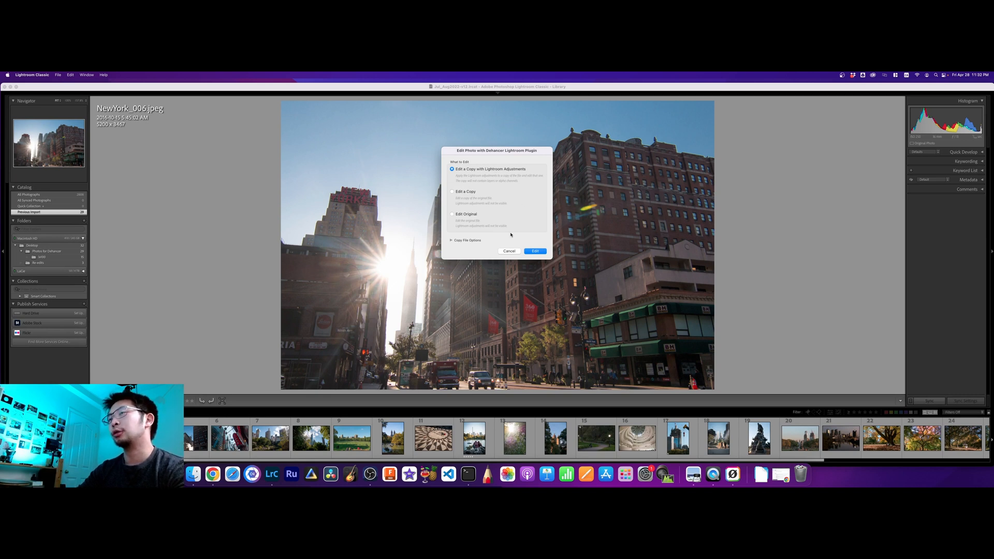
click(535, 252)
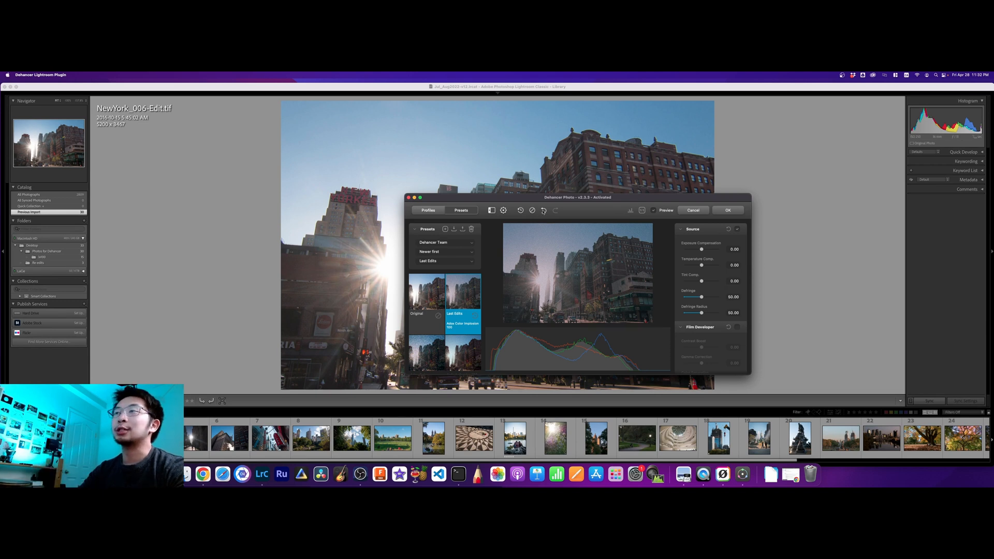
drag(568, 200, 182, 91)
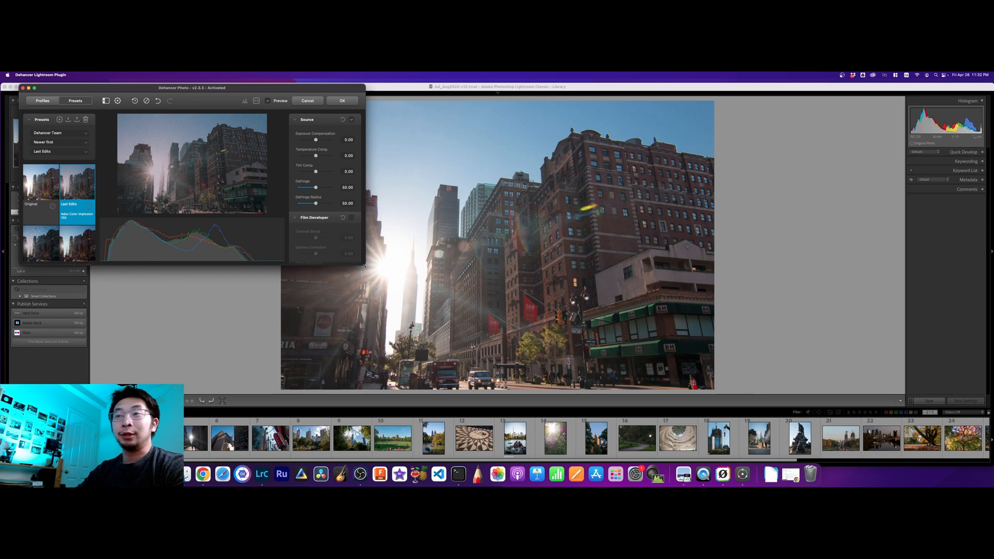
drag(365, 264, 991, 461)
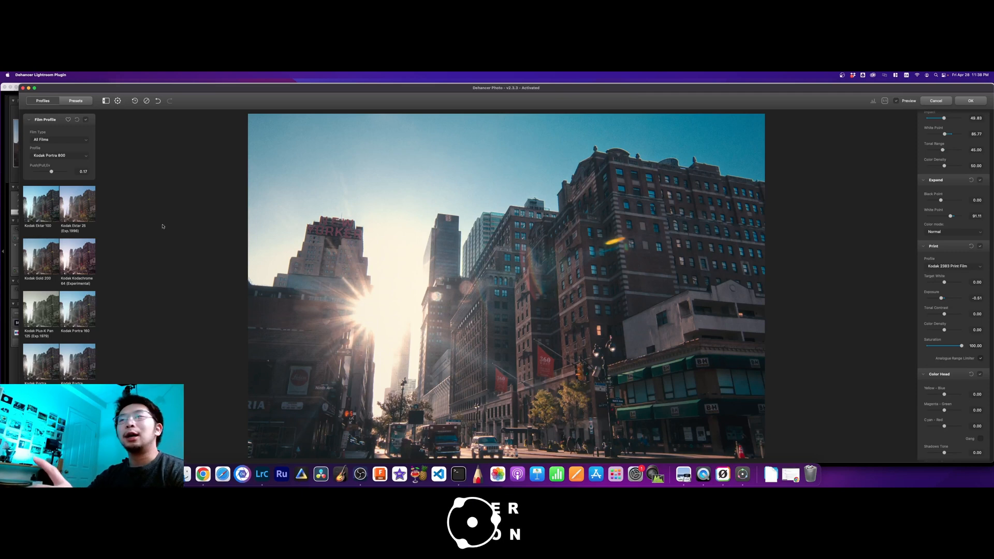
- Browse the Dehancer Team presets and compare their thumbnail previews of the street photo
click(76, 100)
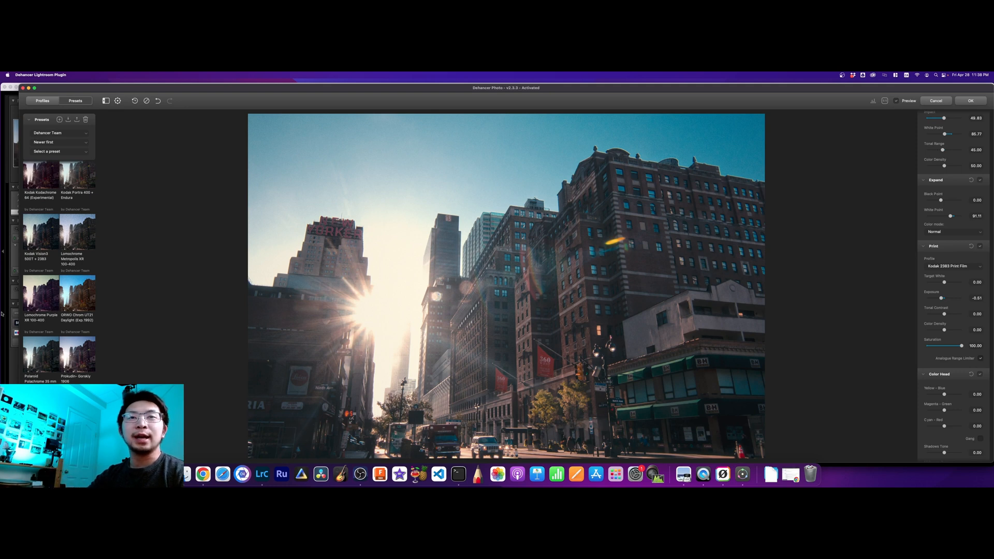
scroll(68, 376, down, 10)
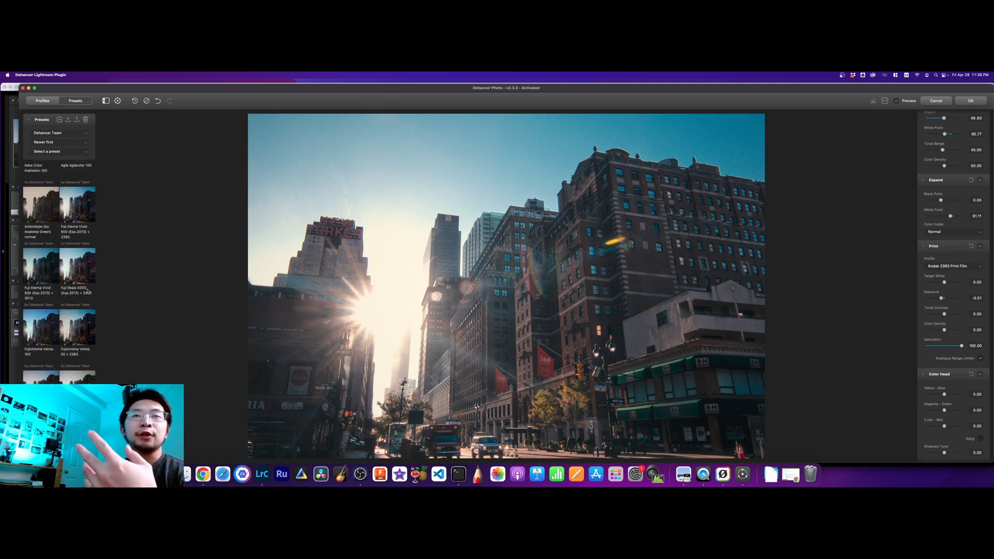
scroll(87, 290, up, 3)
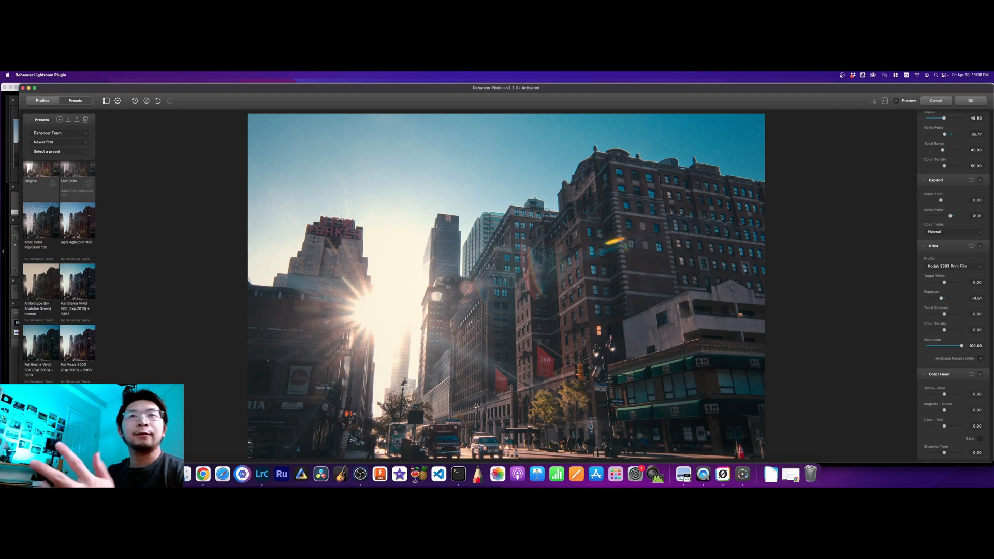
scroll(74, 277, down, 5)
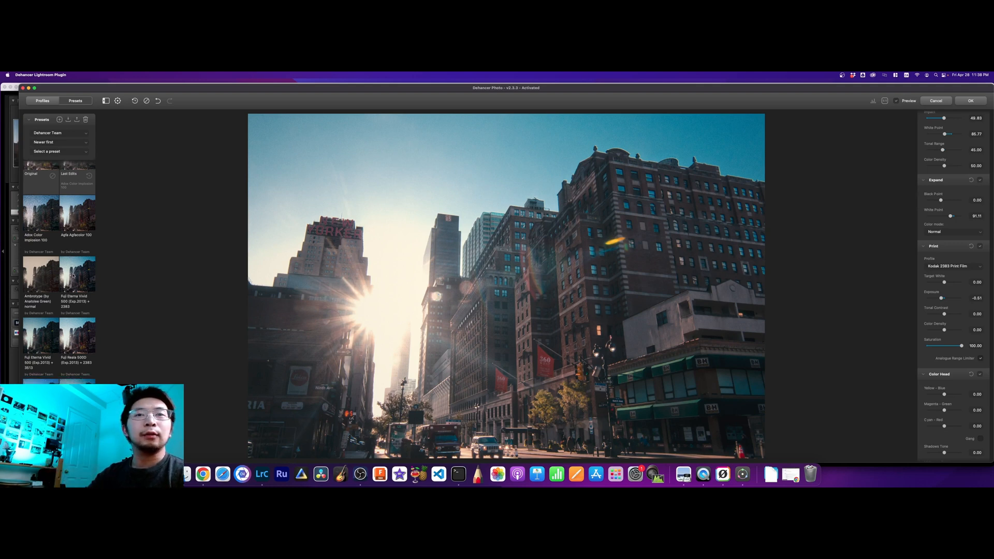
scroll(73, 276, down, 1)
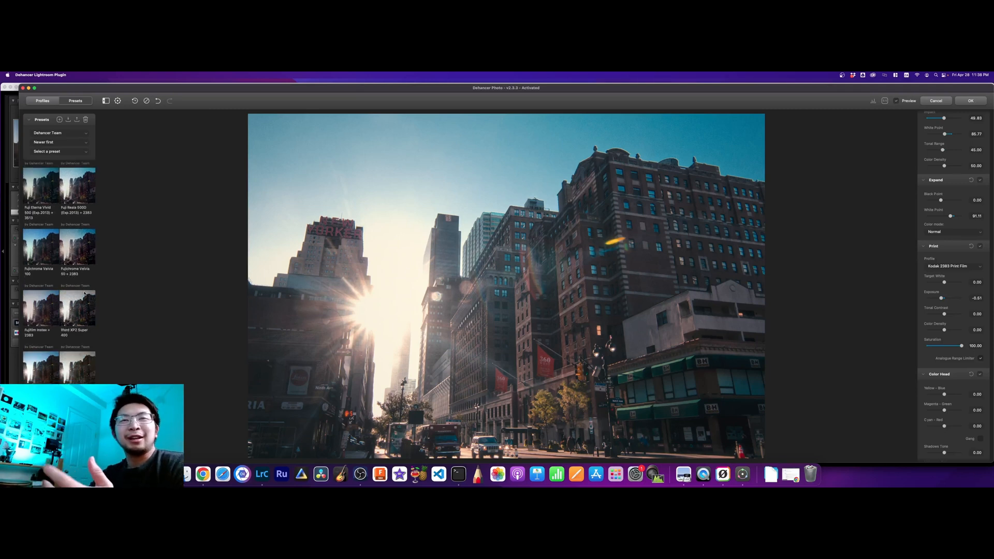
scroll(89, 281, down, 1)
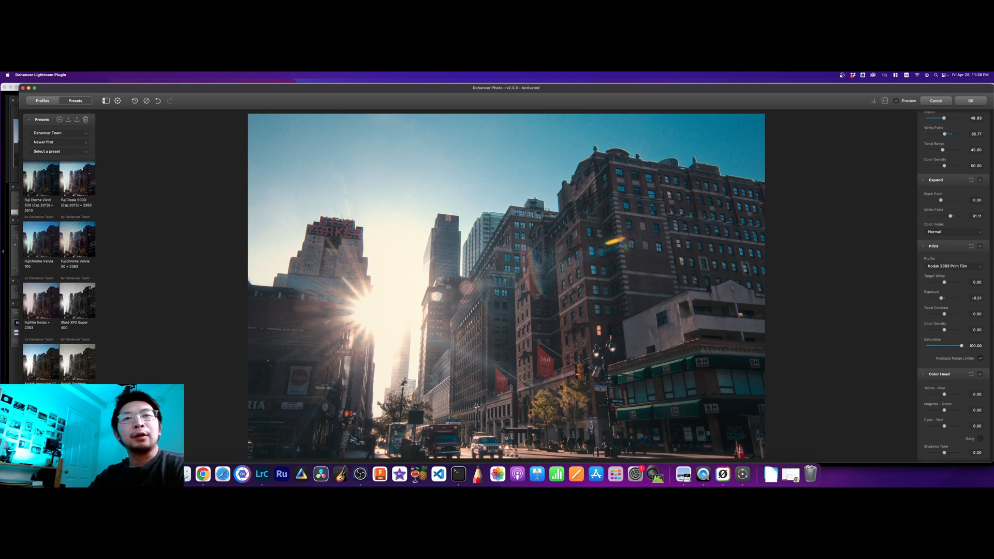
scroll(89, 286, down, 1)
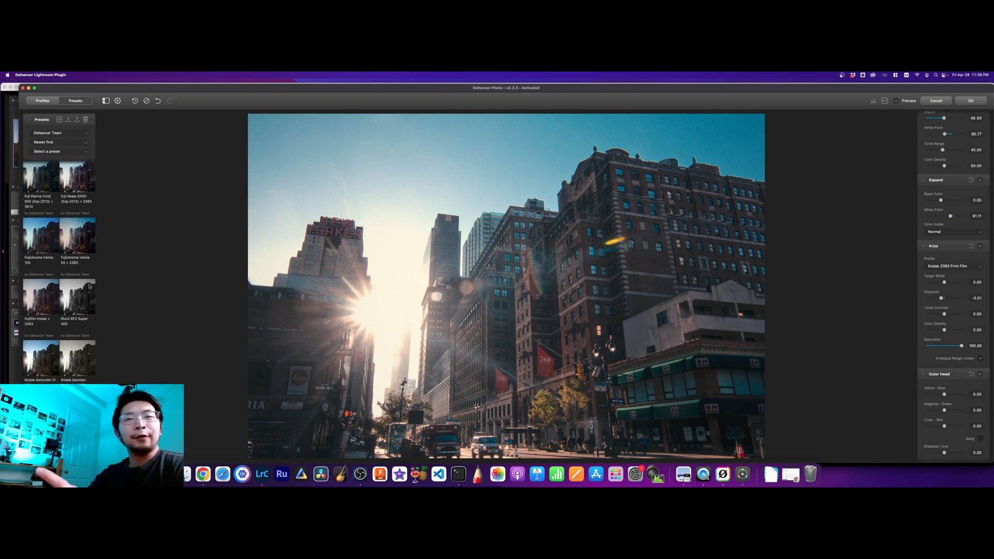
scroll(90, 284, down, 10)
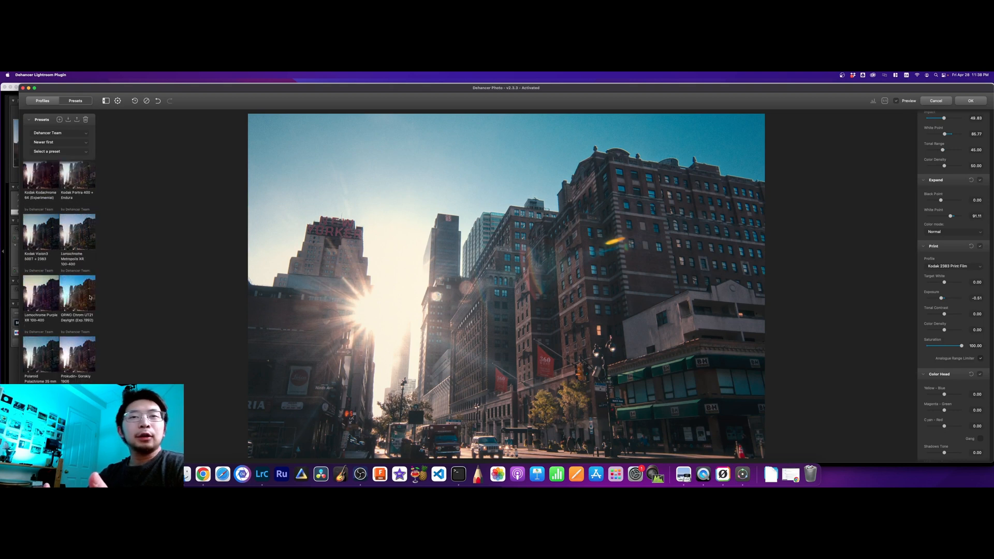
- Try the Kodak Vision3 500T + 2383 preset on the photo, and settle on the ORWO Chrom UT21 Daylight preset
click(89, 297)
click(41, 233)
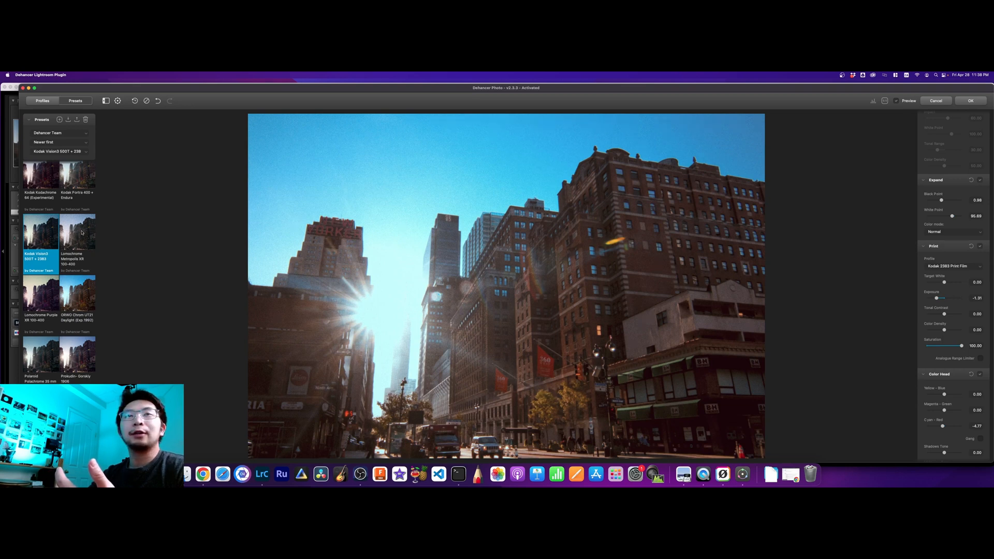
click(85, 301)
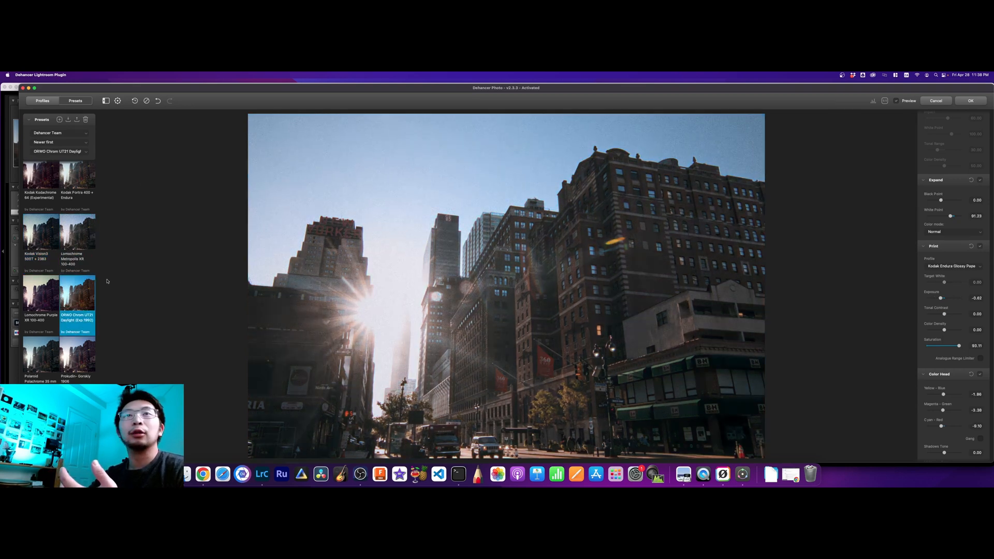
- List all presets instead of only the Dehancer Team ones and look through the Fuji, Ilford and Kodak looks
click(63, 134)
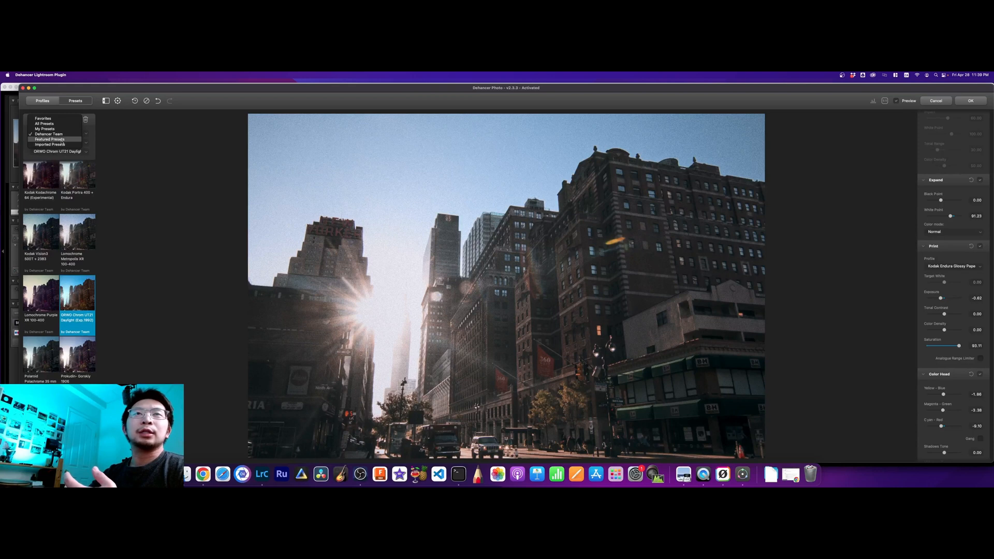
click(57, 124)
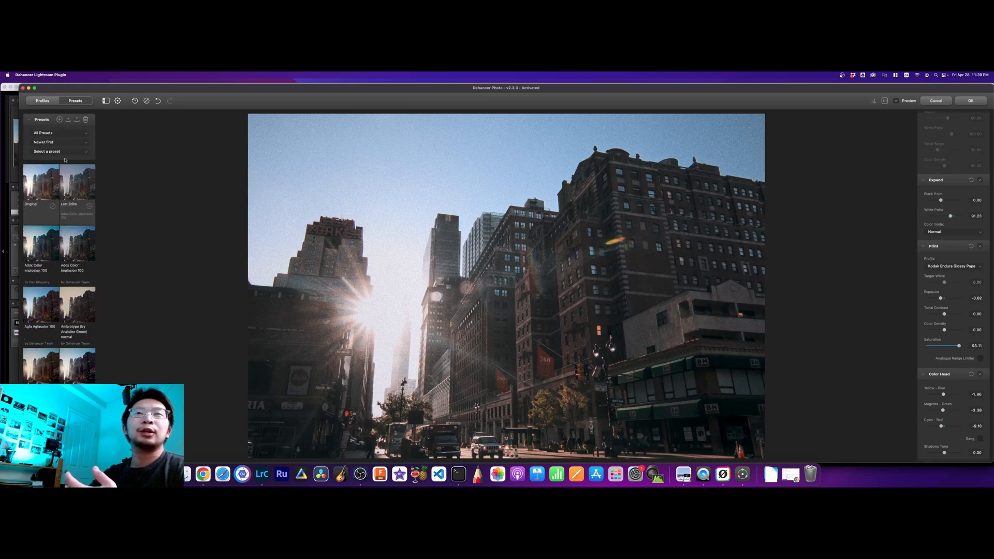
scroll(90, 218, down, 15)
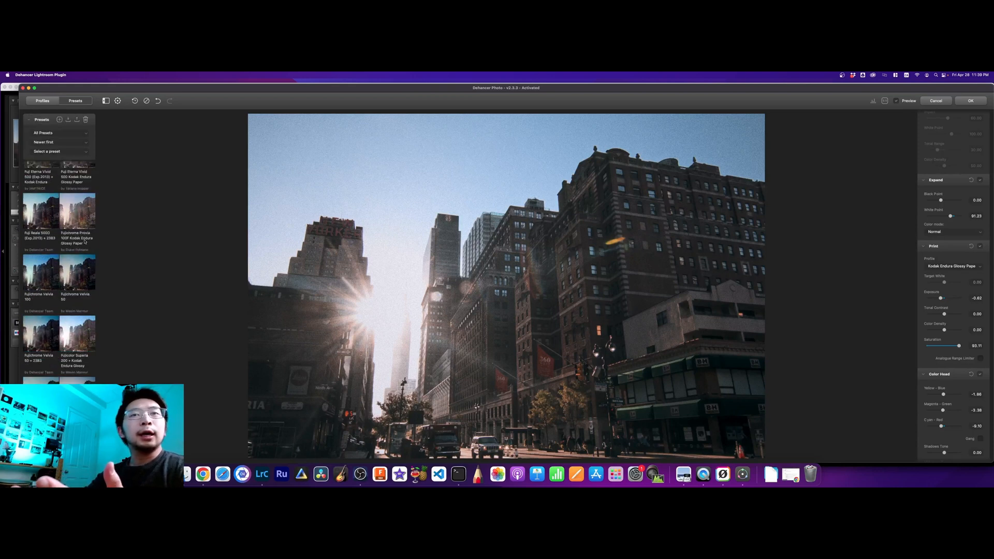
scroll(84, 241, down, 3)
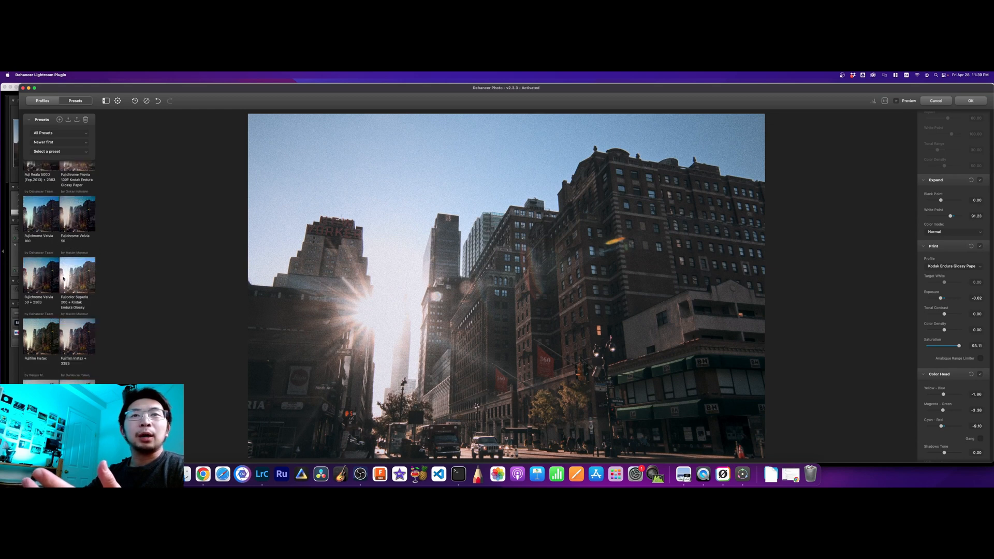
scroll(61, 300, down, 1)
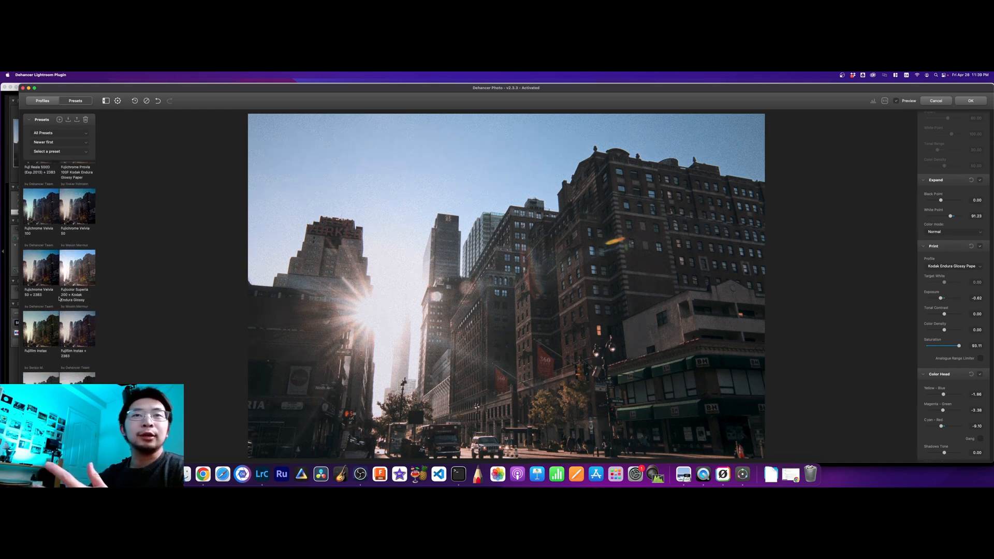
scroll(80, 314, down, 4)
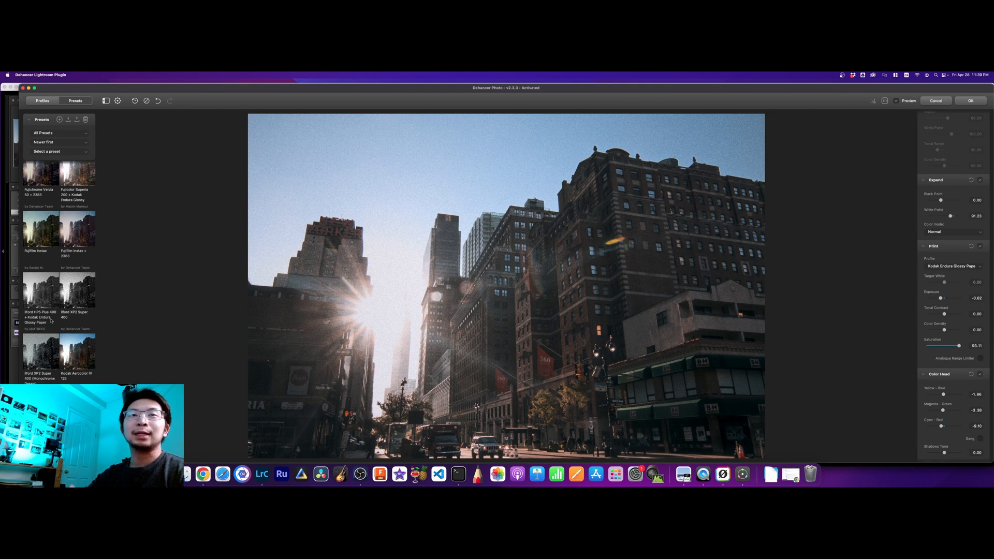
scroll(45, 314, down, 1)
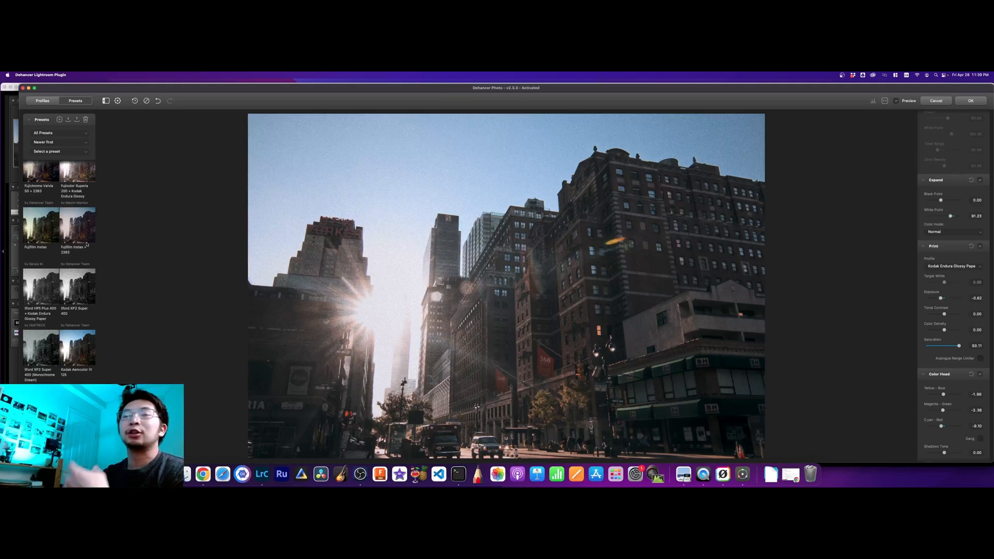
scroll(86, 243, down, 5)
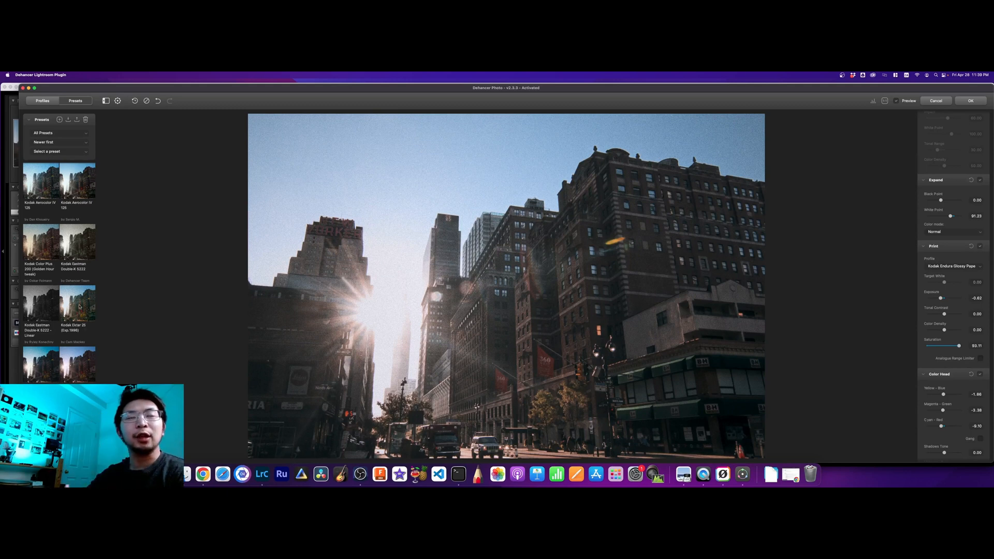
scroll(80, 331, down, 2)
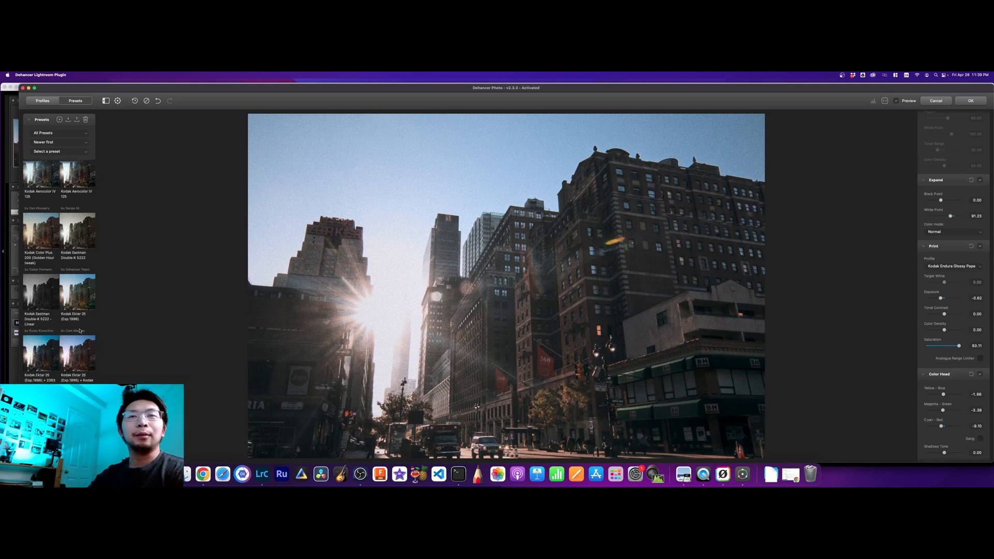
scroll(75, 354, down, 5)
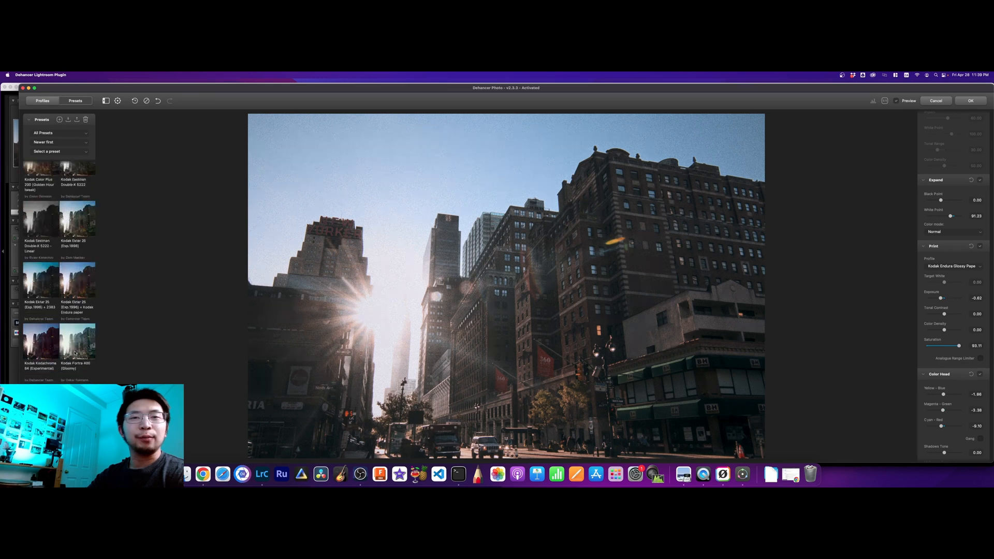
scroll(73, 347, up, 5)
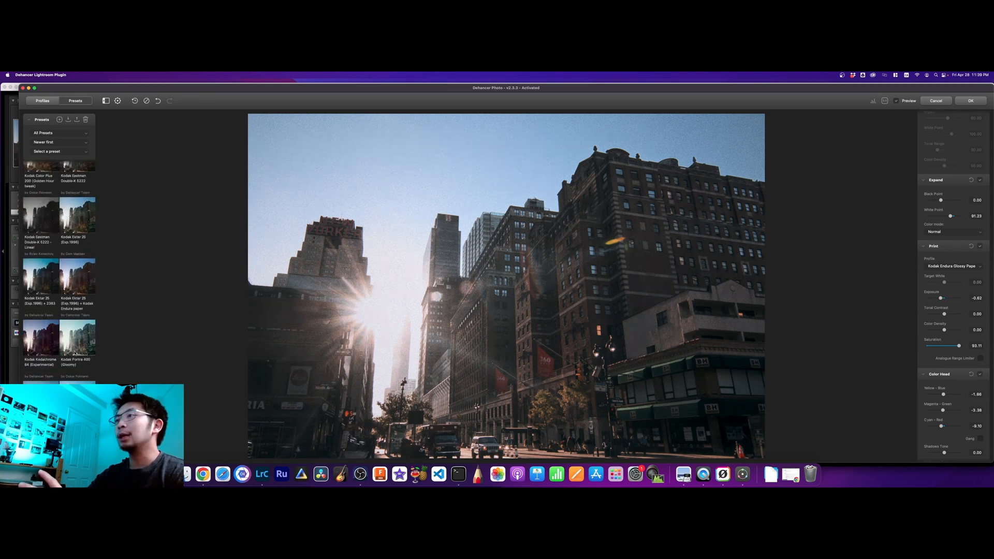
scroll(57, 316, up, 4)
scroll(57, 316, up, 5)
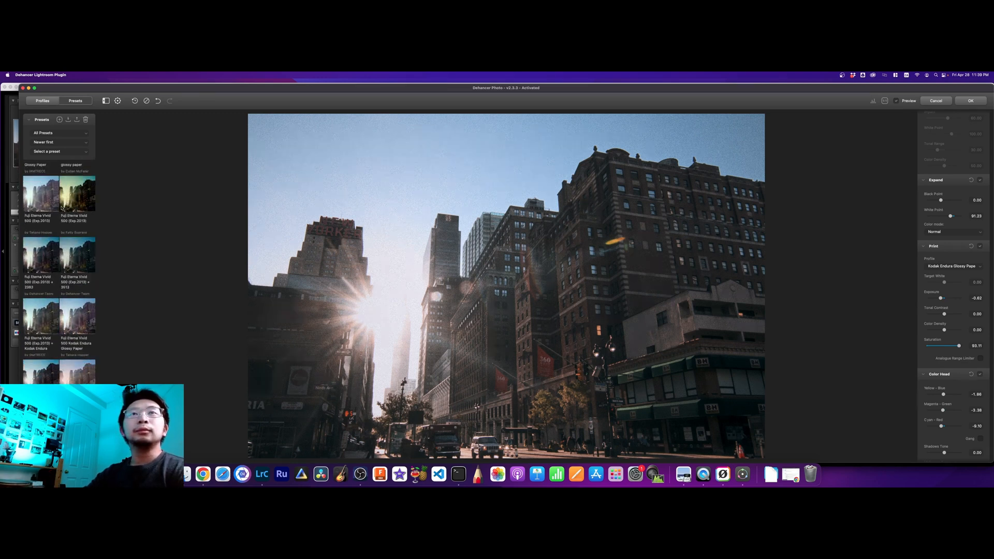
- Switch to the film profiles, keep the film type at All Films, and apply the Kodak Supra 100 profile
click(51, 100)
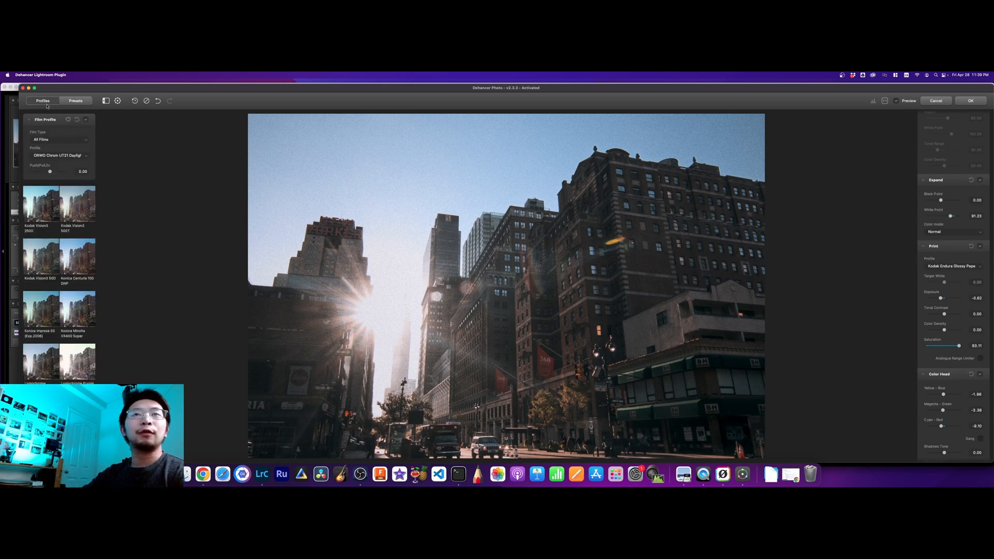
click(53, 138)
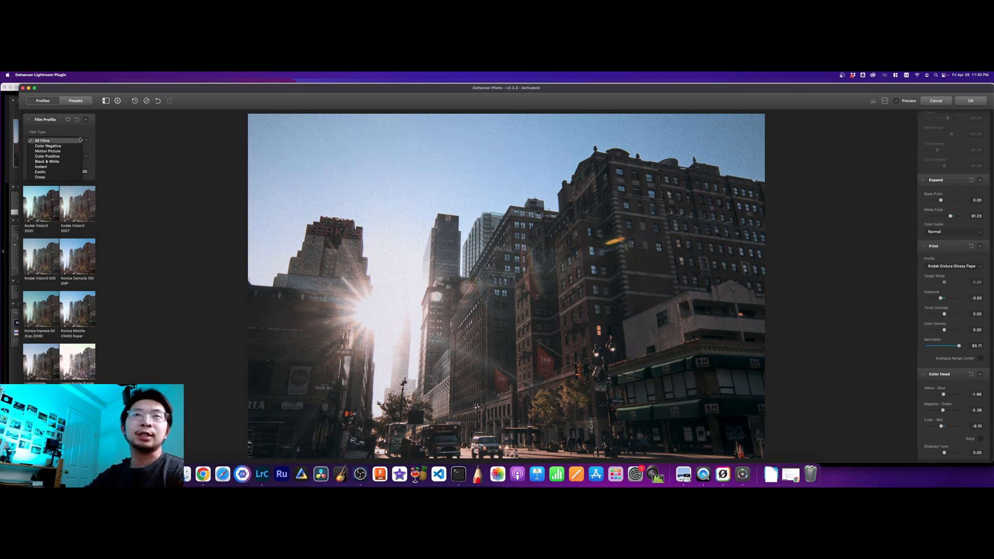
click(70, 141)
click(64, 155)
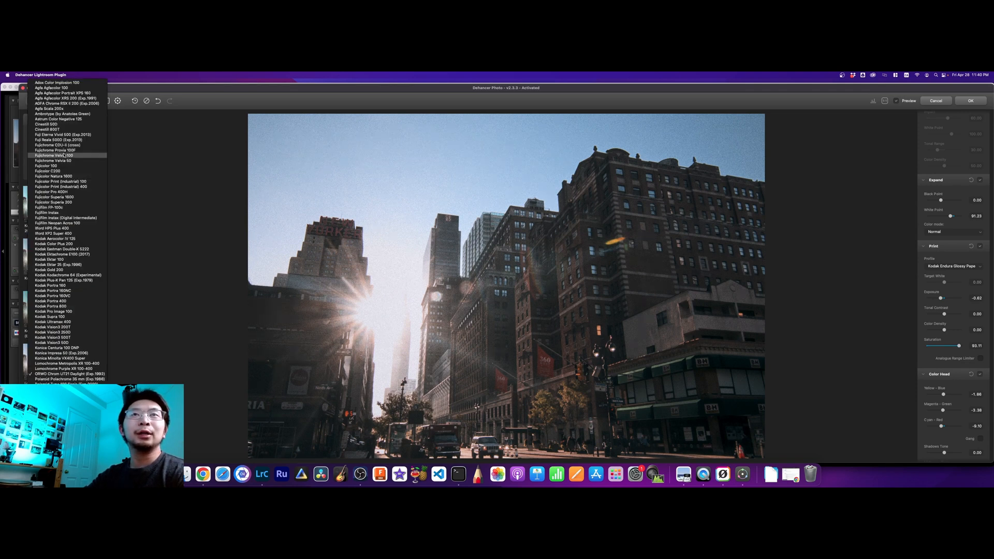
click(70, 317)
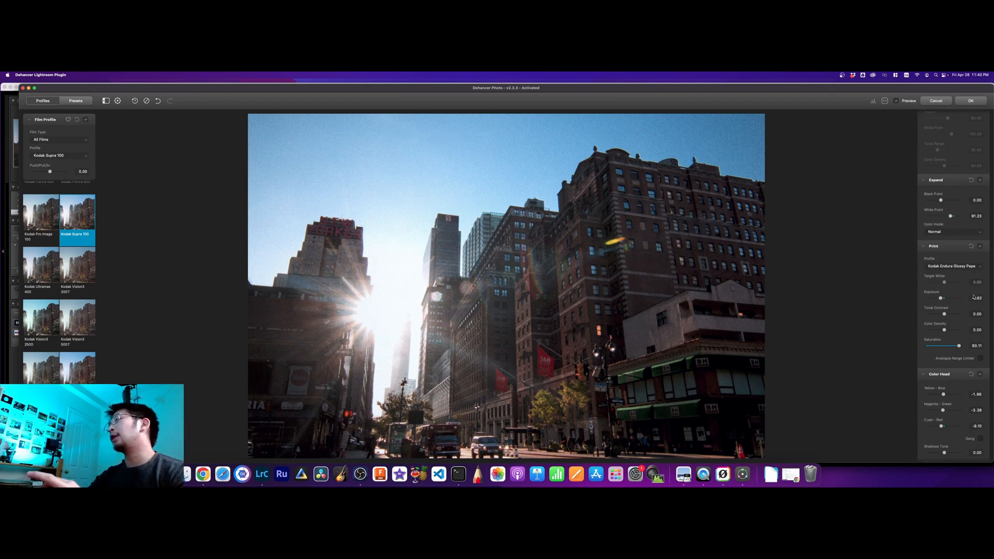
- Show the histogram, and examine the photo's detail around the sun and buildings up close before returning to the full view
scroll(920, 130, up, 5)
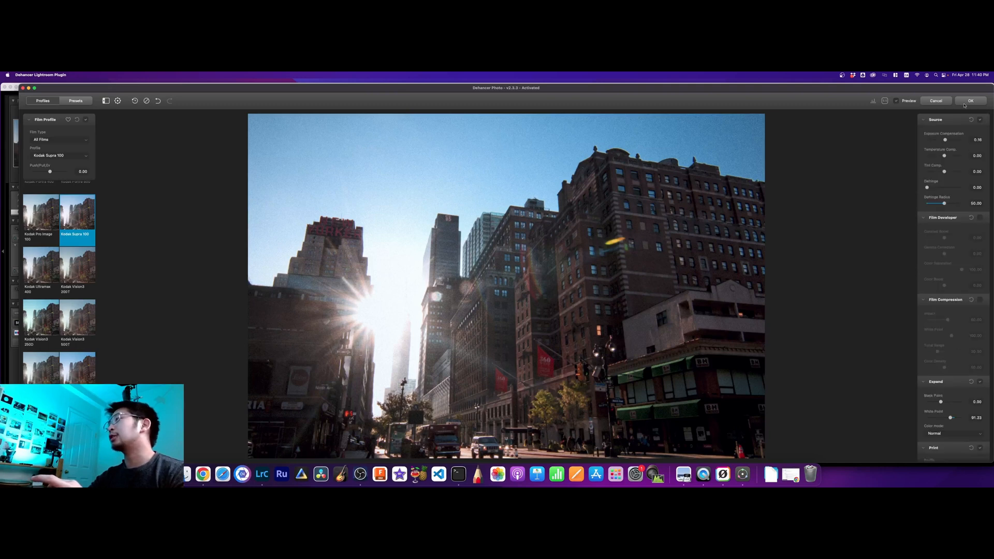
click(874, 101)
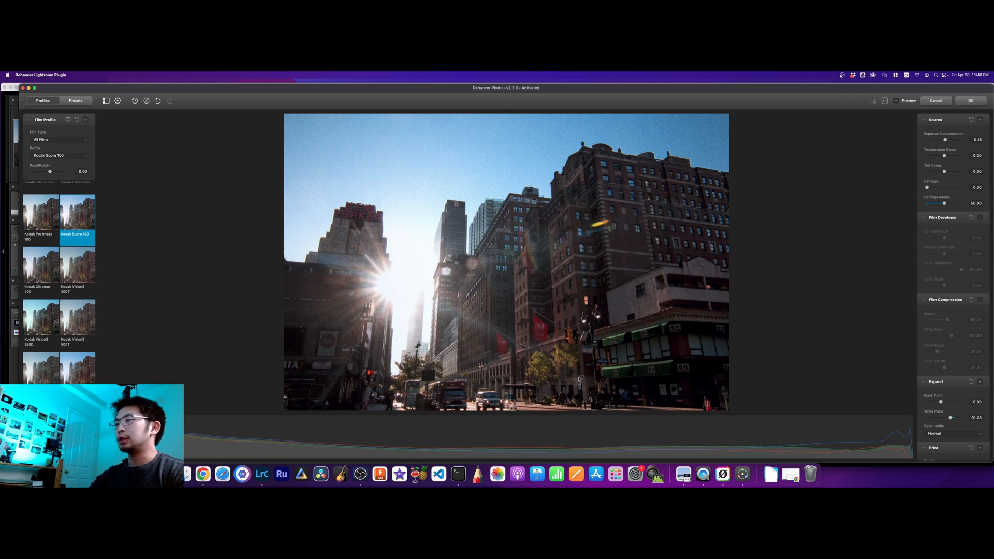
click(762, 205)
click(762, 204)
click(762, 205)
click(762, 204)
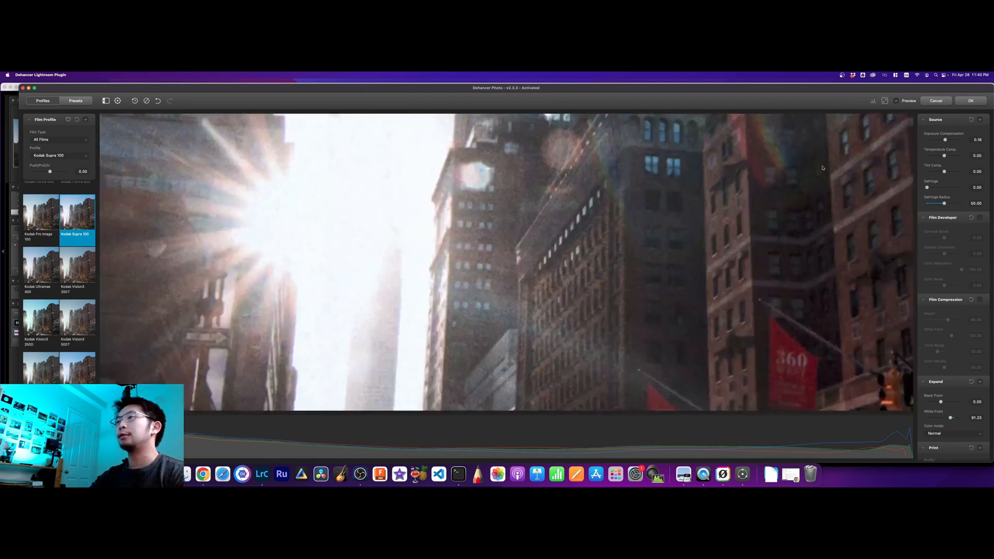
click(818, 214)
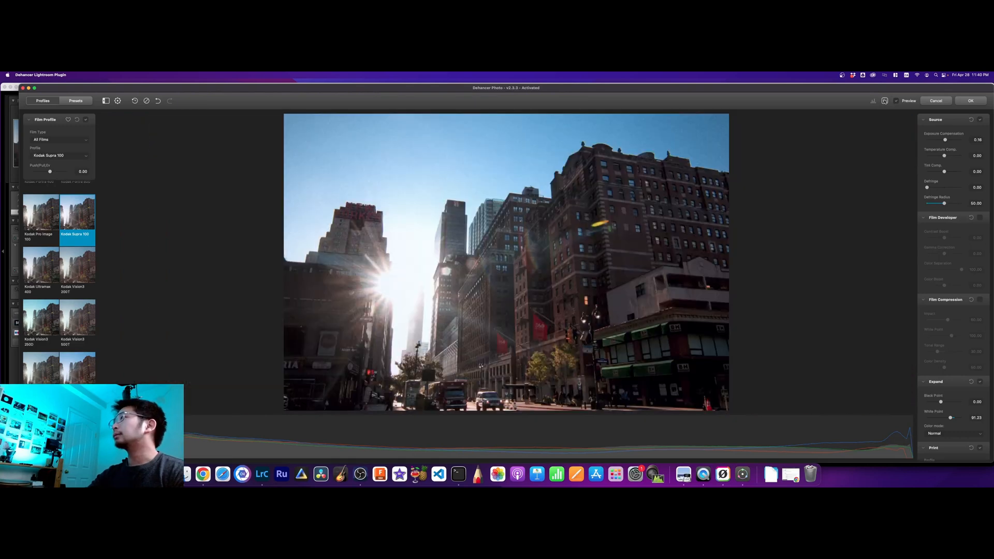
- Hide the film profile sidebar to enlarge the photo area, and bring the sidebar back
click(885, 100)
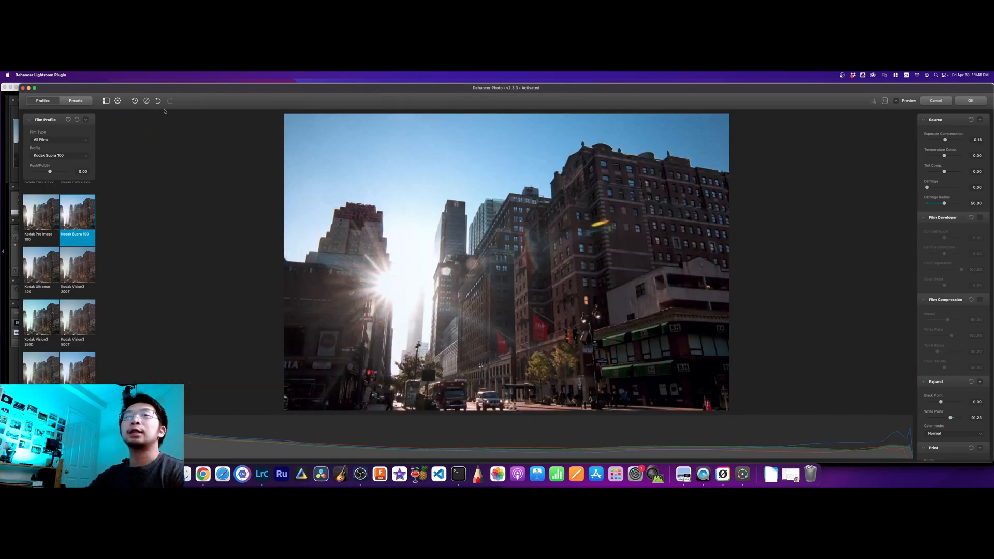
click(106, 101)
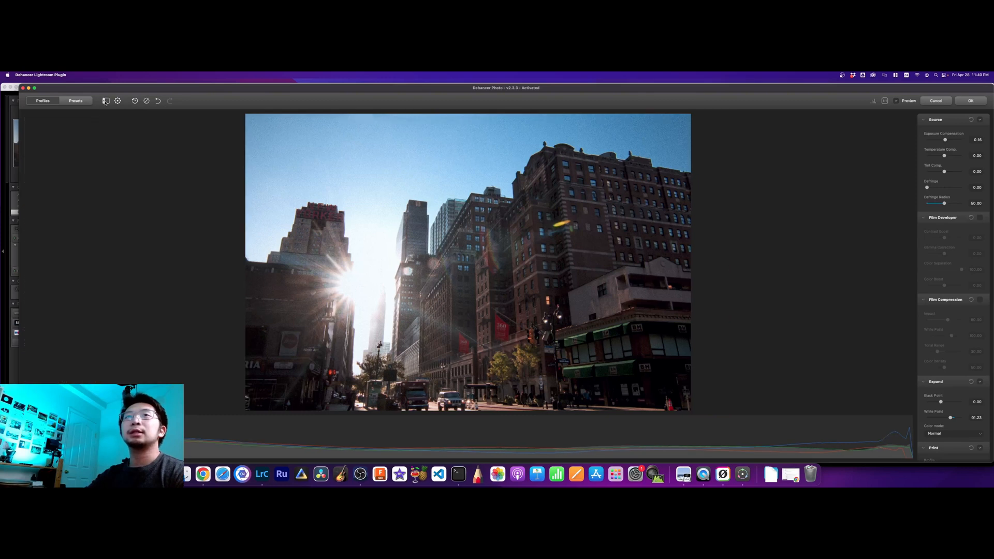
click(105, 101)
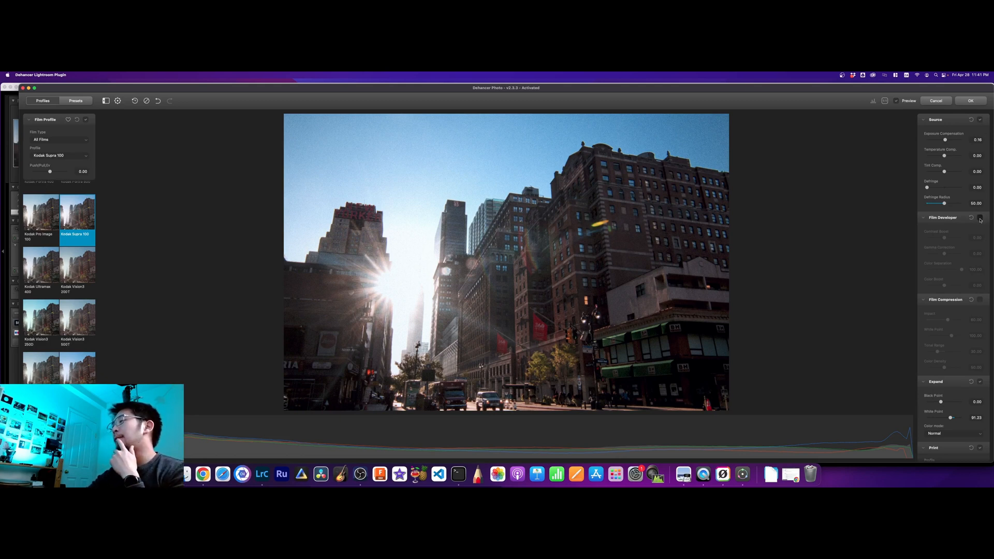
- Try toggling Film Compression and Film Developer on the photo, leaving both switched off
click(978, 300)
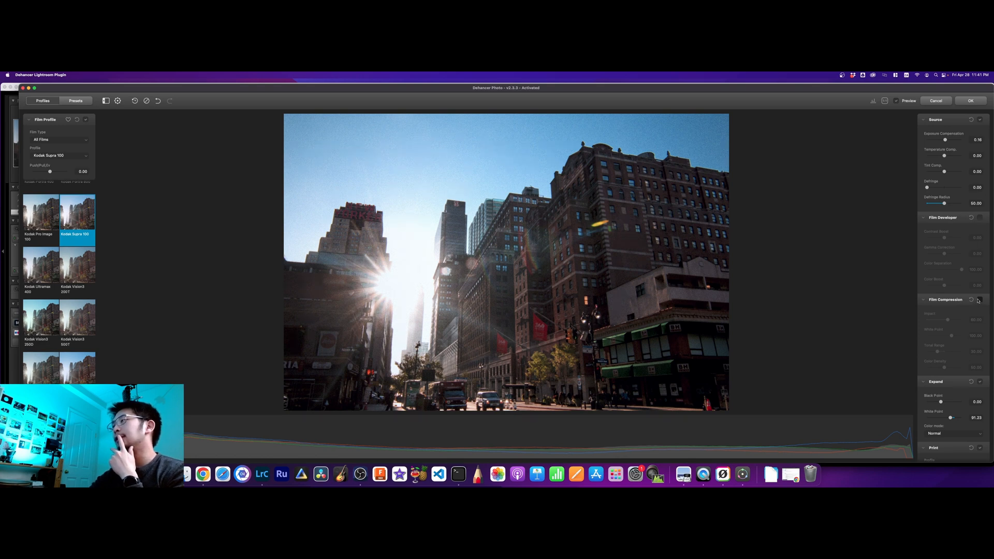
click(981, 218)
click(980, 218)
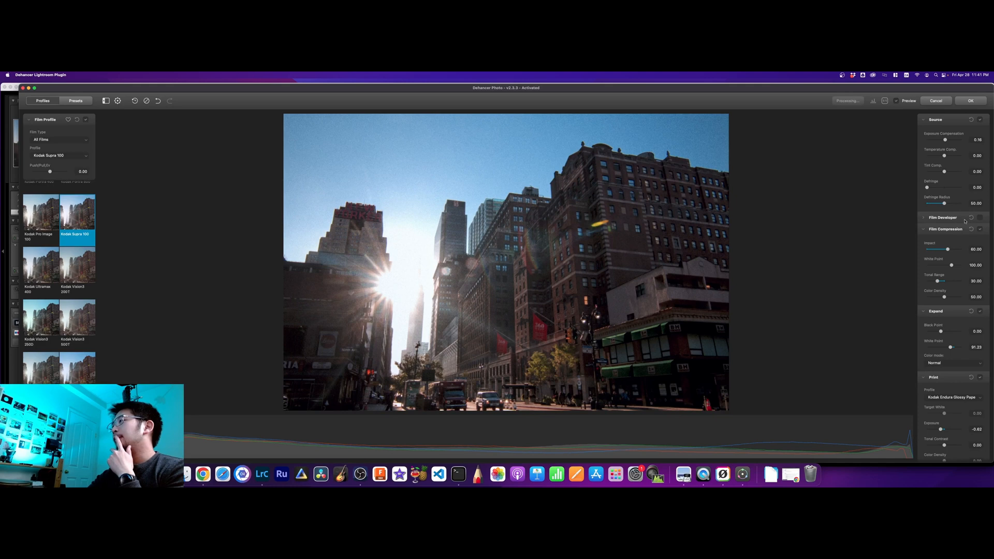
click(979, 301)
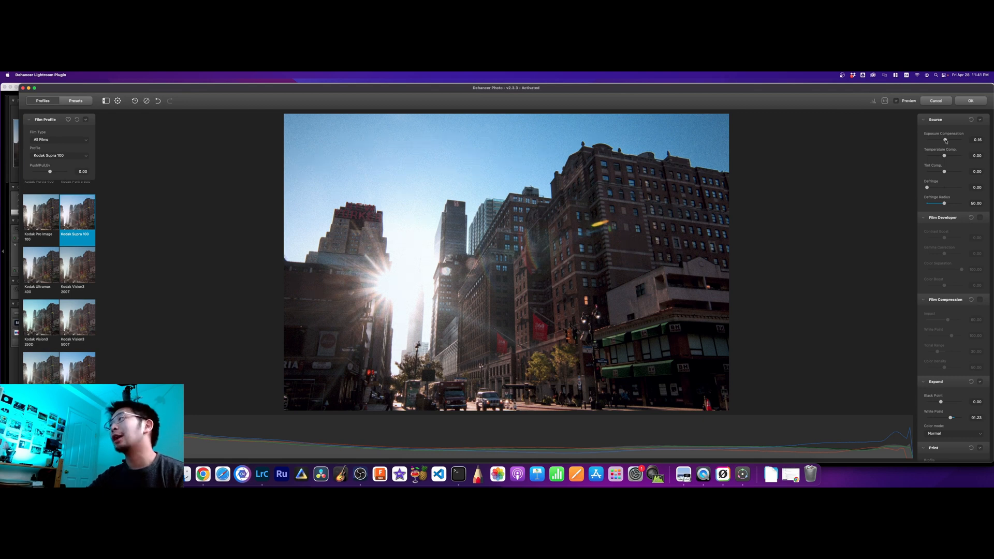
- Try a darker source exposure on the photo, and settle on an Exposure Compensation of about 0.33
drag(948, 141, 945, 145)
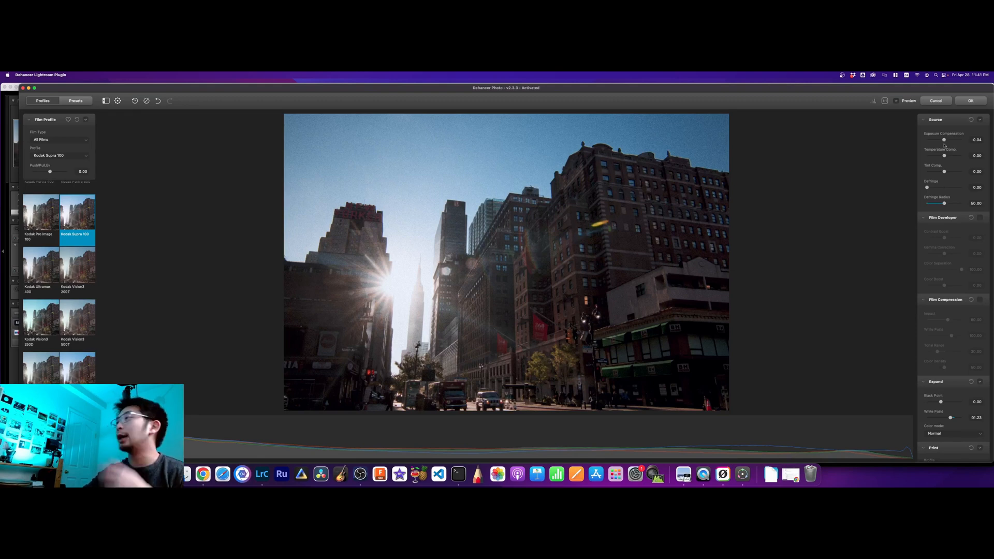
drag(947, 143, 947, 142)
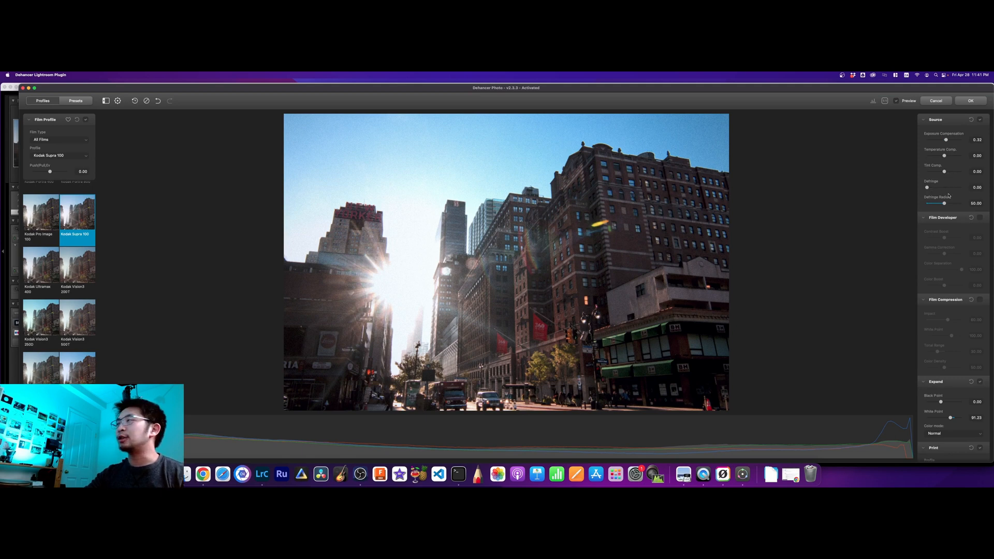
- Try Film Developer with Contrast Boost about -2.5, Color Separation about 60 and Color Boost about 32, and reset and switch it off
scroll(947, 237, down, 1)
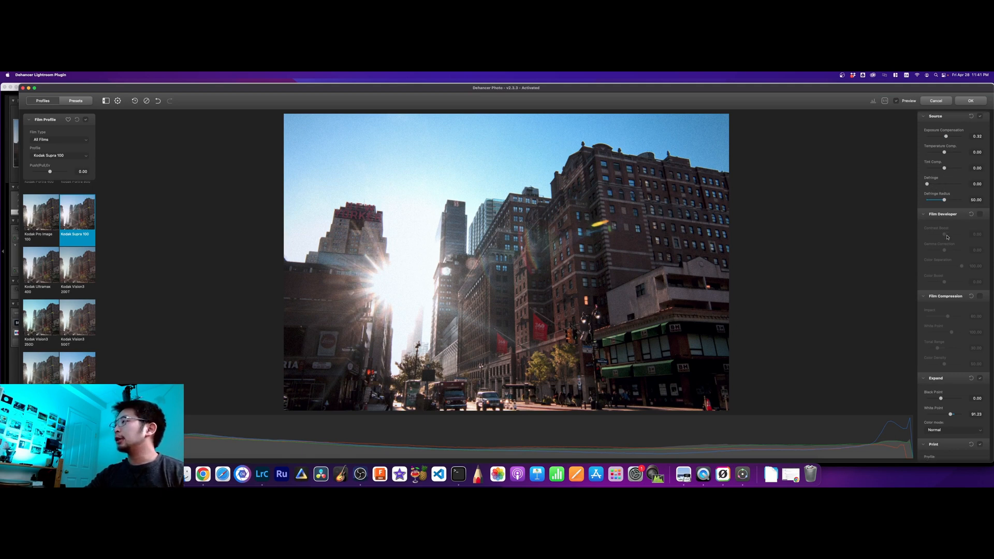
scroll(941, 196, down, 3)
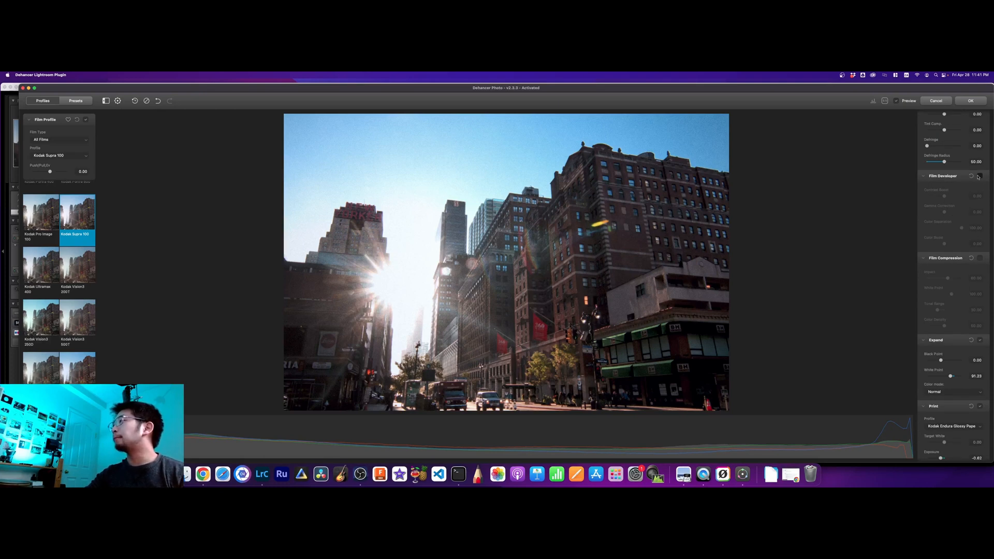
click(980, 177)
drag(944, 196, 992, 245)
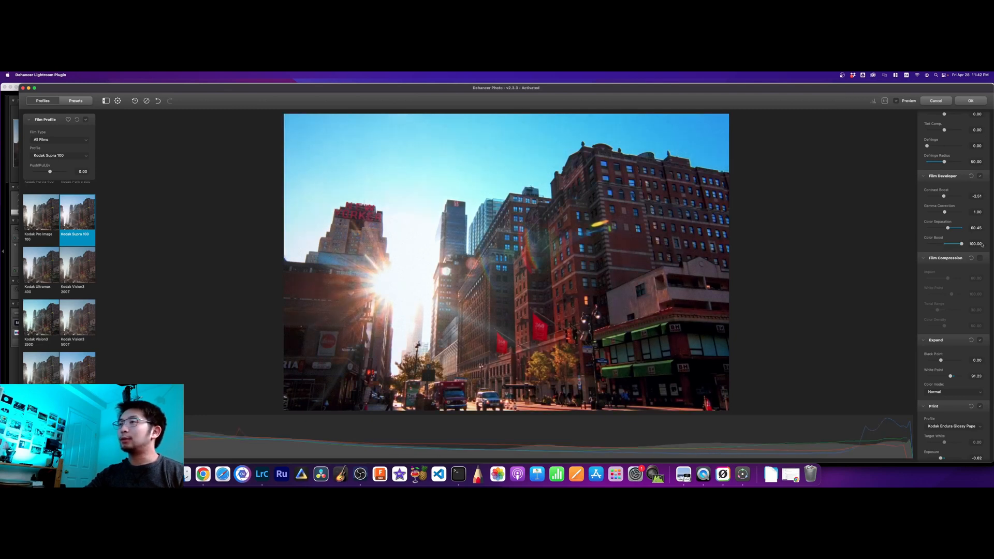
drag(961, 246, 950, 248)
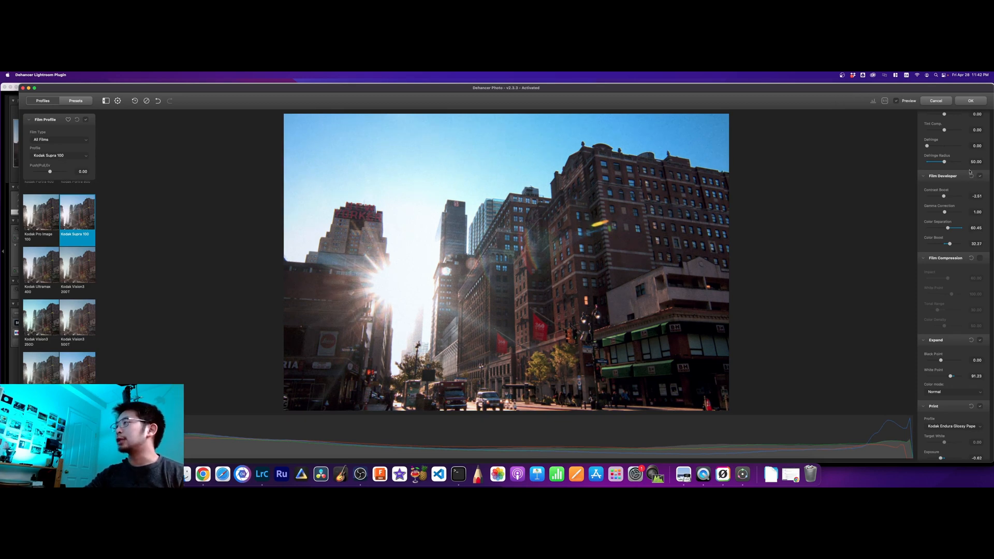
click(972, 176)
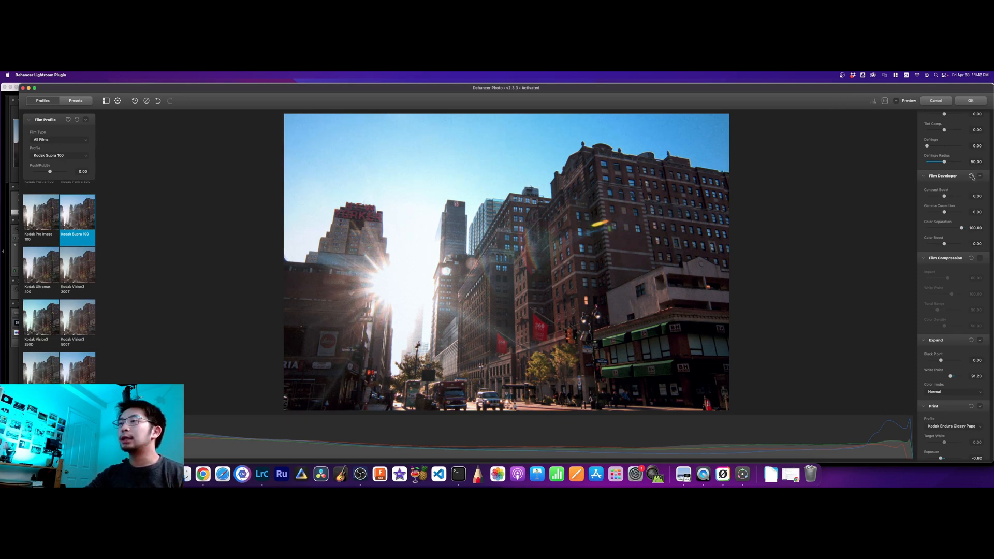
click(980, 176)
- Enable Film Compression with Impact about 52, White Point about 103 and Tonal Range about 76, comparing the photo with and without the effects
scroll(978, 262, down, 2)
scroll(974, 256, down, 2)
click(980, 224)
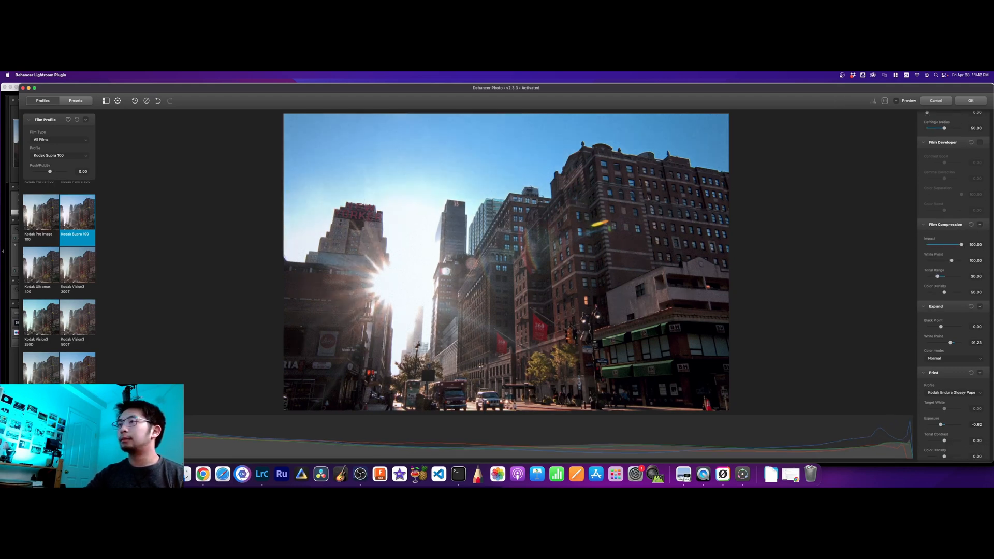
mouse_move(953, 244)
mouse_down()
mouse_move(895, 256)
mouse_move(985, 254)
mouse_move(930, 258)
mouse_move(944, 256)
mouse_up()
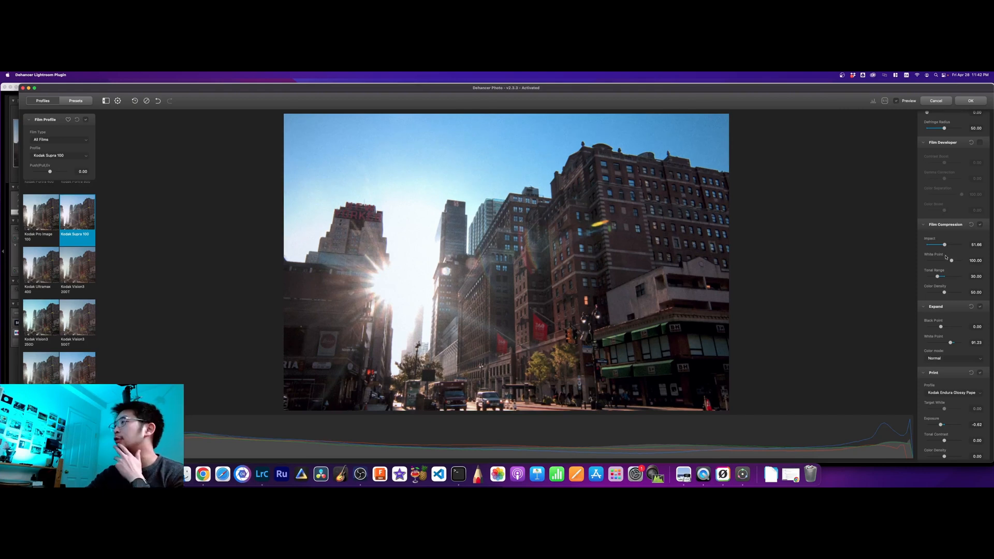
drag(952, 261, 939, 278)
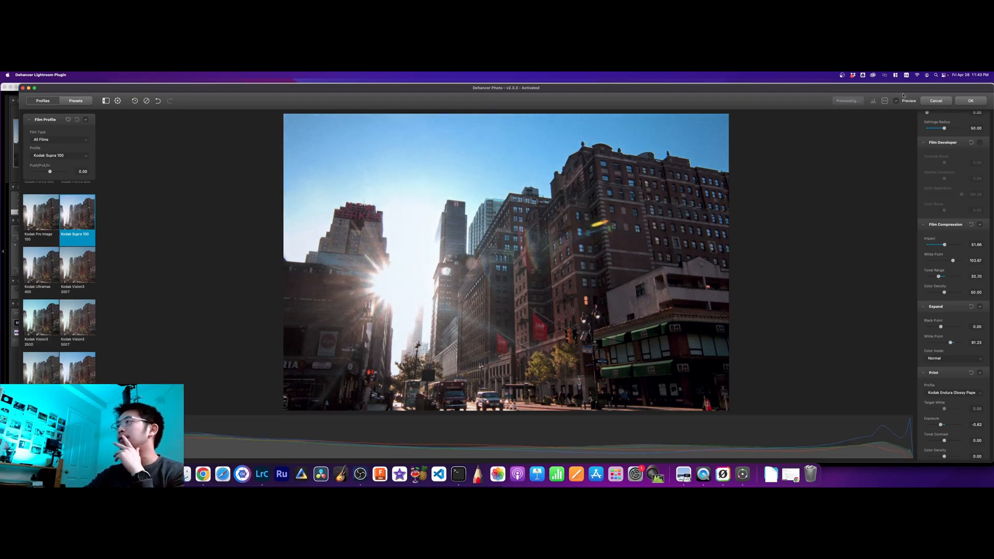
drag(939, 279, 957, 277)
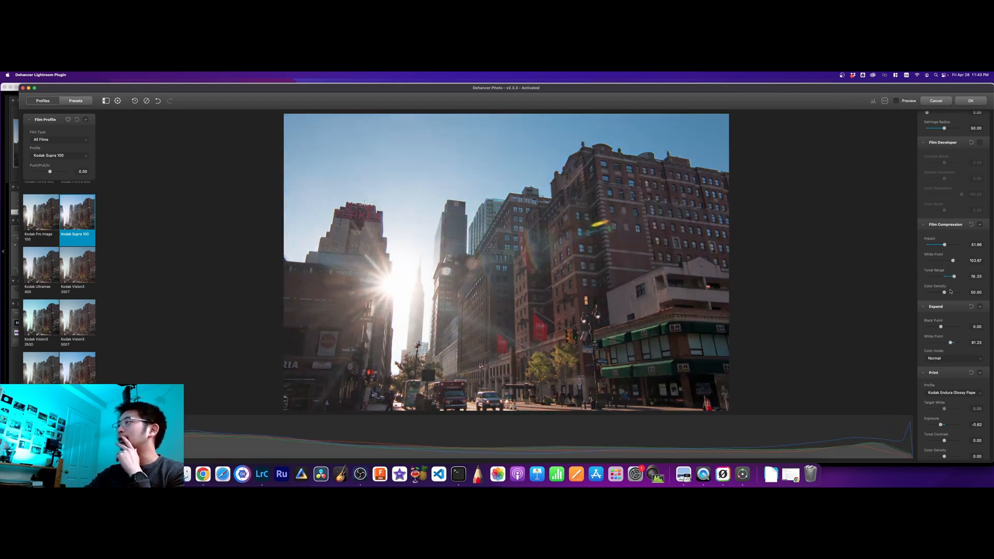
click(897, 100)
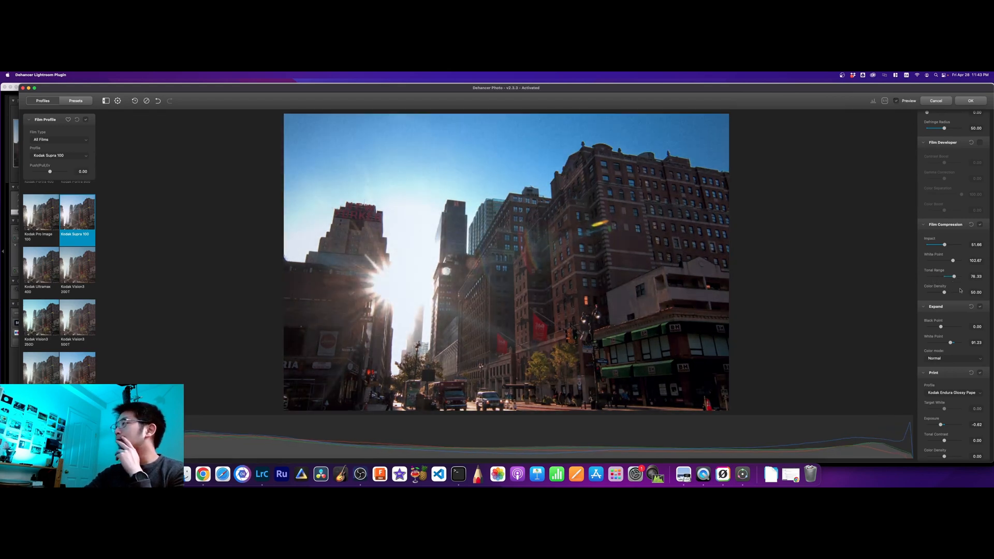
- Raise the Expand black point to about 1.2
drag(941, 327, 942, 328)
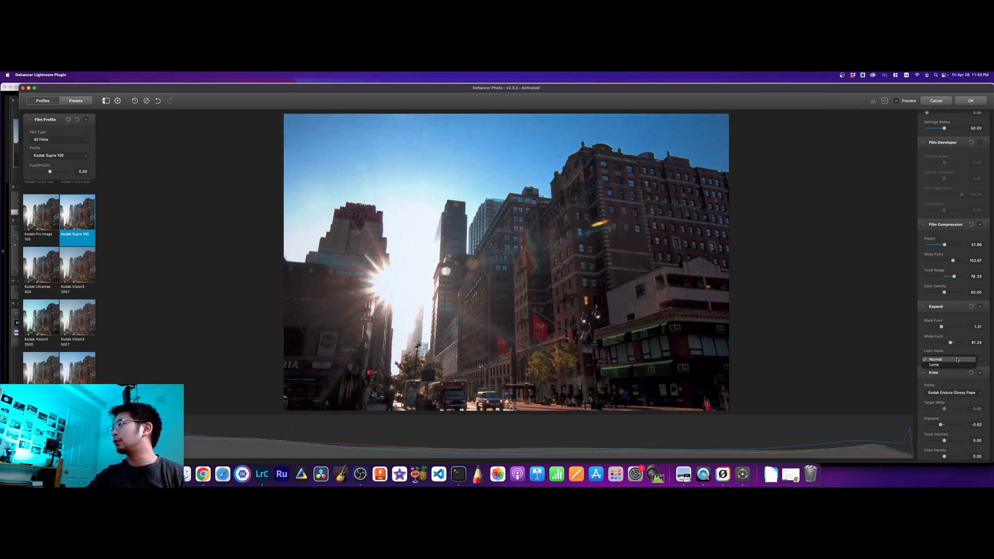
- Try the Kodak 2383 Print Film profile for the print, and return to Kodak Endura Glossy Paper
scroll(966, 342, down, 4)
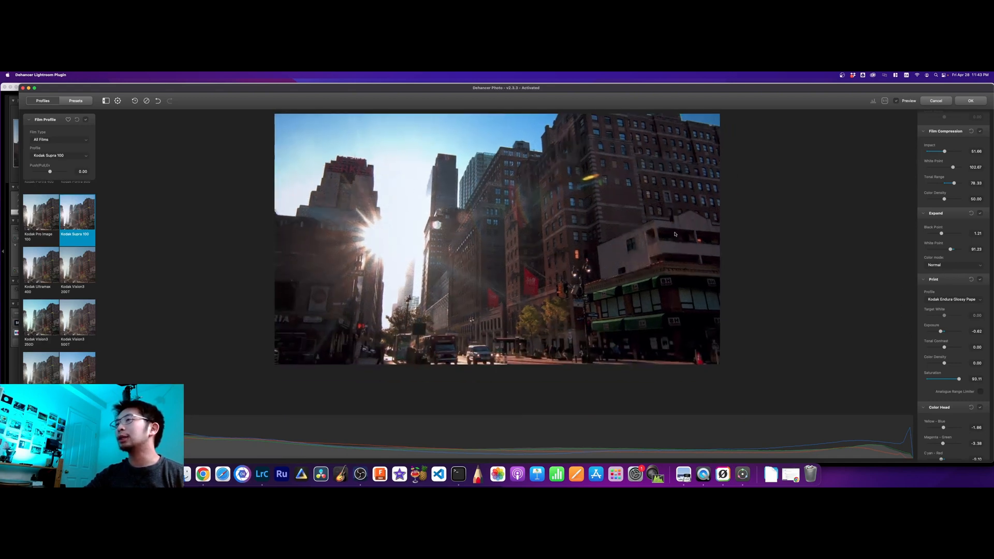
click(953, 300)
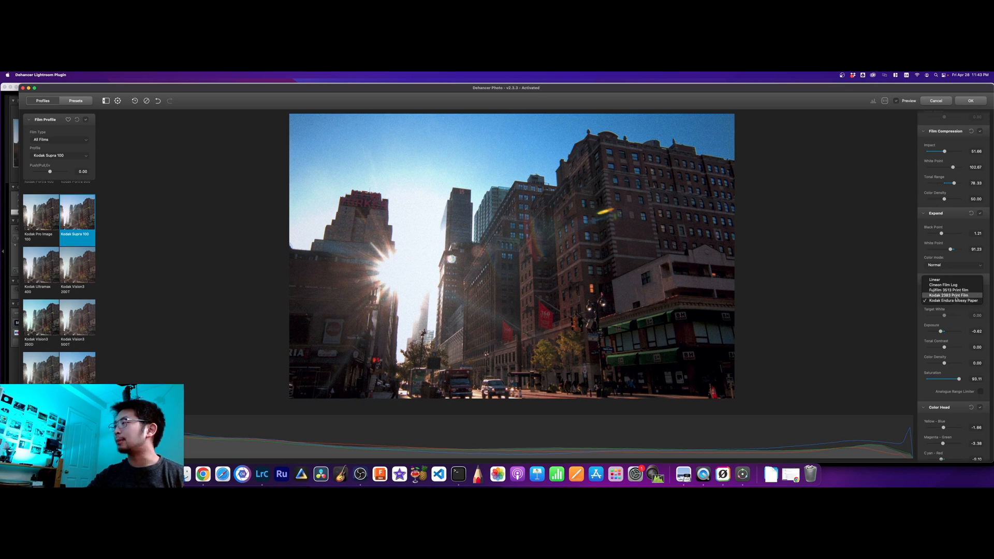
click(951, 295)
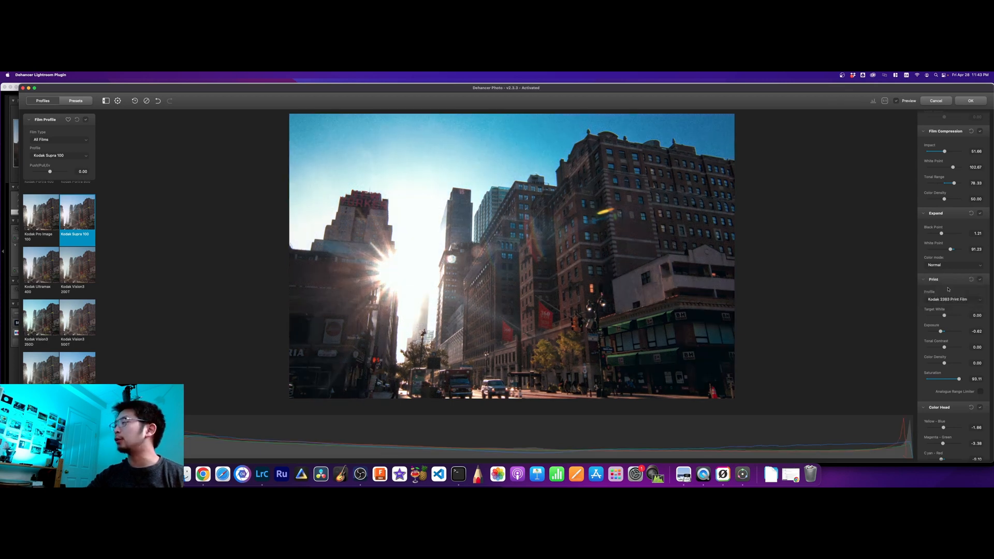
click(950, 300)
click(950, 306)
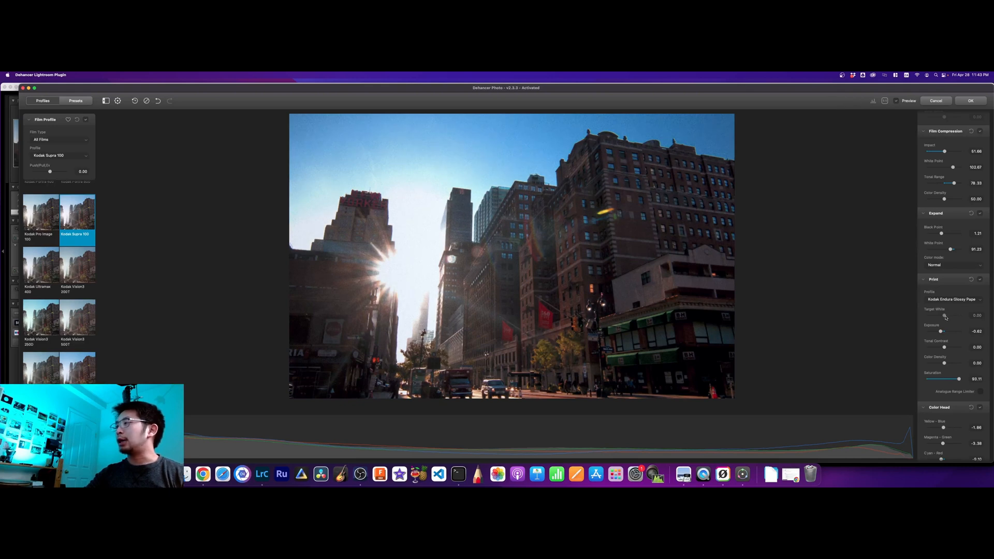
- Set the print Exposure to about 0.27 and its Tonal Contrast to about 5.04
drag(943, 332, 947, 350)
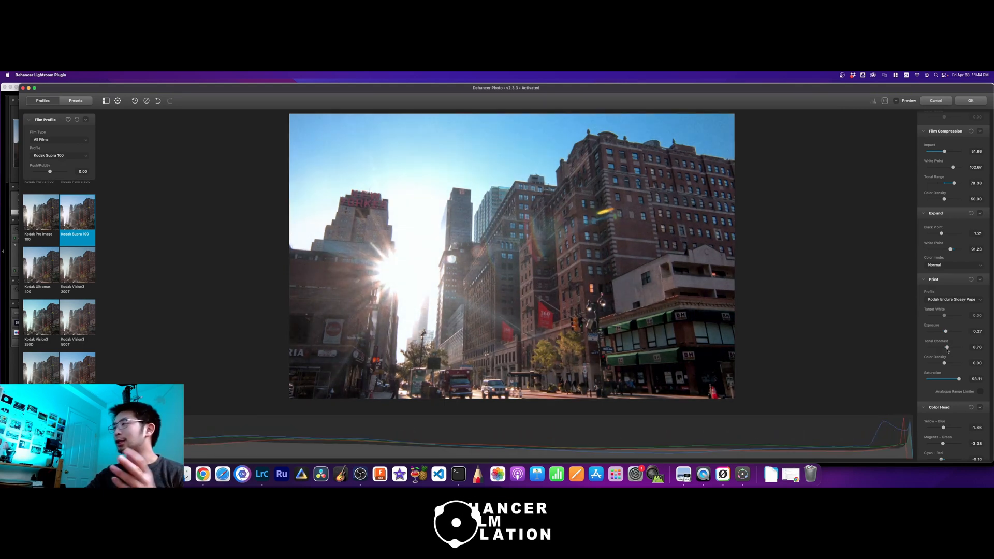
drag(948, 349, 947, 351)
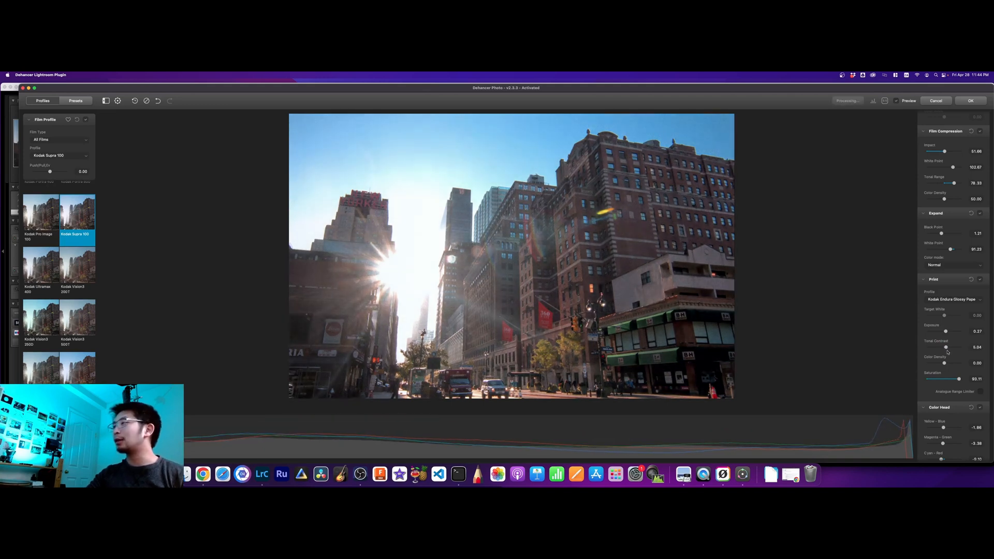
- In Color Head, set Yellow-Blue to about 3.6, Magenta-Green 5.4, Cyan-Red 3.0, Shadows Tone 5.7, Midtones Tone 5.0 and Highlights Tone 8.5
scroll(957, 387, down, 3)
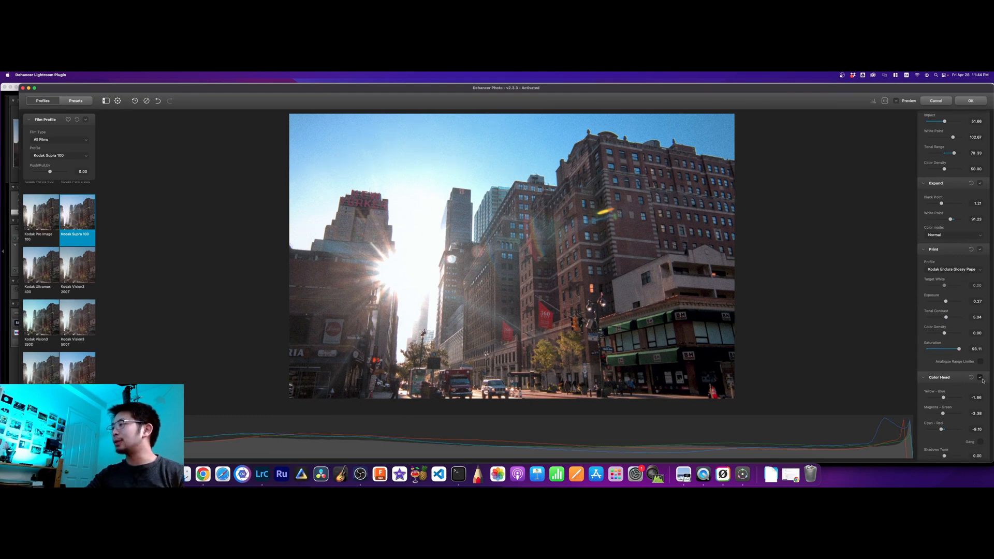
scroll(941, 377, down, 5)
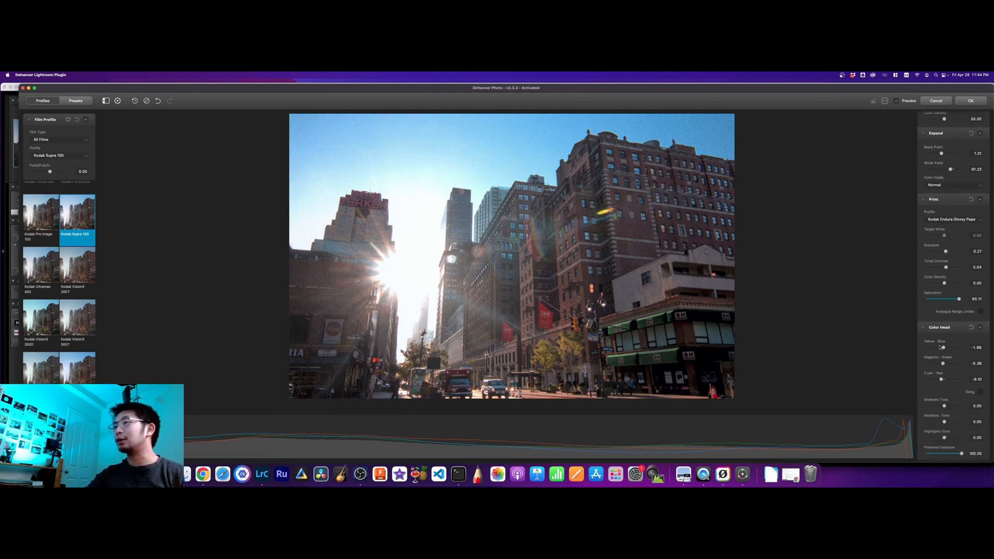
drag(943, 348, 987, 410)
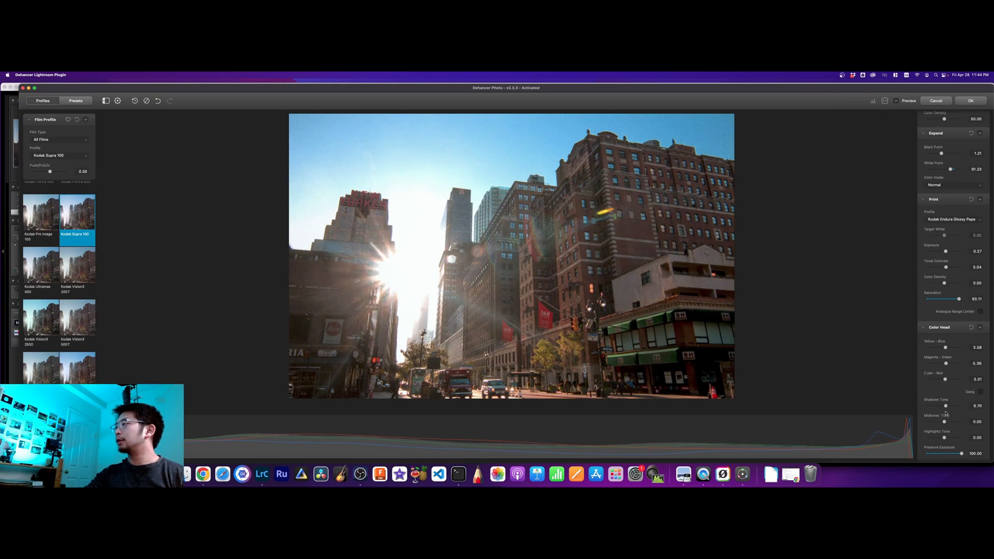
mouse_move(944, 422)
mouse_down()
mouse_move(935, 426)
mouse_move(959, 427)
mouse_move(946, 427)
mouse_move(954, 438)
mouse_move(946, 440)
mouse_up()
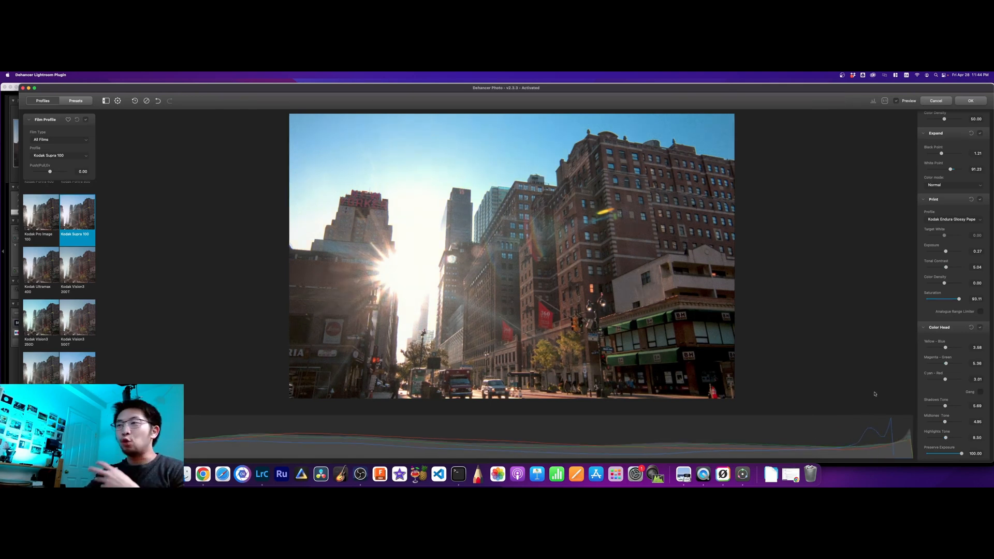
- Look through the film profiles, try Kodak Ektachrome E100, and apply Kodak Ektar 25 to the photo
scroll(974, 415, down, 4)
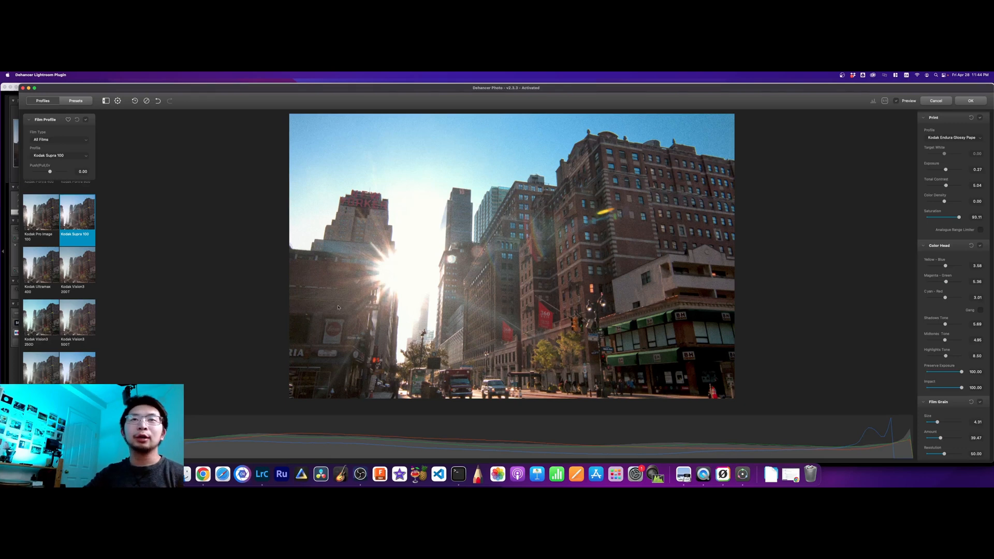
scroll(33, 309, down, 6)
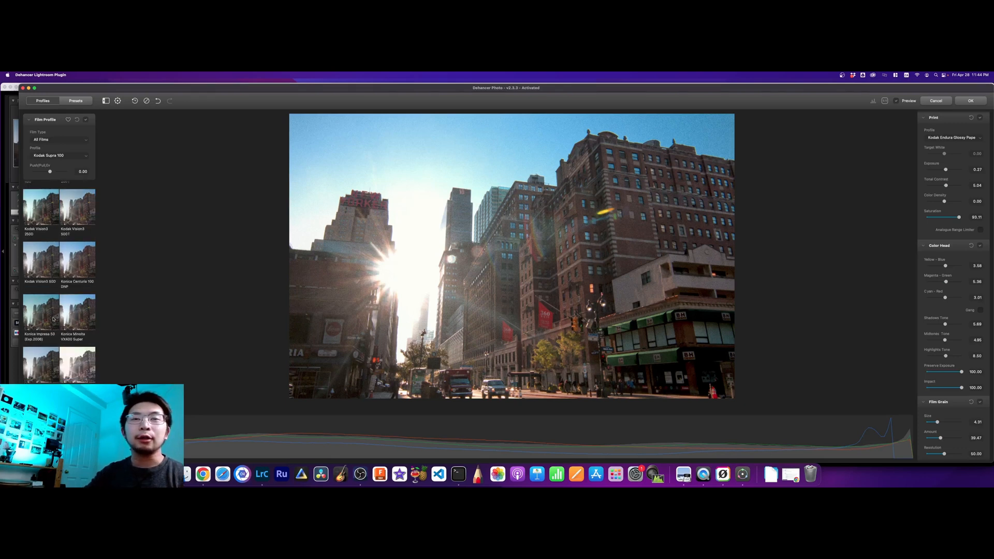
scroll(85, 337, up, 5)
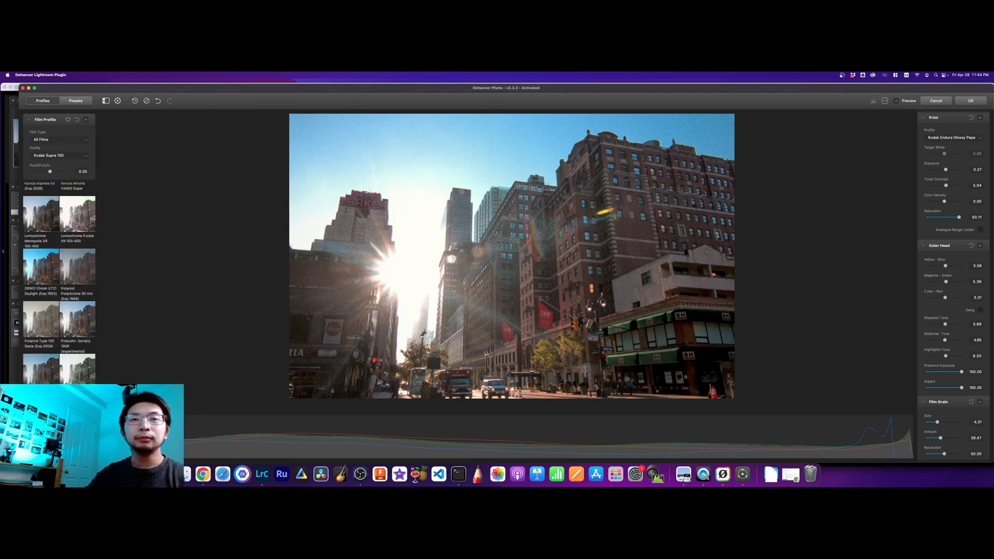
scroll(66, 383, down, 6)
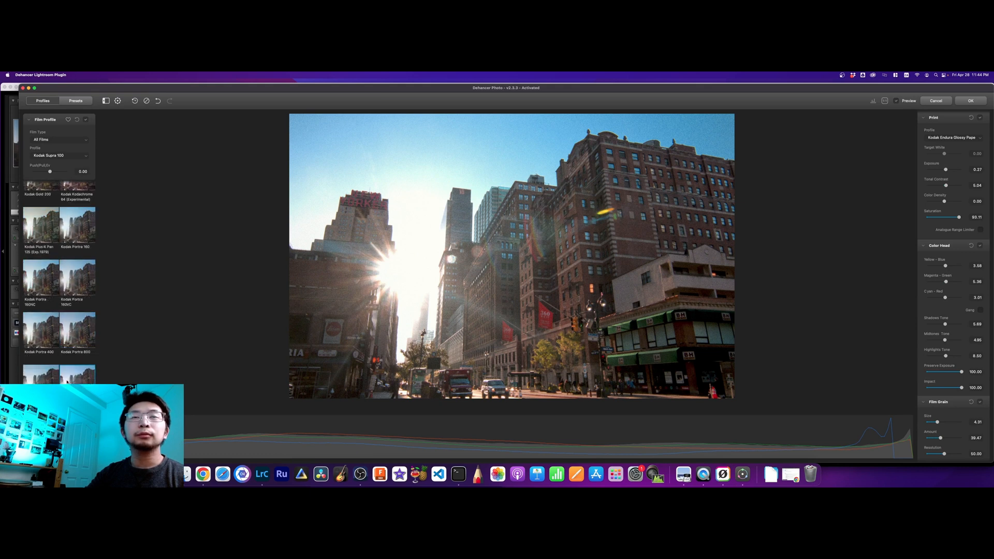
scroll(66, 383, up, 8)
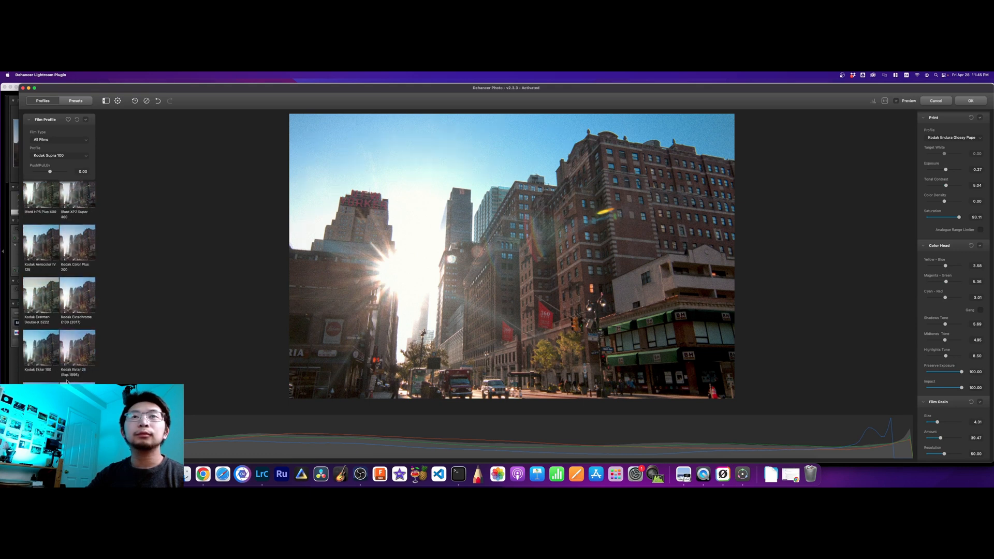
click(78, 300)
click(70, 347)
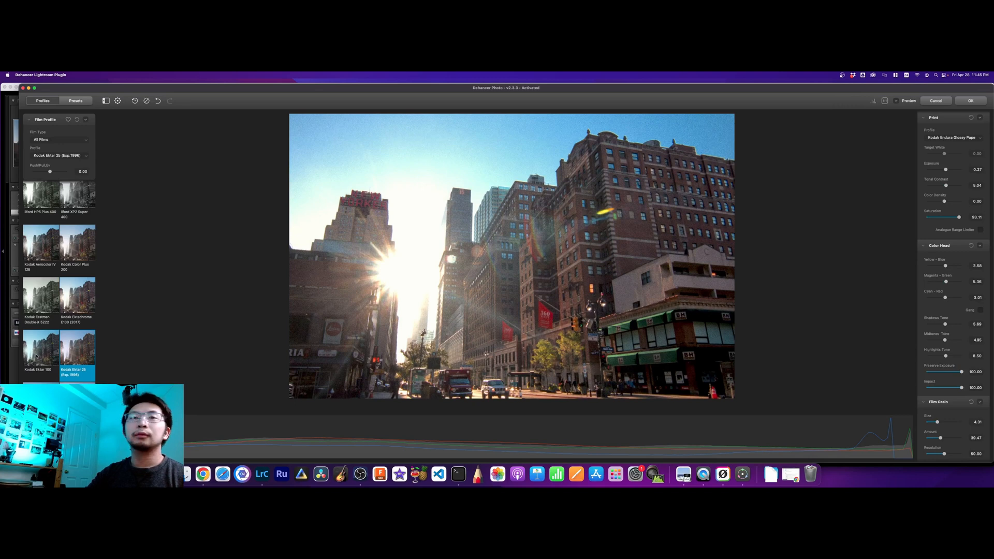
- Try the Kodak Ektar 100 and Kodak Portra 400 film profiles, and apply Kodak Pro Image 100 to the photo
click(41, 357)
scroll(47, 276, down, 6)
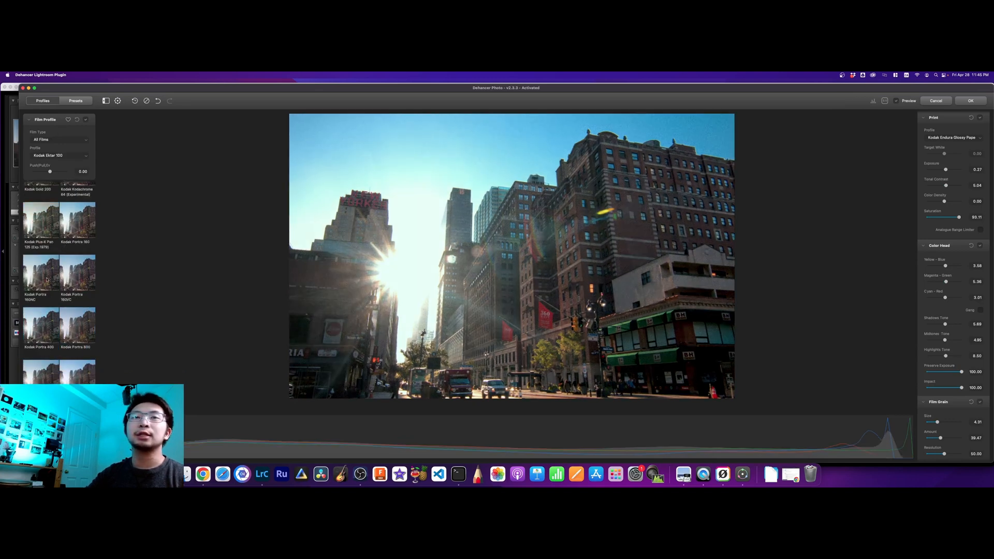
click(37, 347)
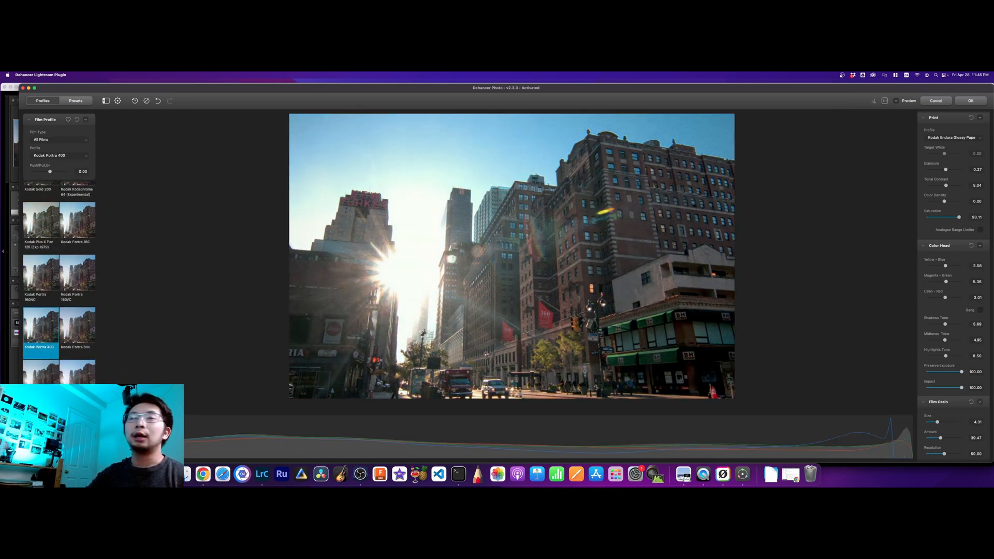
click(41, 375)
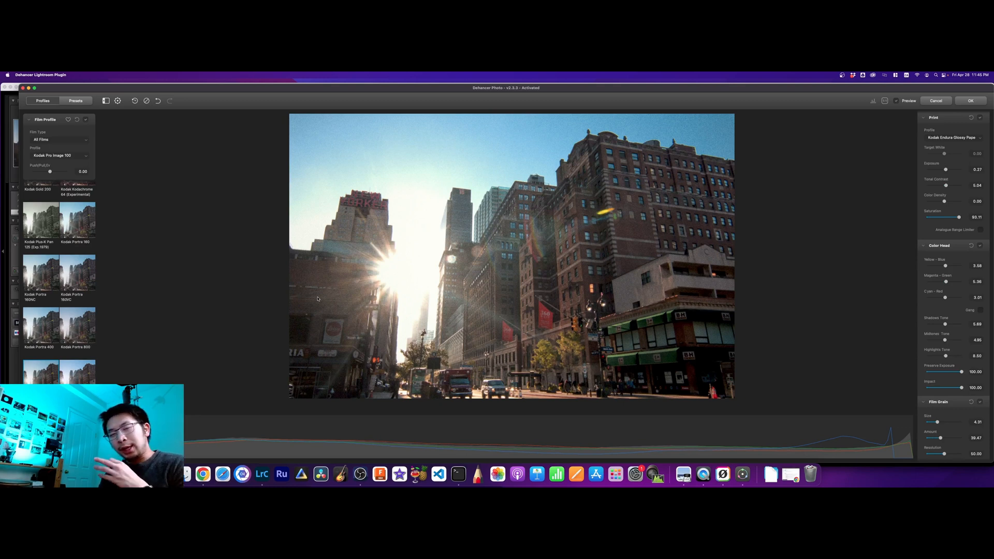
- In Film Grain, try Amount at 100, set Size to about 5.2 and Amount to about 16, and fine-tune the Midtones grain
scroll(958, 338, down, 10)
scroll(957, 338, up, 2)
scroll(927, 233, up, 4)
drag(936, 229, 982, 249)
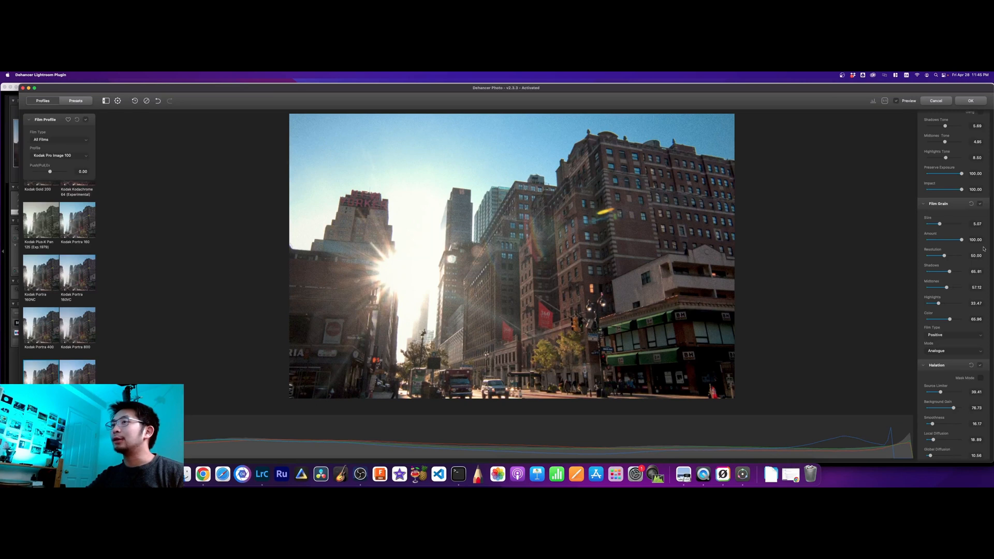
mouse_move(940, 223)
mouse_down()
mouse_move(952, 226)
mouse_move(941, 227)
mouse_up()
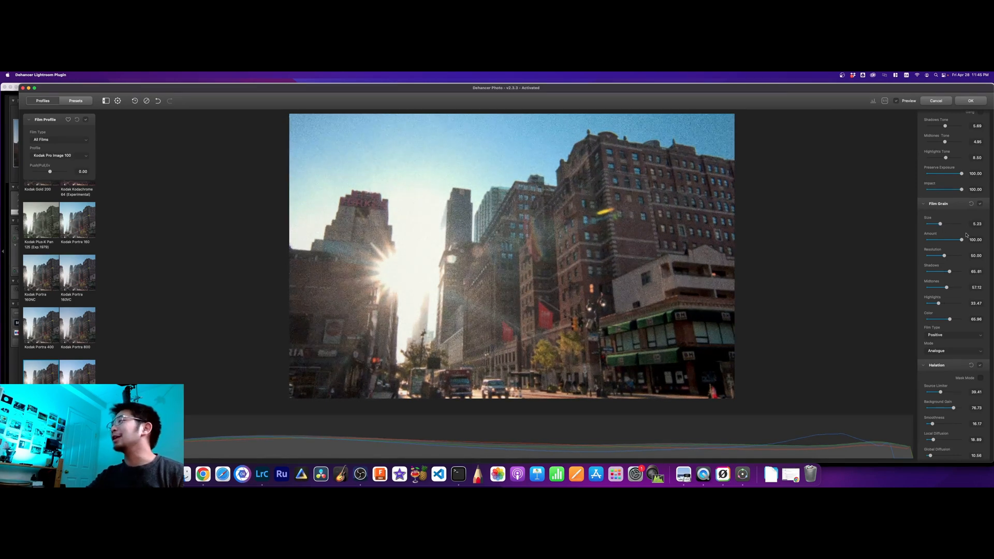
drag(961, 239, 932, 240)
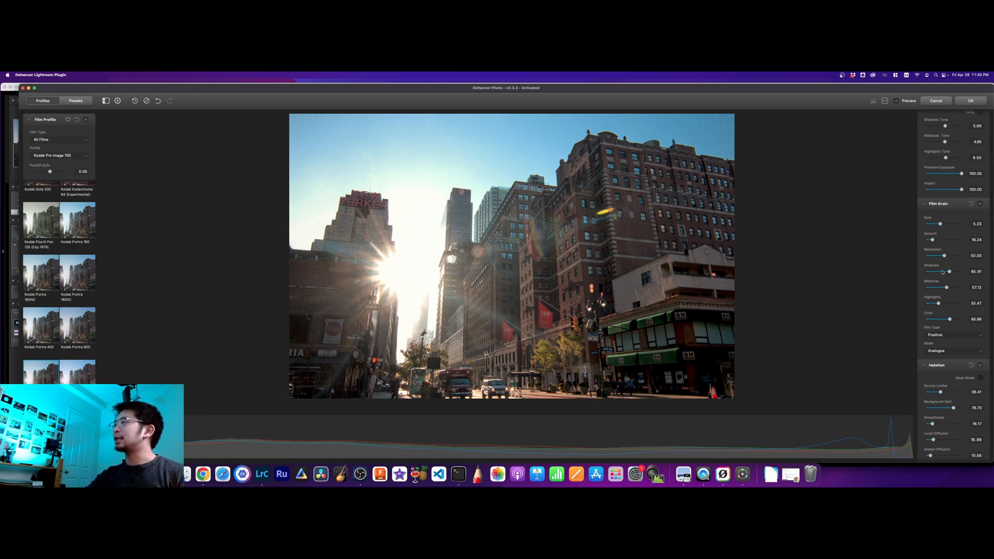
mouse_move(948, 289)
mouse_down()
mouse_move(960, 289)
mouse_move(945, 293)
mouse_up()
- Raise the Highlights of the Bloom effect to about 57
scroll(947, 317, down, 1)
scroll(946, 319, down, 5)
scroll(946, 328, down, 7)
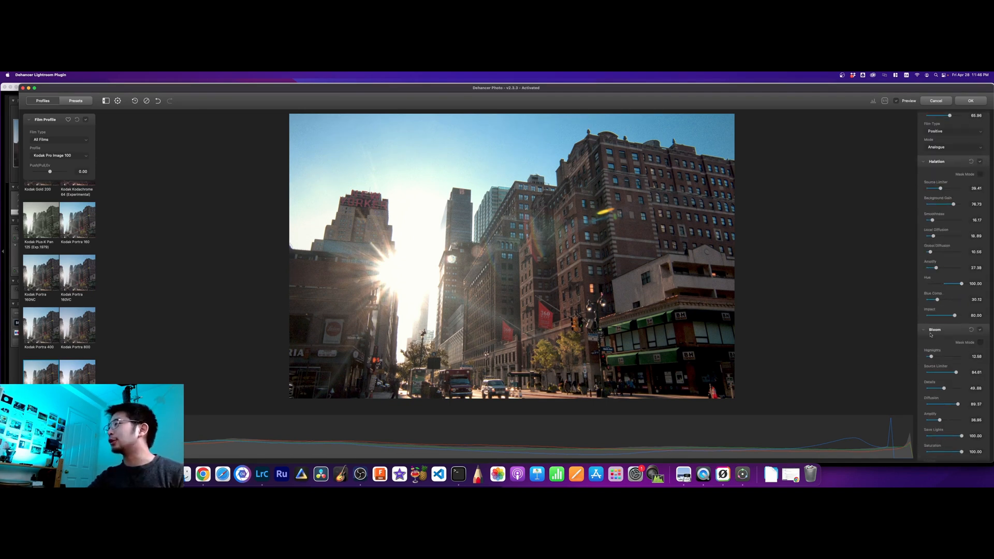
scroll(932, 336, down, 5)
mouse_move(931, 277)
mouse_down()
mouse_move(966, 280)
mouse_move(930, 282)
mouse_move(947, 283)
mouse_up()
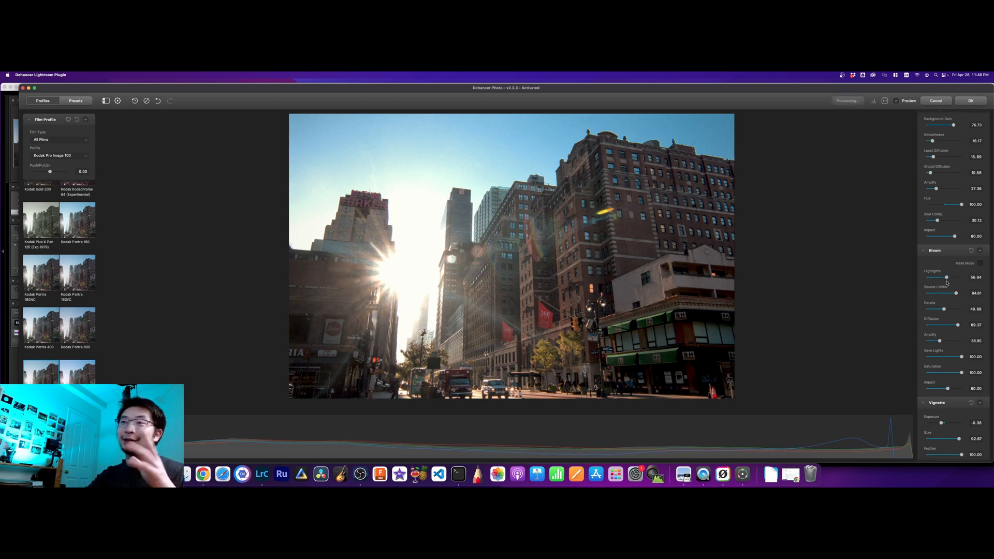
- Set the Vignette Exposure to about 0.25 and apply the finished film look to the photo
scroll(947, 404, down, 1)
click(947, 406)
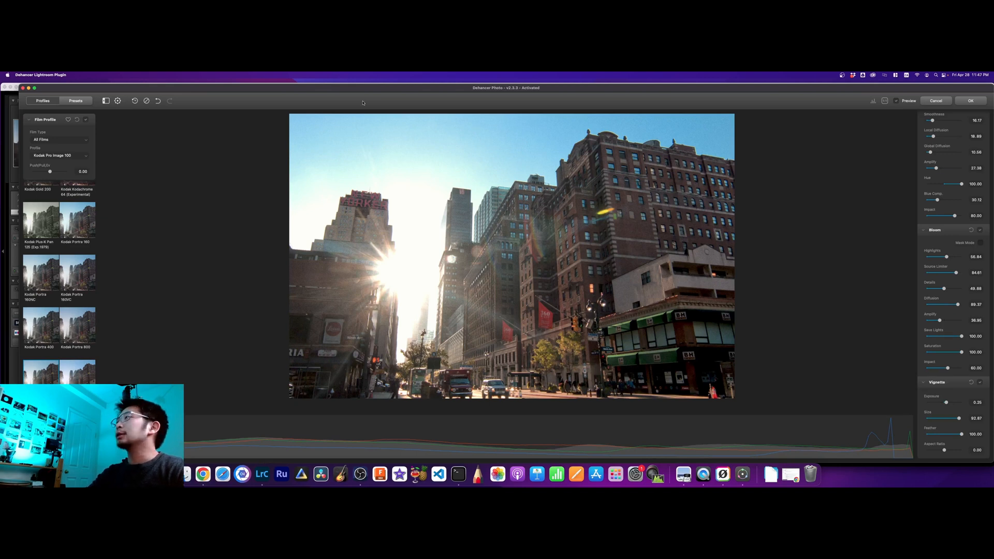
click(972, 101)
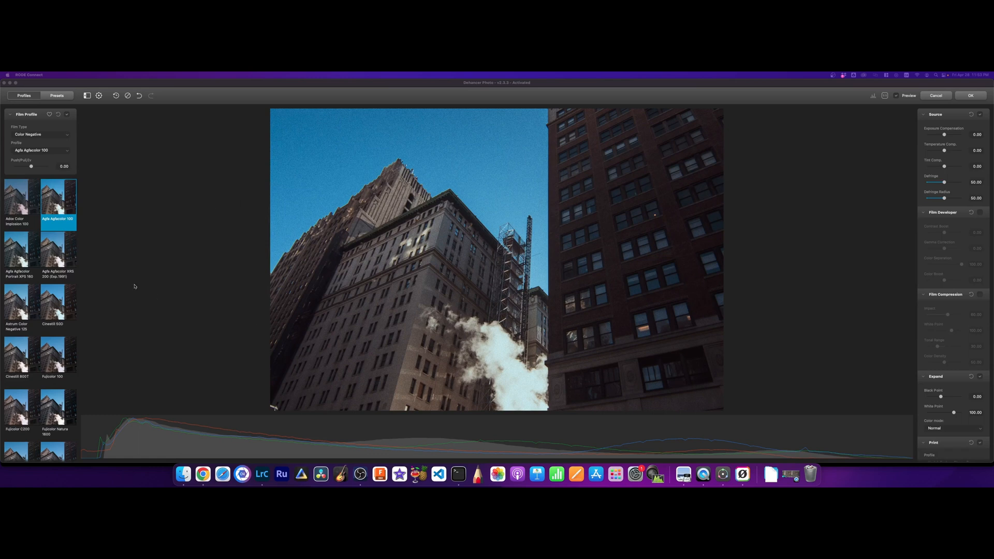
- Preview the Adox Color Implosion 100, Agfacolor 100, Agfacolor Portrait XPS 160 and Agfacolor XRS 200 film profiles on the photo with the steam
click(10, 216)
click(59, 206)
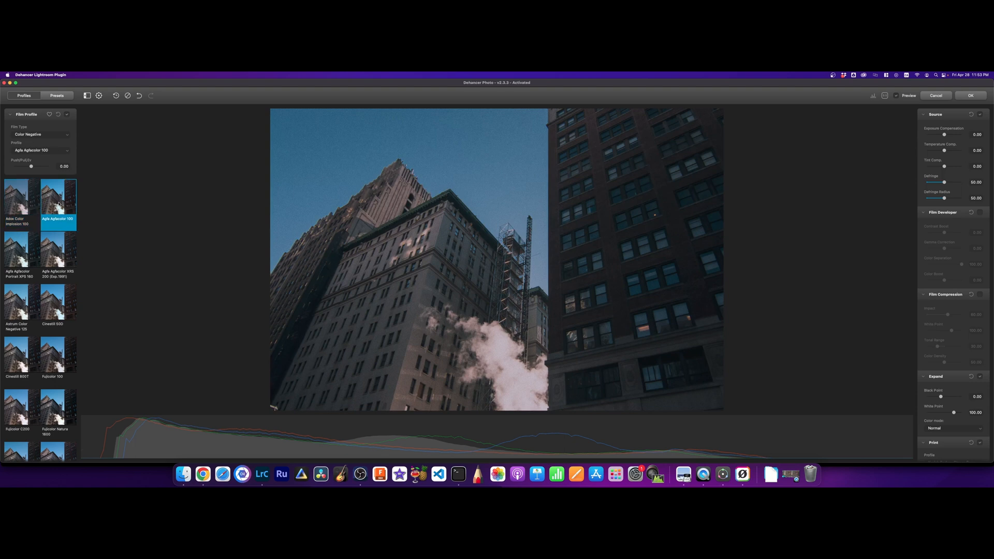
click(20, 254)
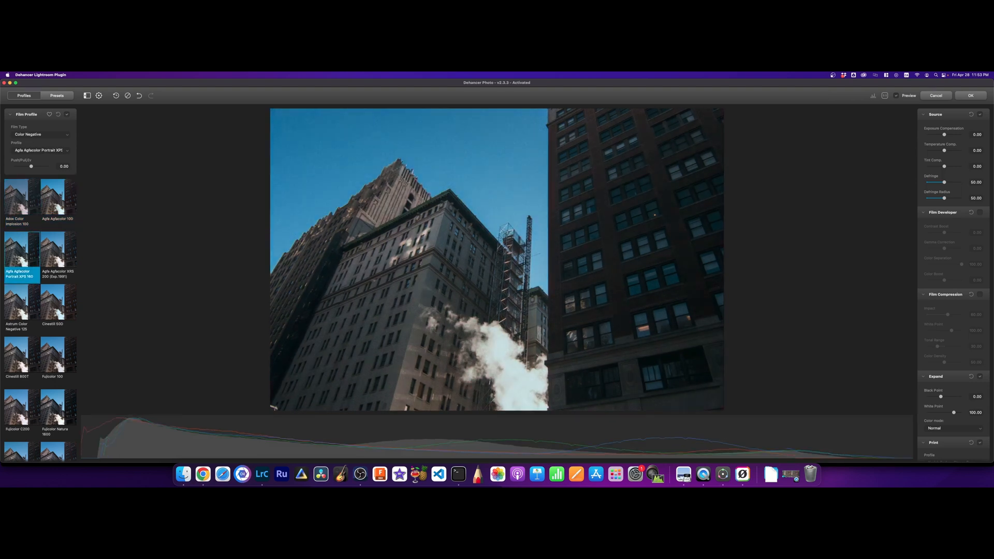
click(64, 260)
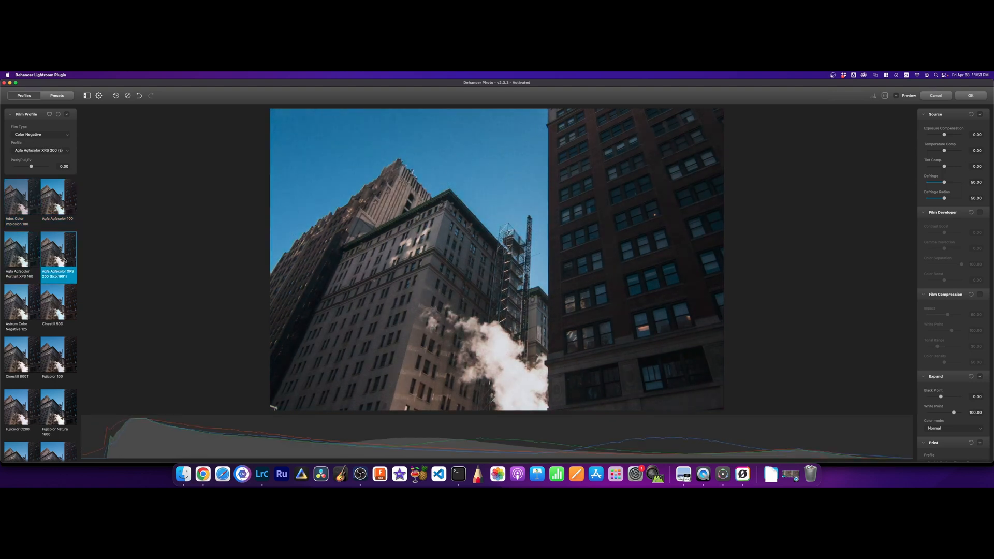
- Preview the Astrum Color Negative 125, Cinestill 50D and Cinestill 800T film profiles
click(19, 315)
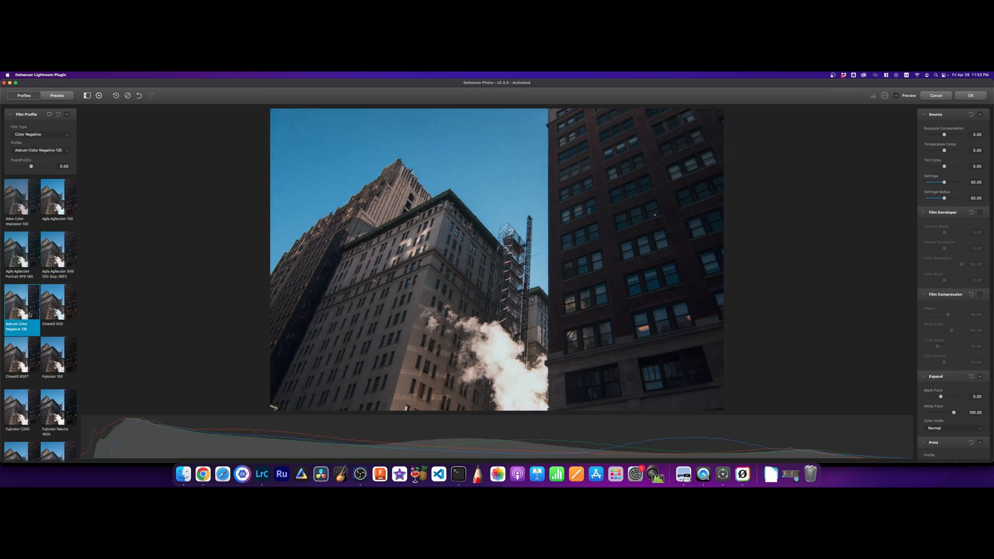
click(46, 309)
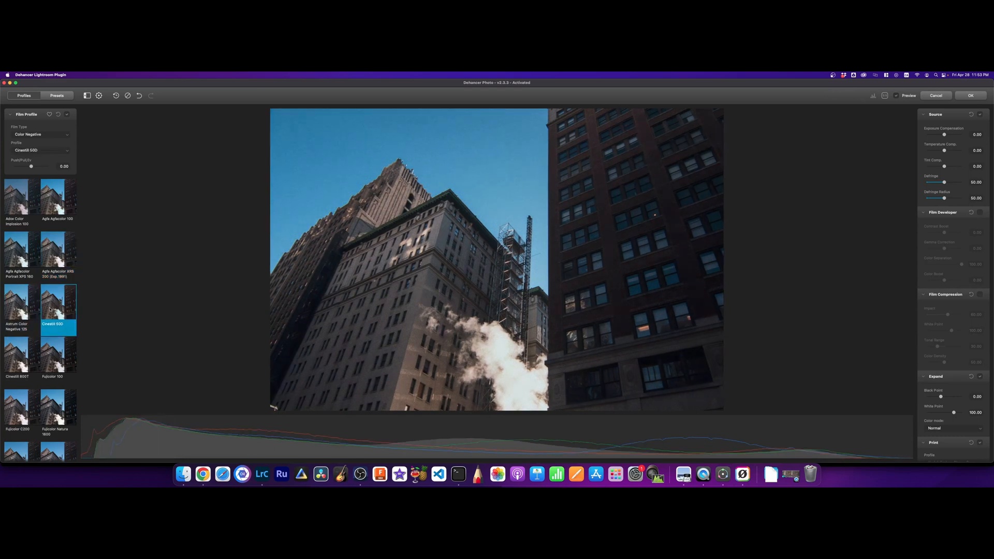
click(12, 362)
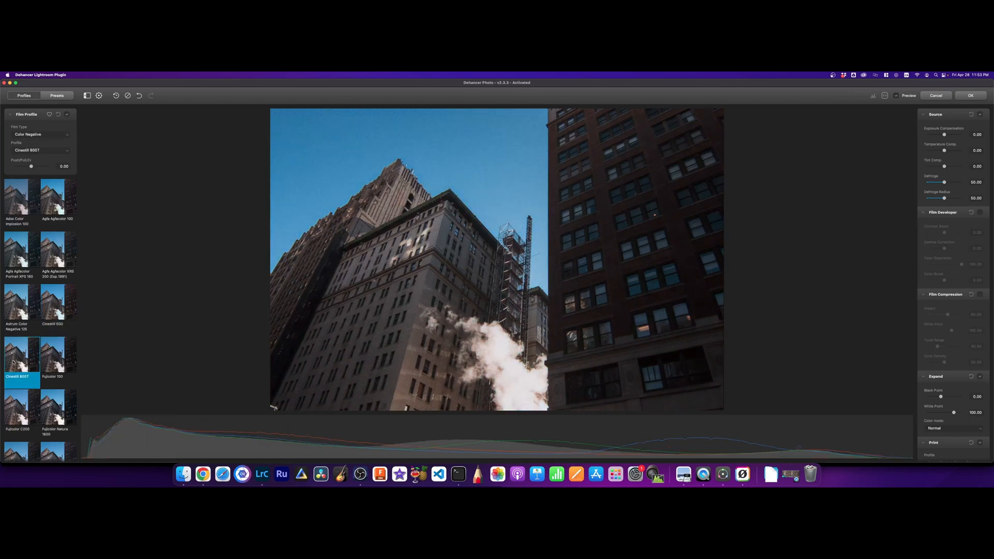
- Preview the Fujicolor 100, Fujicolor C200 and Fujicolor Natura 1600 film profiles
click(58, 356)
scroll(17, 351, down, 2)
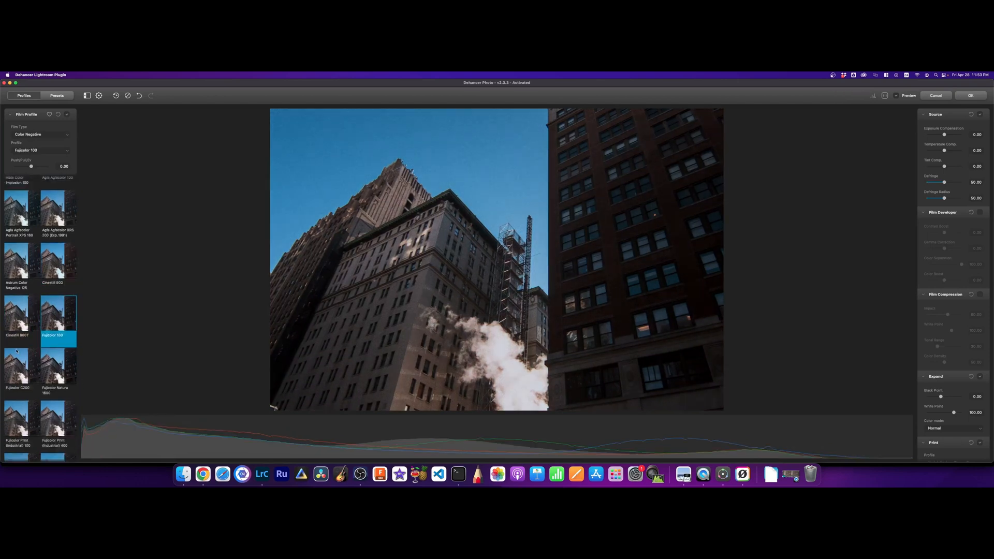
click(18, 370)
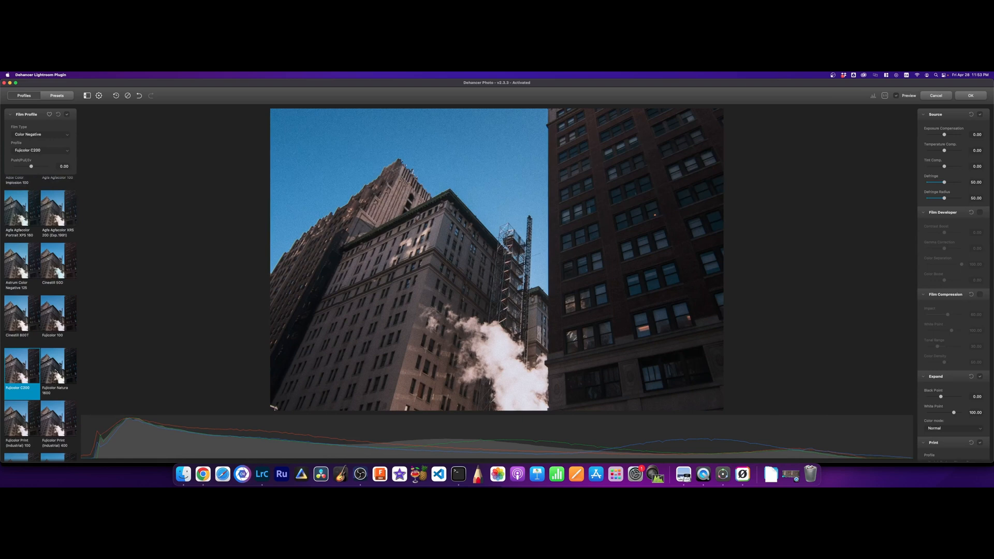
click(56, 371)
scroll(36, 375, up, 1)
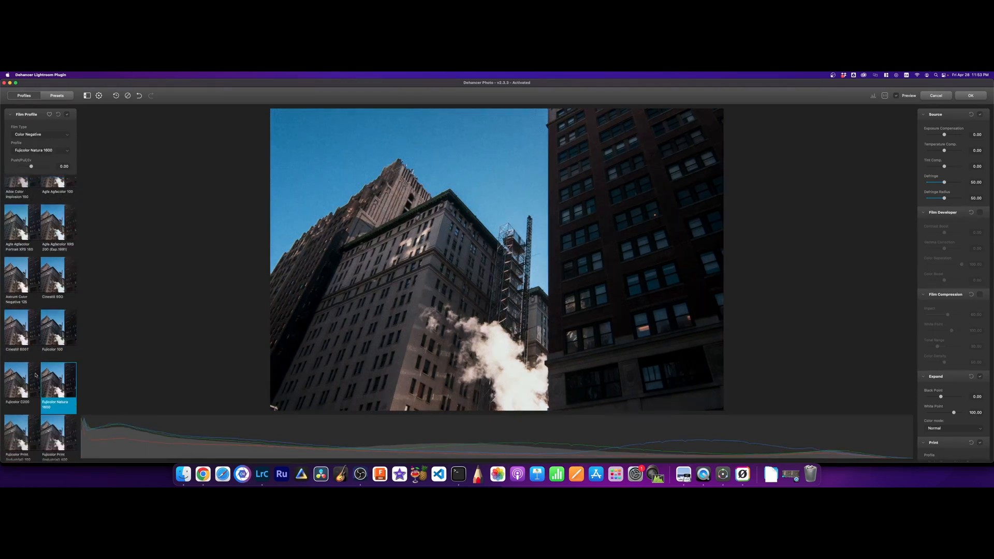
- Preview the Fujicolor Print (Industrial) 100 and 400, Pro 400H, Superia 1600 and Superia 200 film profiles
click(15, 441)
scroll(31, 432, down, 1)
click(50, 420)
scroll(16, 414, down, 5)
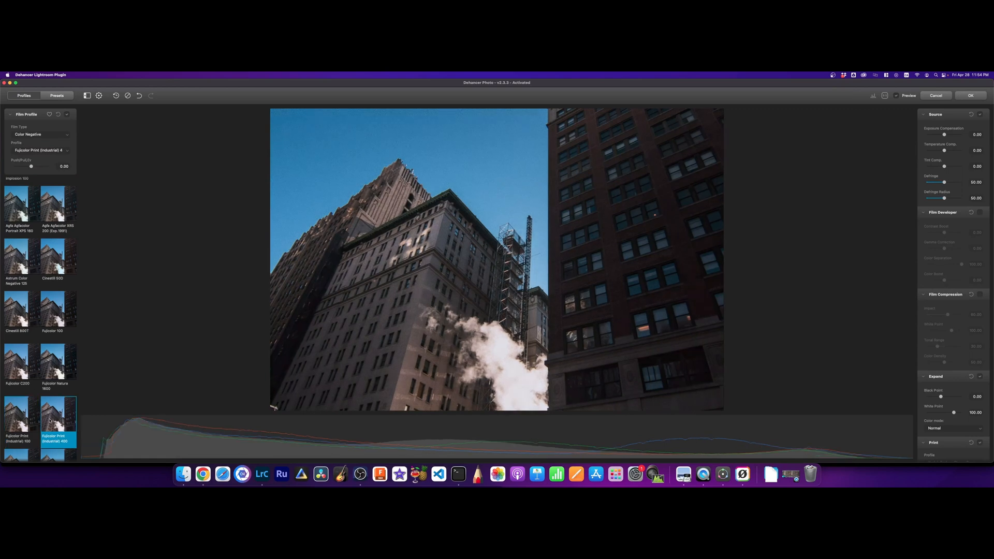
click(15, 332)
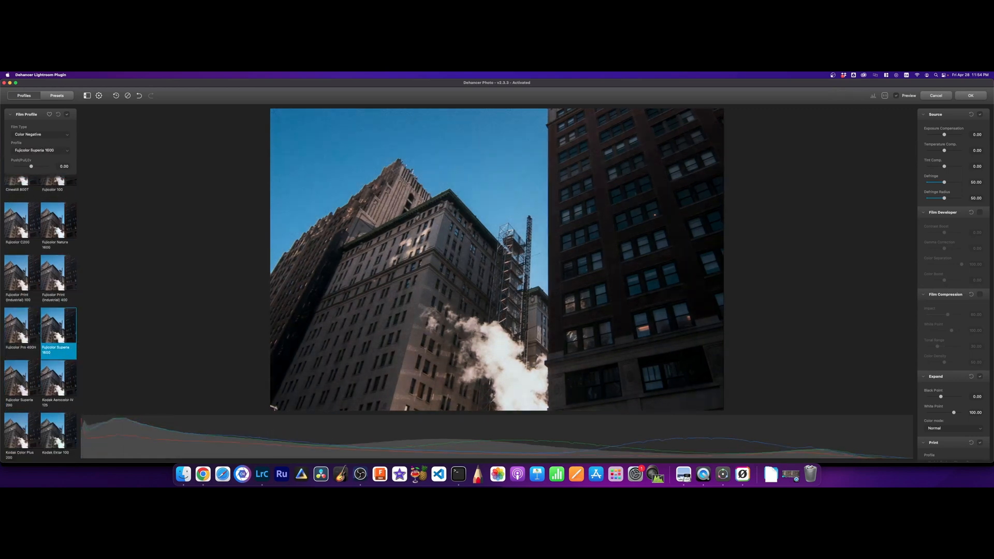
click(31, 388)
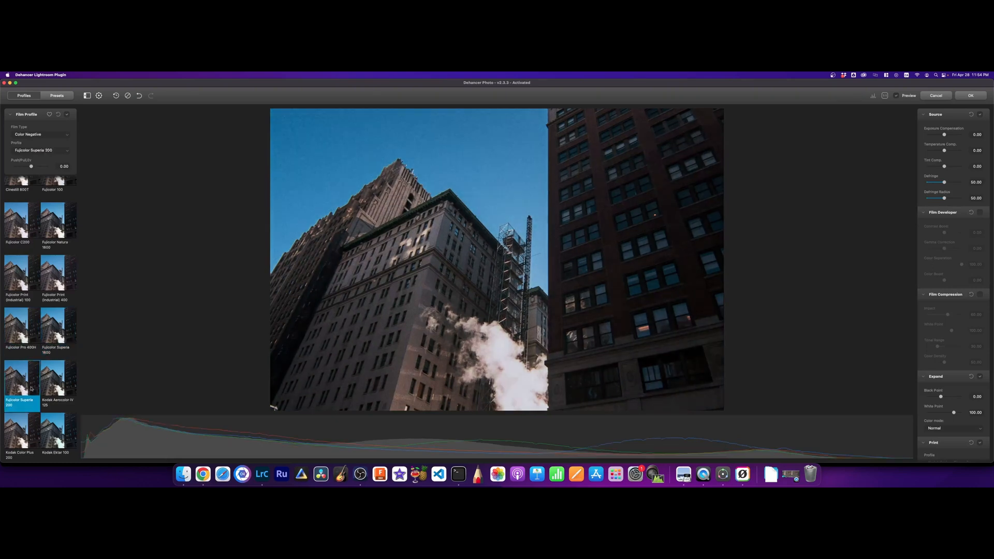
- Preview the Kodak Aerocolor IV 125, Color Plus 200, Ektar 100, Ektar 25 and Gold 200 film profiles
click(57, 383)
click(58, 424)
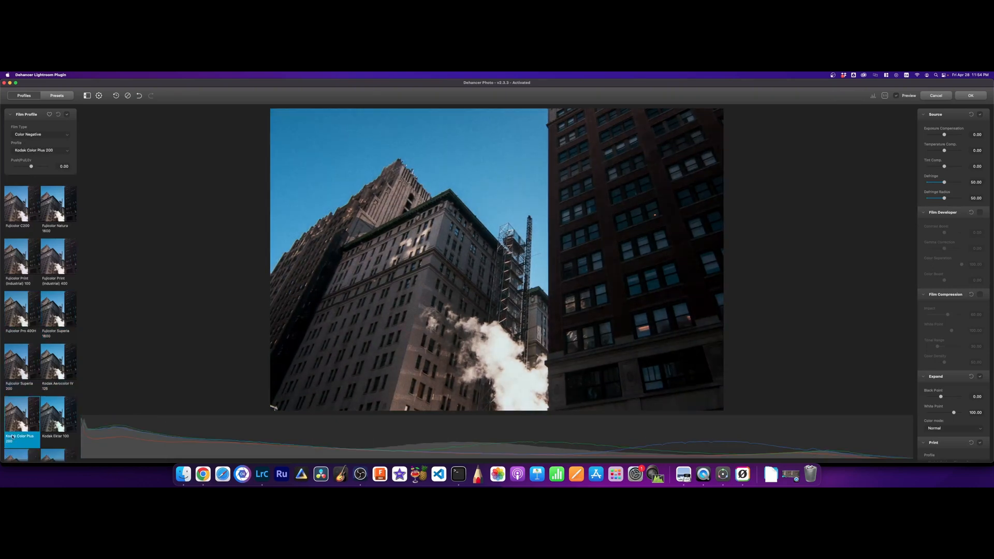
scroll(41, 414, down, 5)
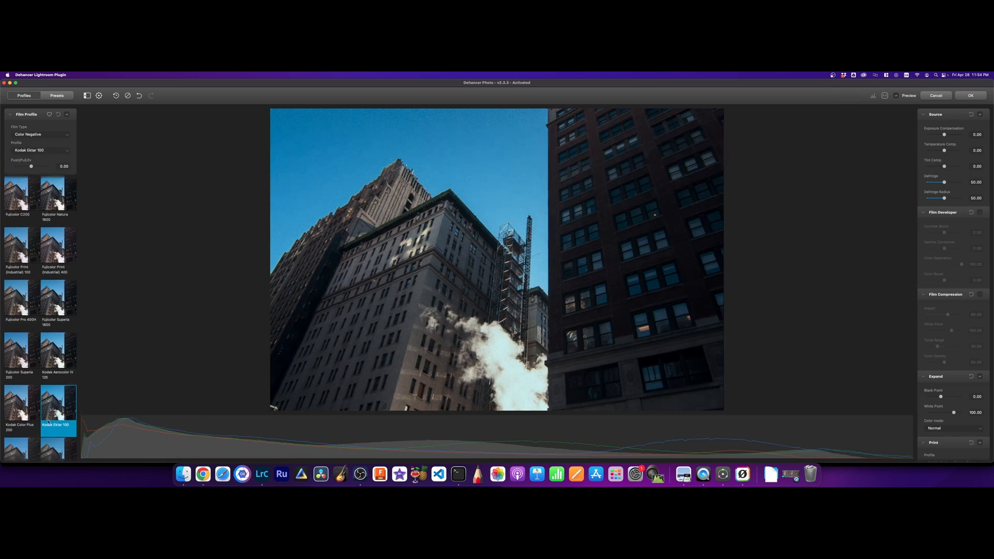
click(57, 381)
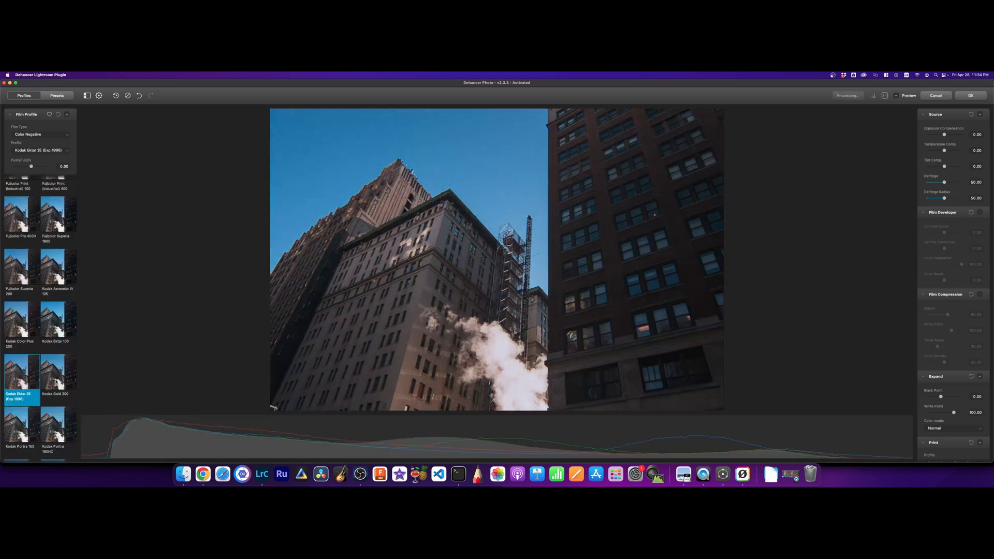
- Preview the Kodak Portra film profiles 160, 160NC, 160VC, 400 and 800 on the photo
click(18, 432)
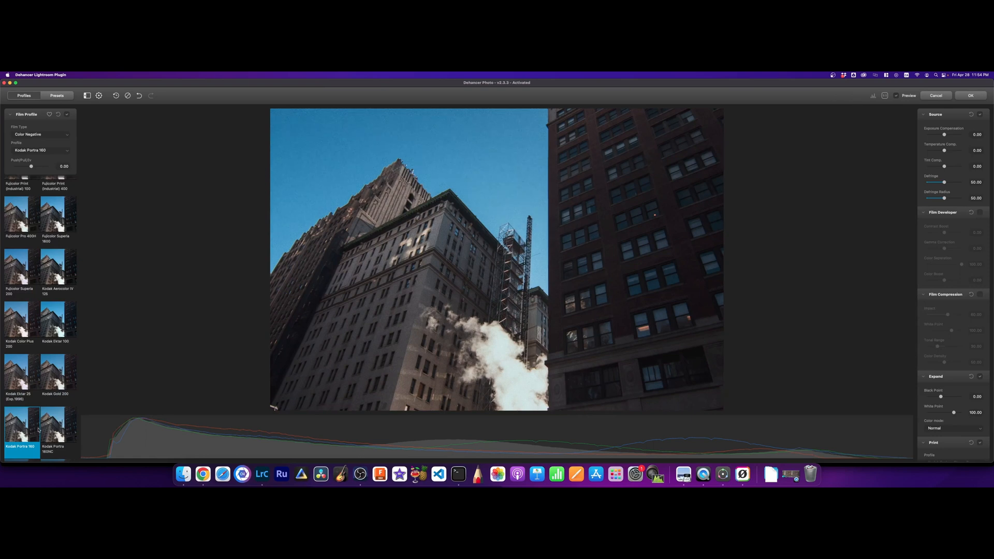
click(50, 429)
scroll(45, 428, down, 1)
click(31, 421)
click(58, 416)
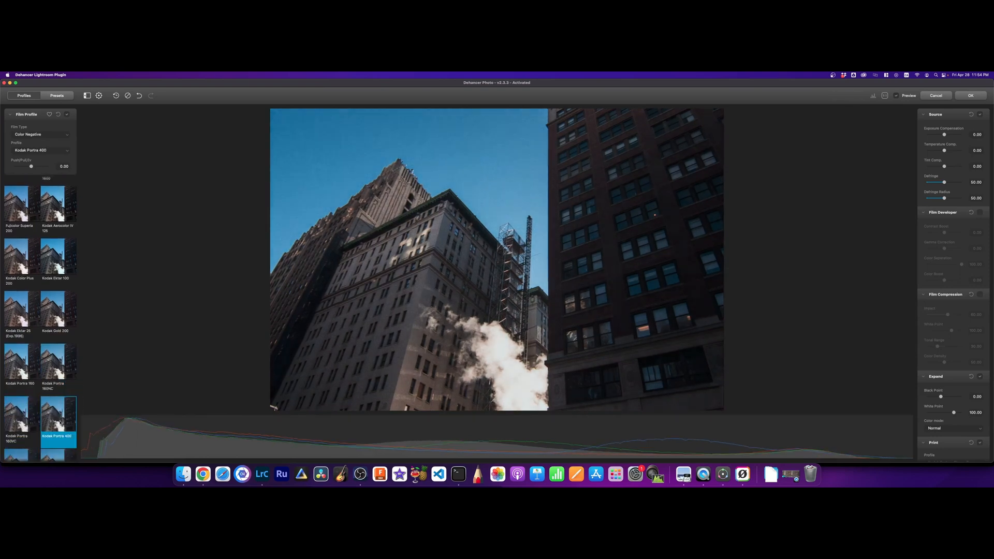
scroll(41, 425, down, 2)
click(38, 422)
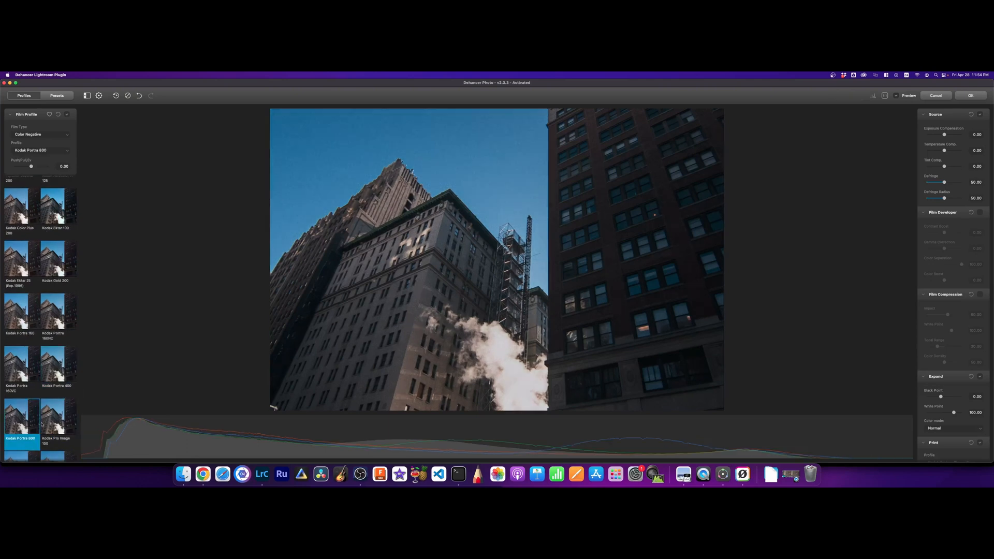
- Preview the Kodak Pro Image 100, Supra 100 and Ultramax 400 film profiles
click(51, 425)
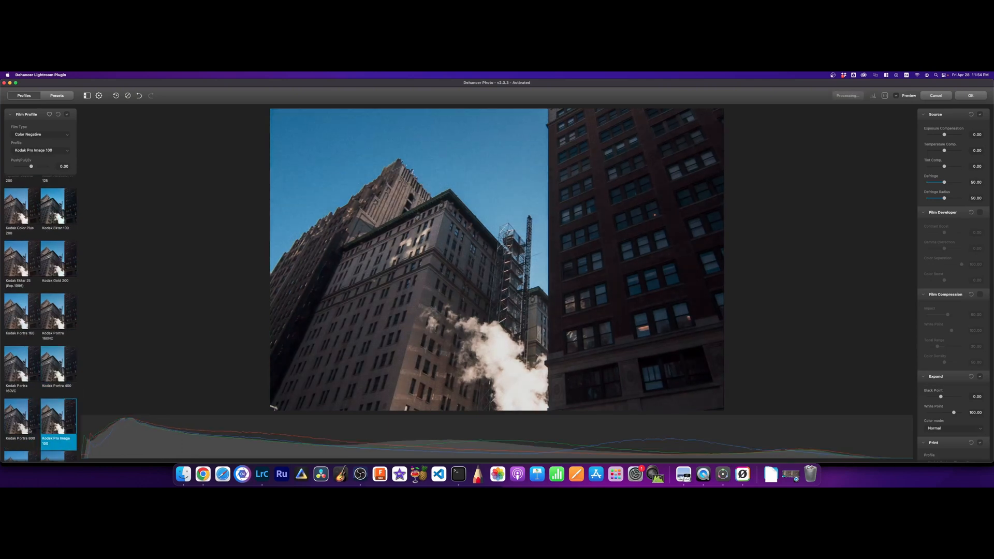
scroll(32, 428, down, 1)
scroll(12, 430, down, 1)
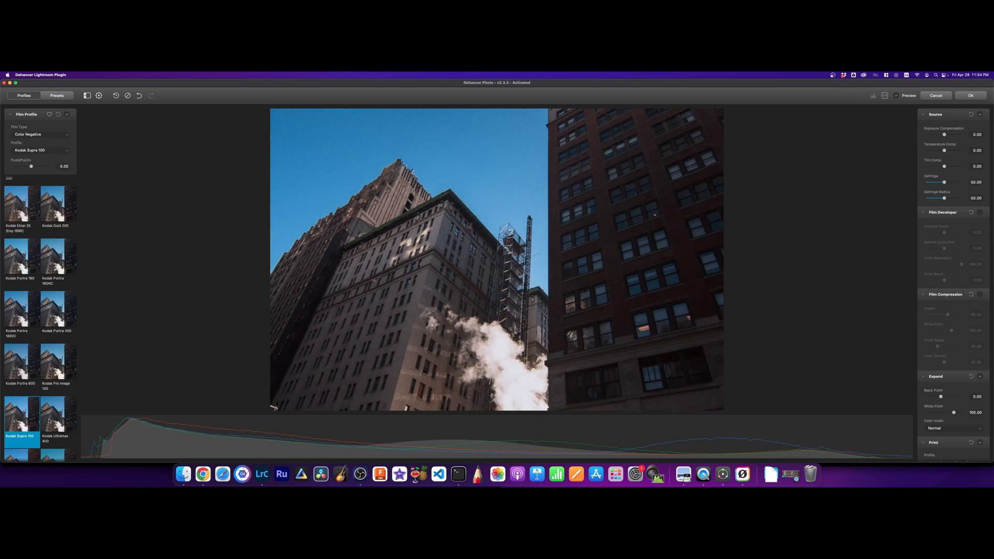
click(50, 421)
scroll(47, 421, down, 2)
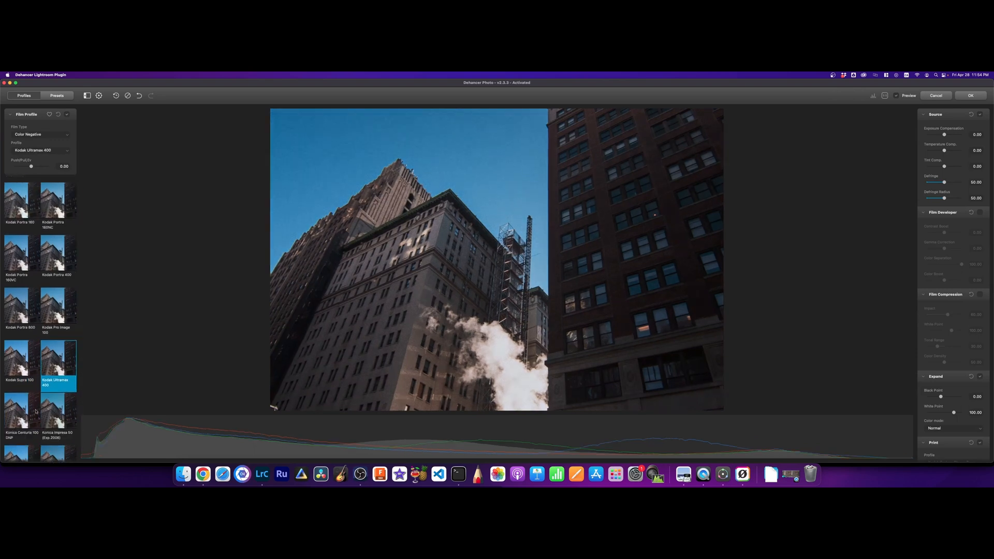
- Preview the Konica Centuria 100 DNP, Konica Impresa 50, Konica Minolta VX400 Super and Rollei CN200 film profiles
click(28, 413)
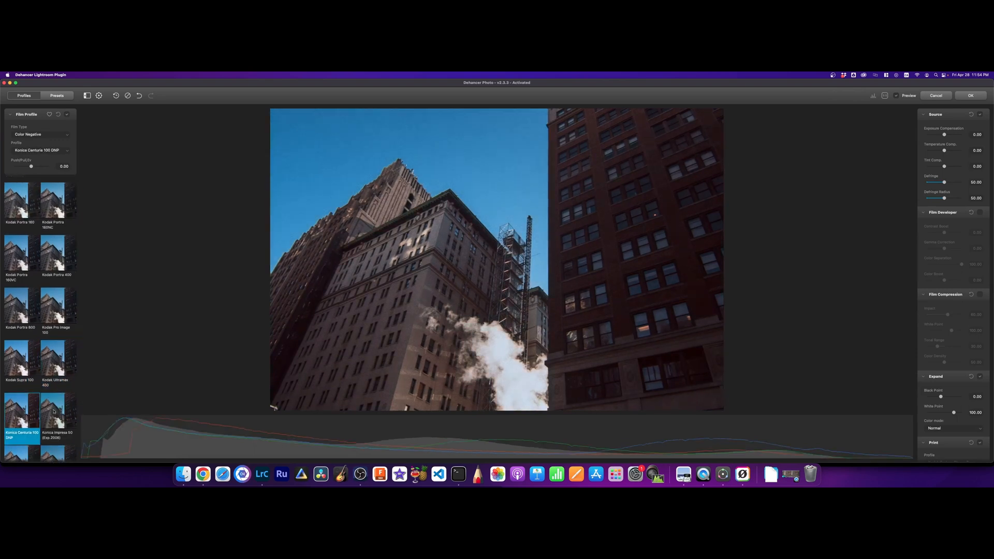
click(53, 412)
scroll(54, 411, down, 2)
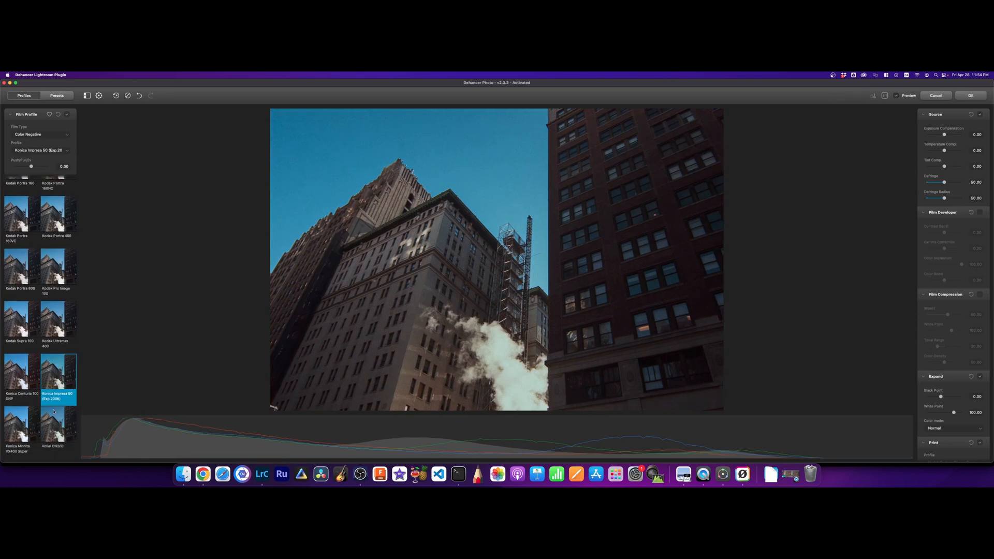
click(23, 428)
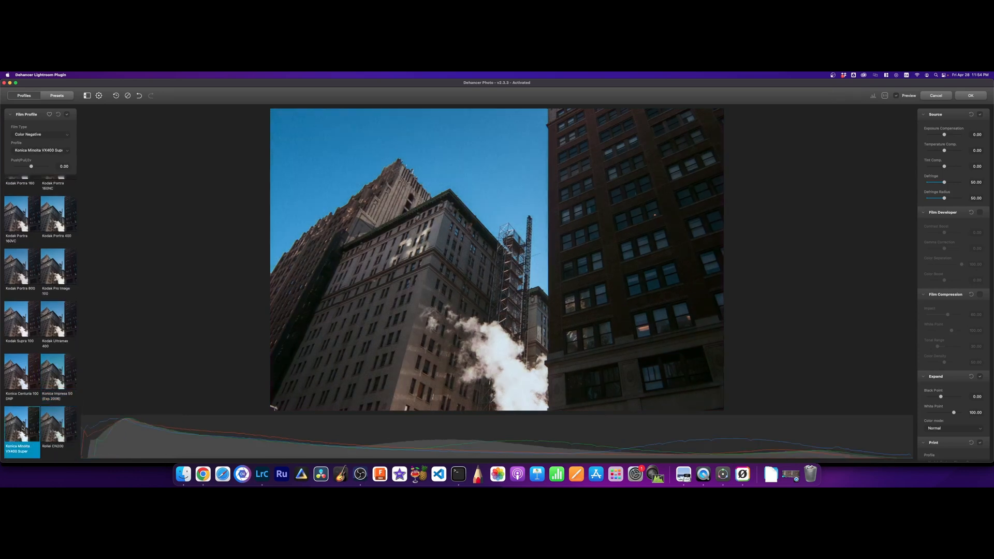
click(58, 428)
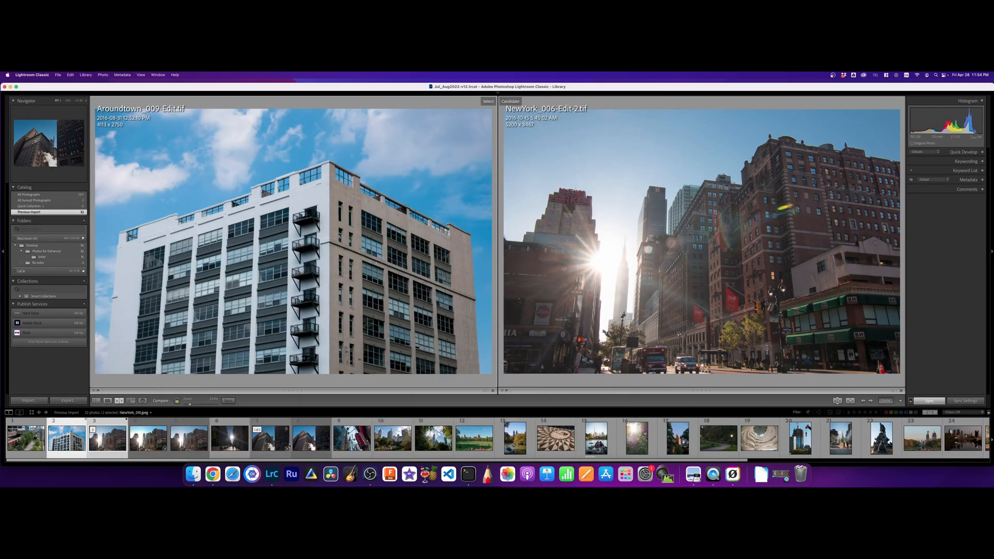
- Open a copy of NewYork_007.jpeg with Lightroom adjustments in the Dehancer Lightroom Plugin and show its film profiles
click(227, 444)
right_click(228, 443)
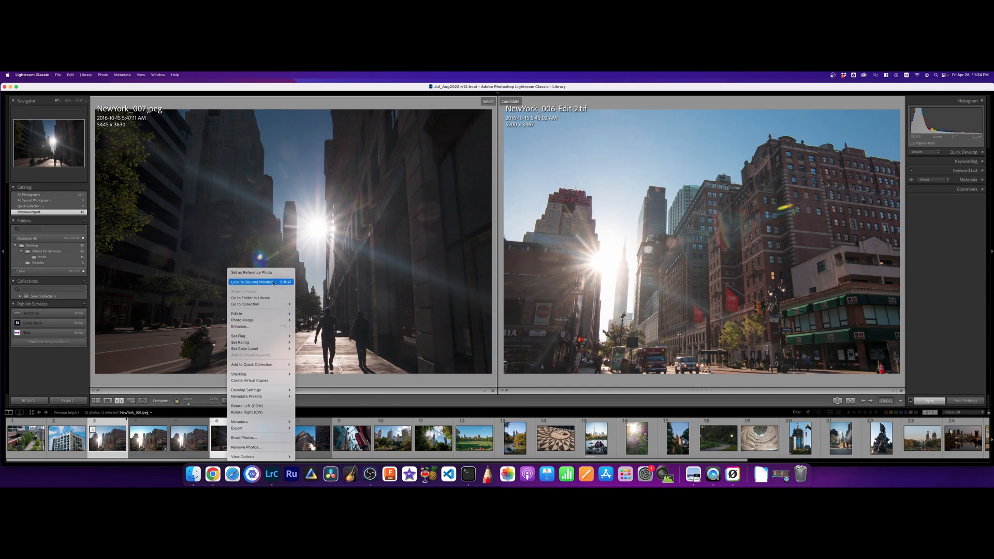
mouse_move(271, 319)
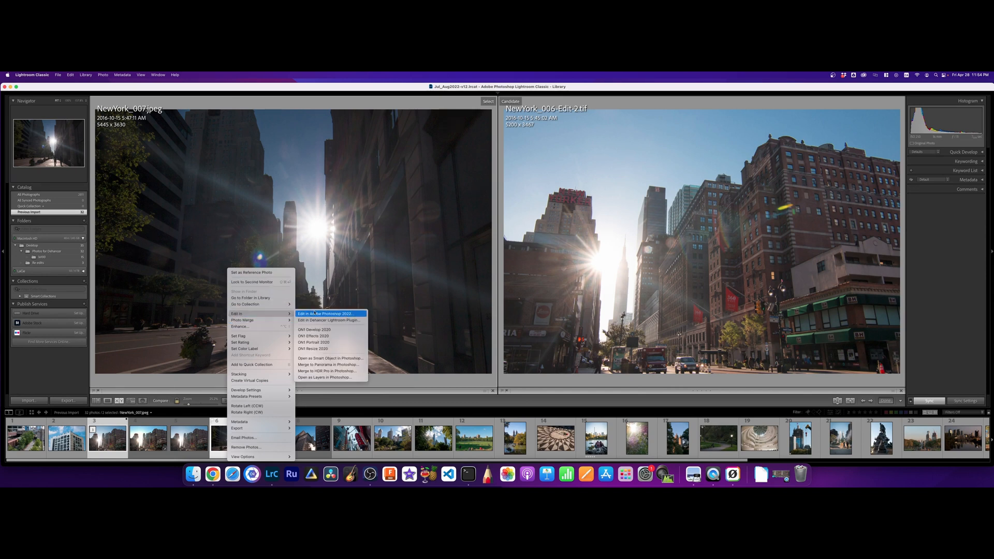
click(317, 320)
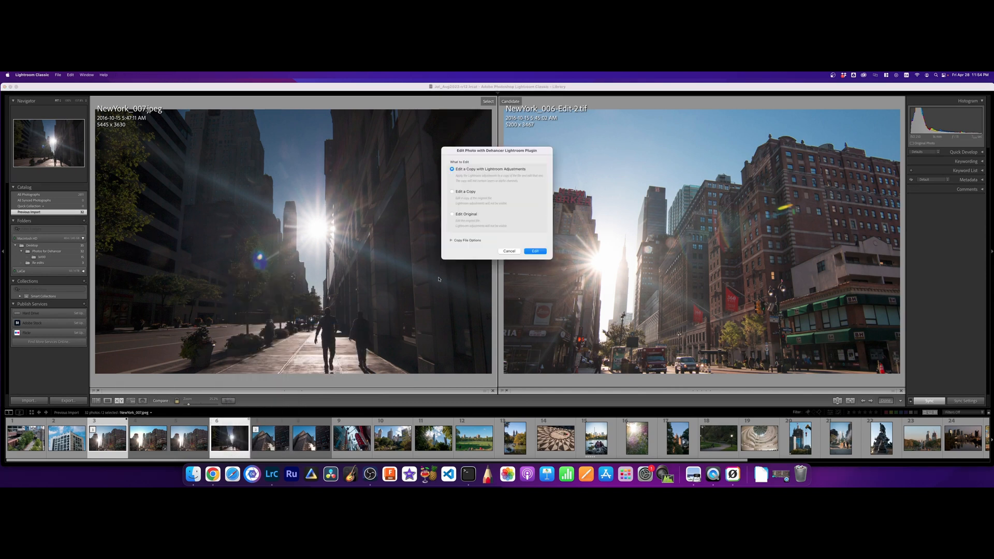
click(536, 252)
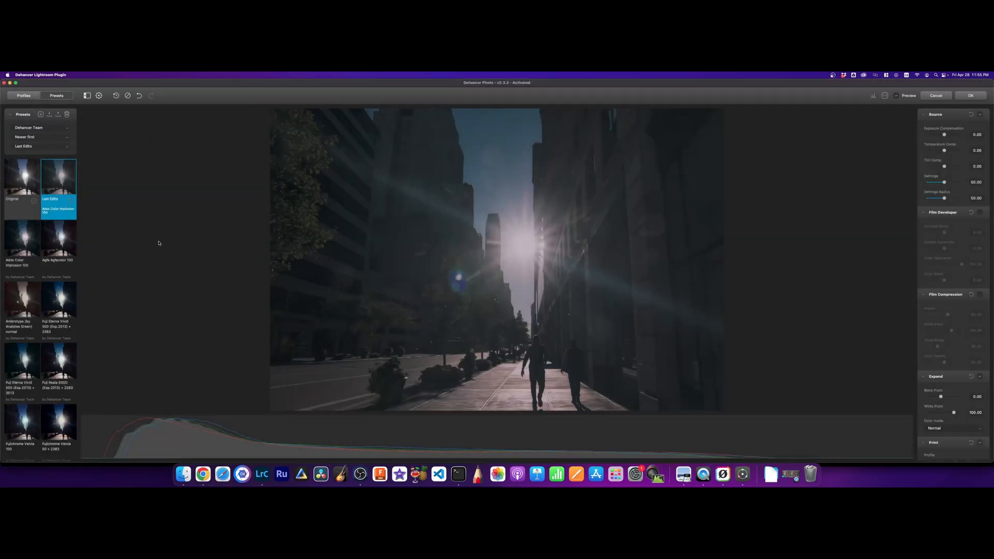
click(29, 95)
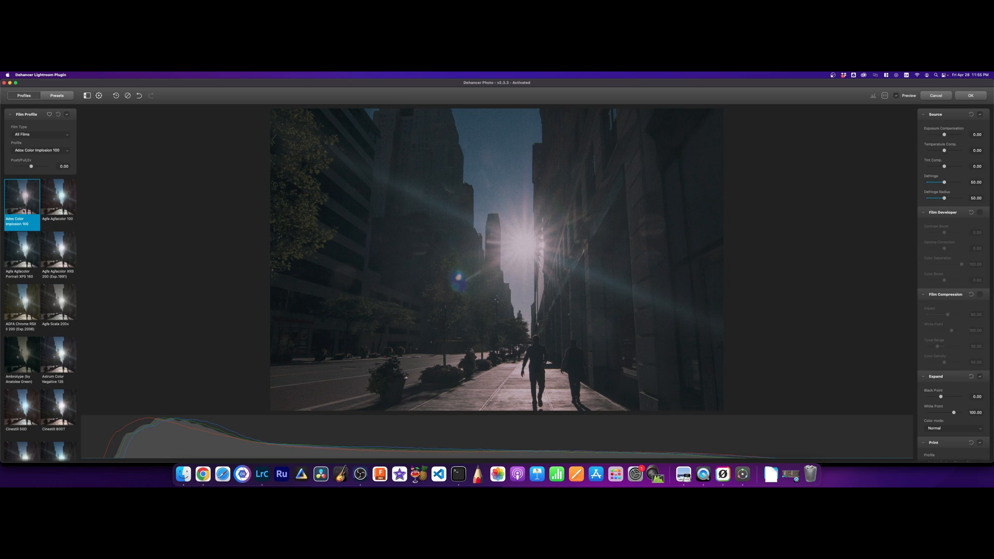
- Preview the Agfa Agfacolor 100, Agfacolor Portrait XPS 160, Agfacolor XRS 200, Agfa Chrome RSX II 200 and Agfa Scala 200x film profiles
click(61, 202)
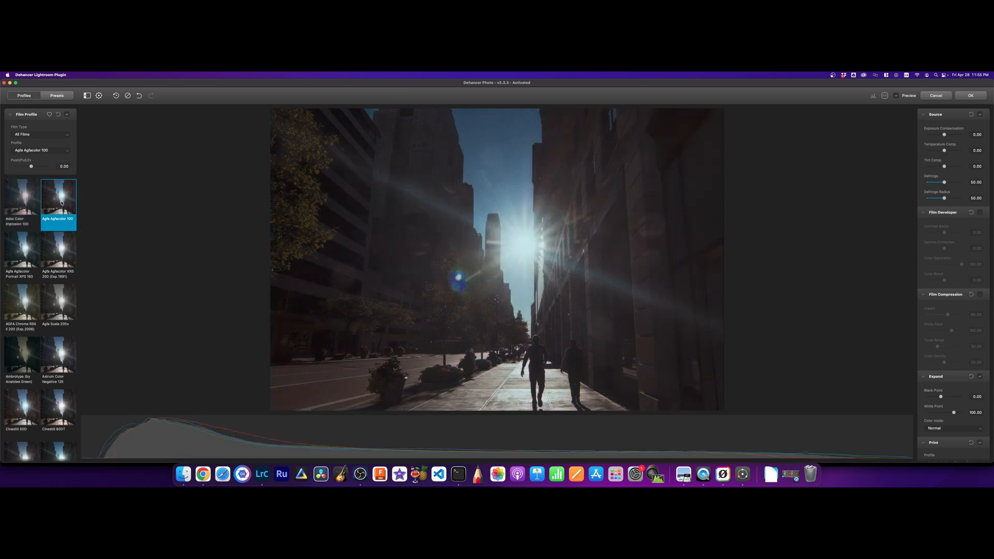
click(23, 263)
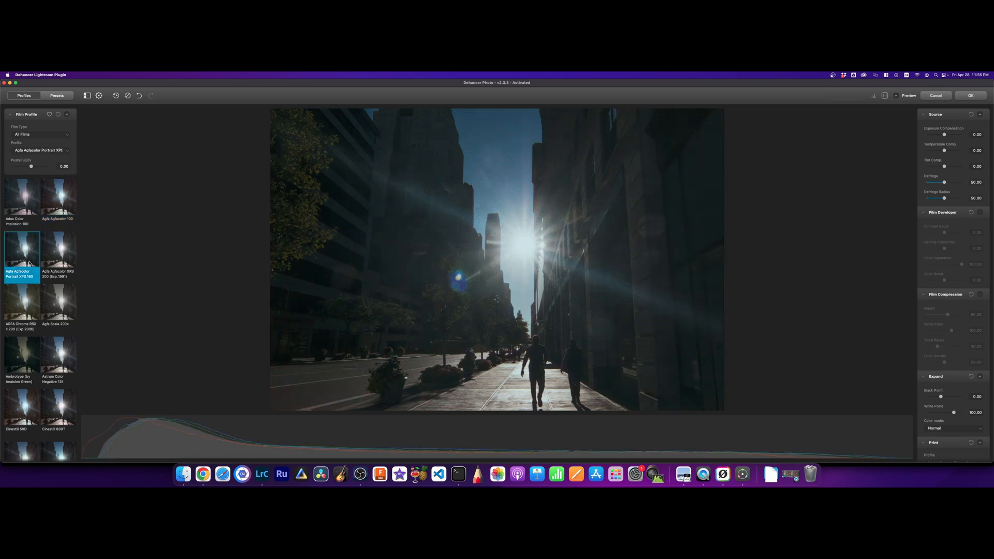
click(62, 263)
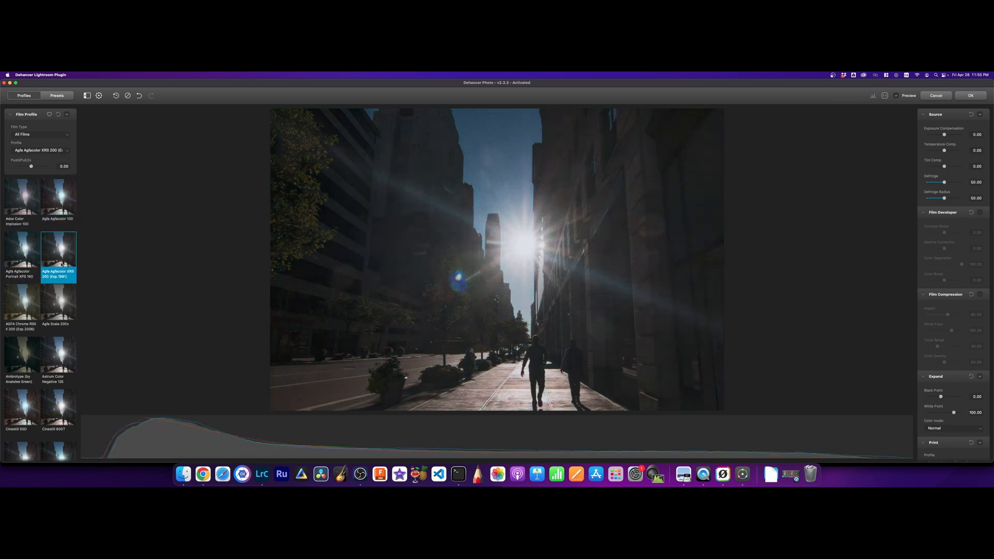
click(30, 311)
click(65, 311)
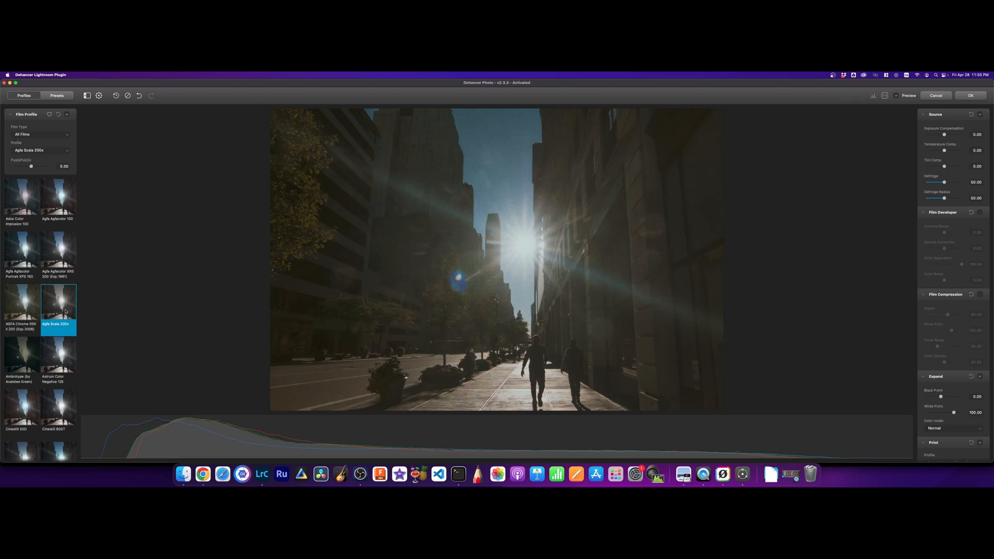
- Preview the Ambrotype, Astrum Color Negative 125, Cinestill 50D and Cinestill 800T film profiles
click(24, 365)
click(61, 357)
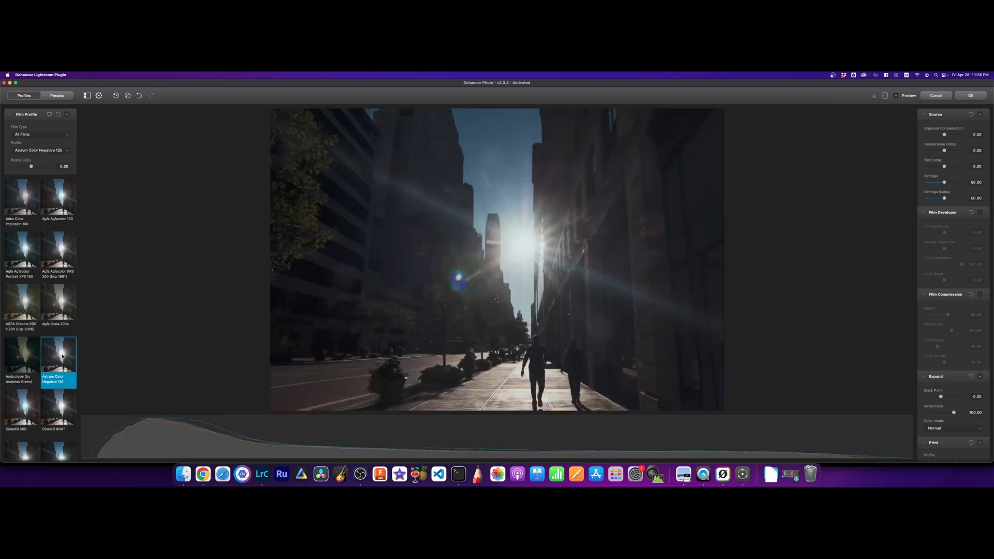
click(64, 404)
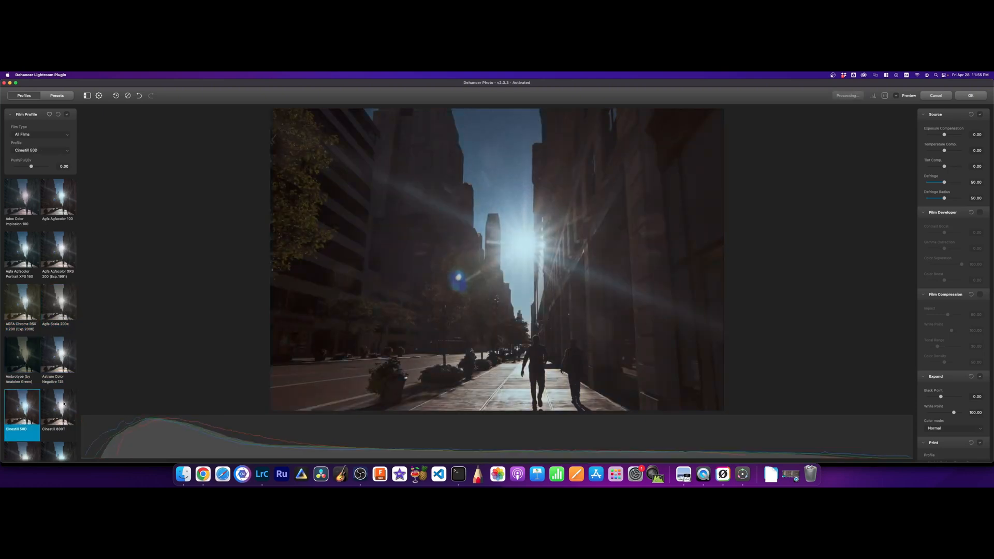
- Preview the Fuji Reala 500D and the Fujichrome CDU-II, Provia 100F, Velvia 100 and Velvia 50 film profiles
scroll(57, 402, down, 3)
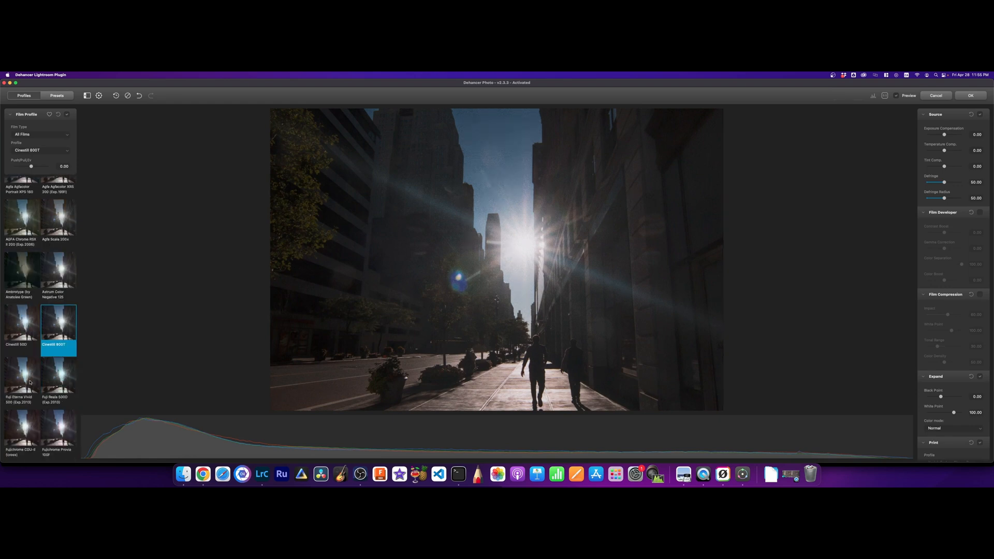
click(59, 375)
scroll(18, 407, down, 1)
scroll(17, 409, down, 1)
click(23, 421)
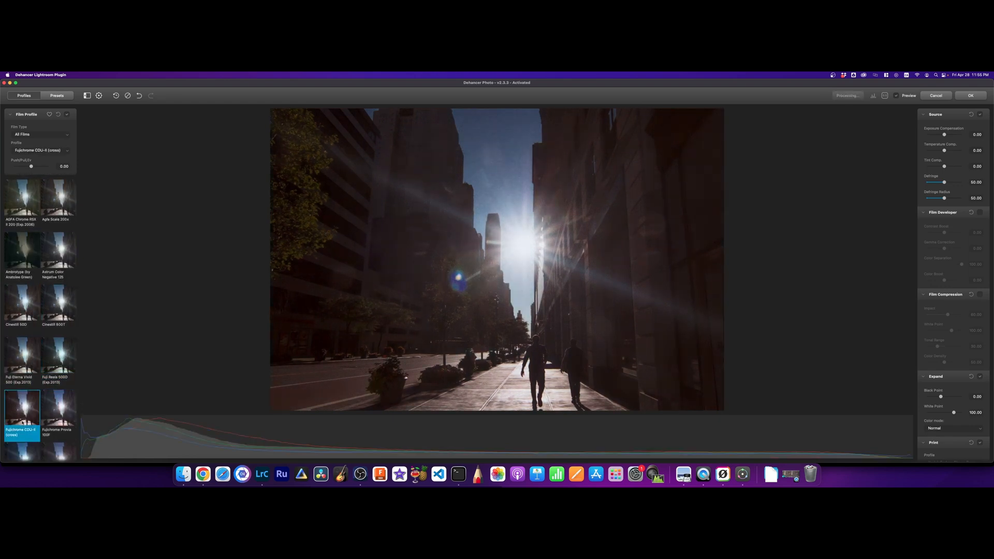
click(52, 423)
scroll(34, 393, down, 6)
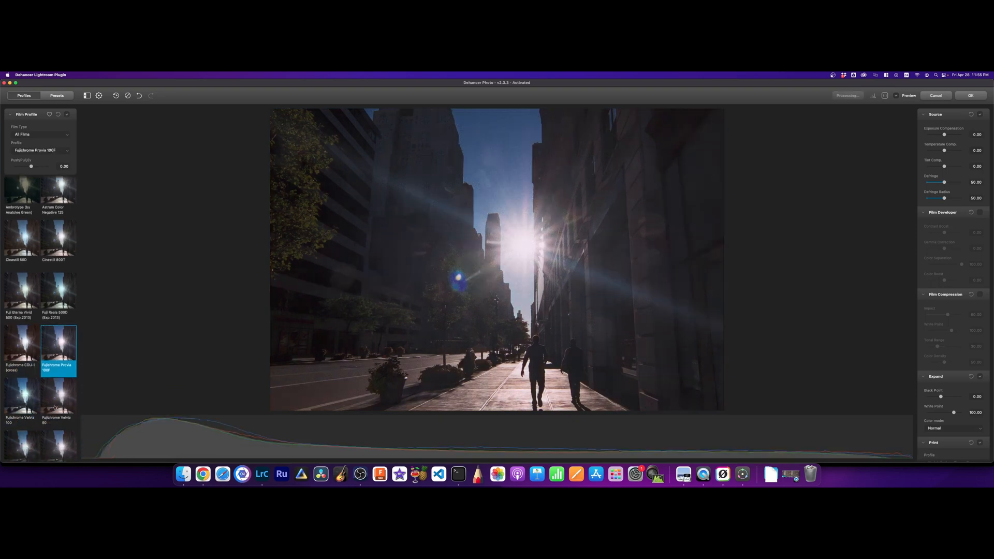
click(27, 393)
click(65, 398)
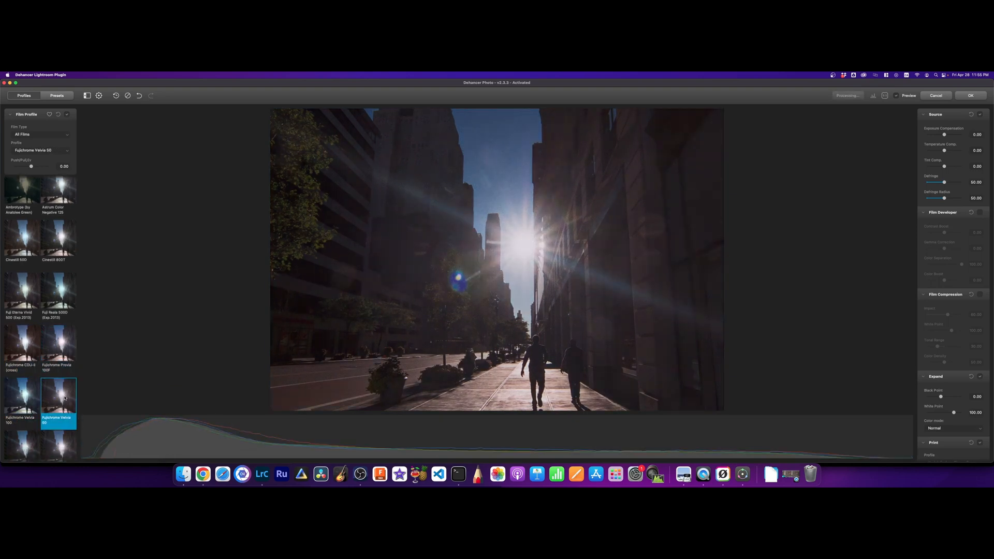
- Preview the Fujicolor film profiles 100, C200, Natura 1600, Print (Industrial) 100, Print (Industrial) 400 and Pro 400H
scroll(59, 397, down, 10)
click(32, 300)
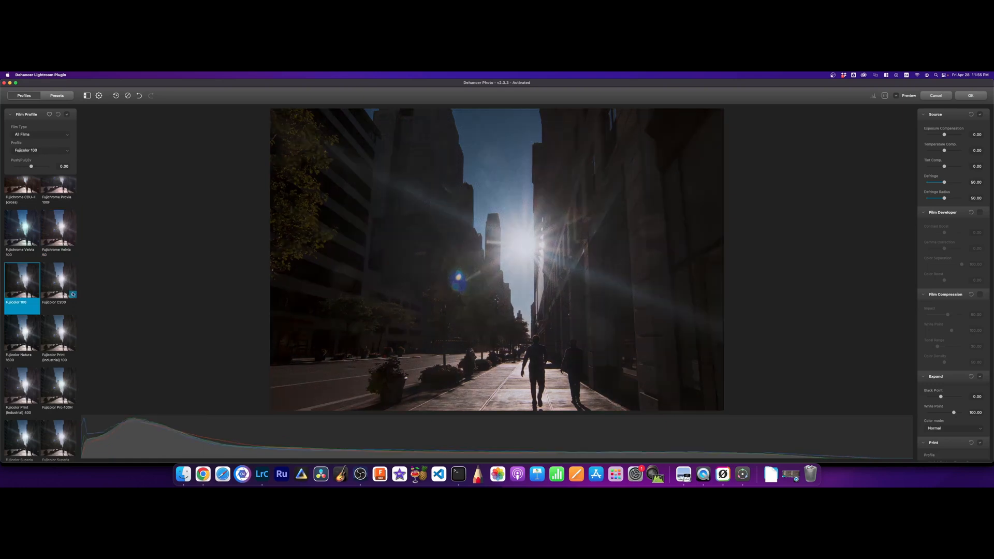
click(58, 287)
click(28, 334)
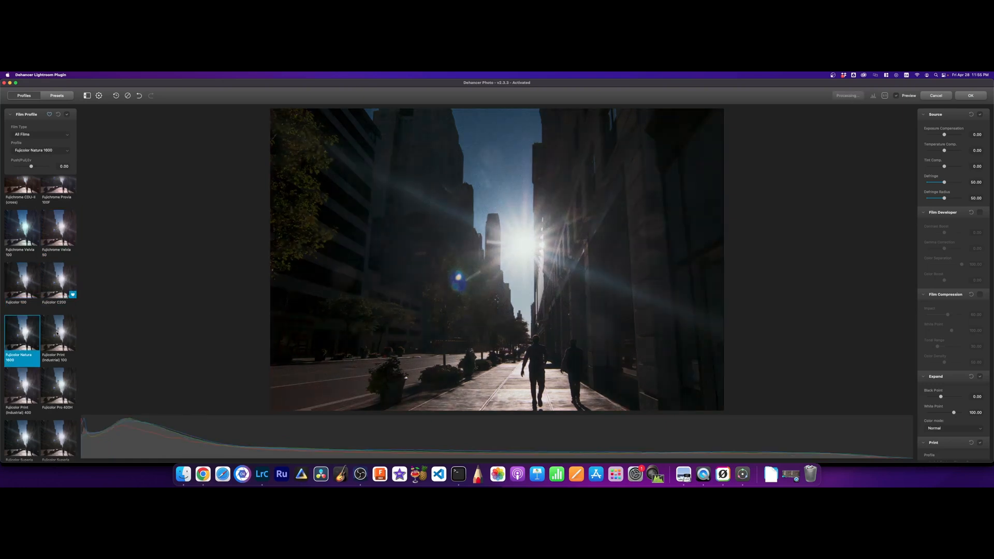
click(58, 334)
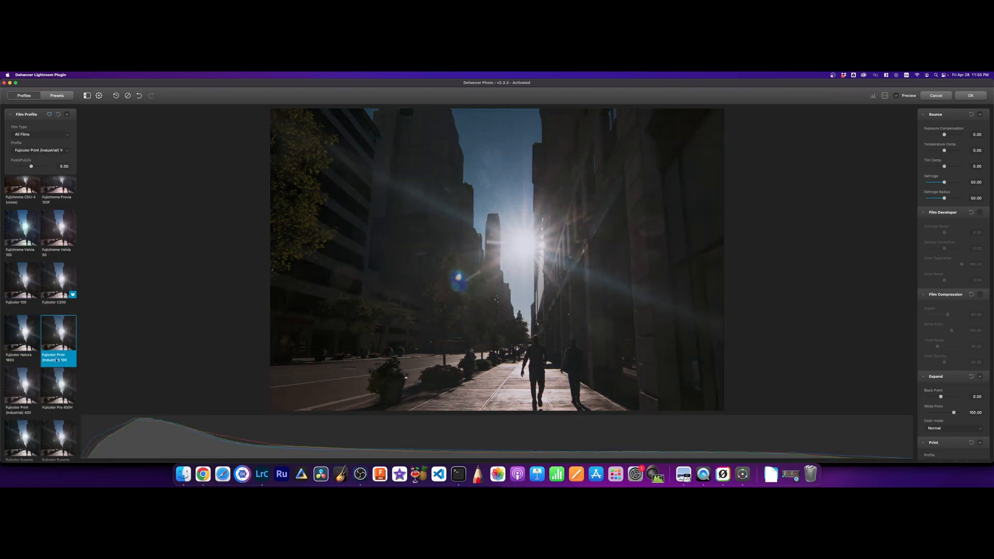
click(27, 387)
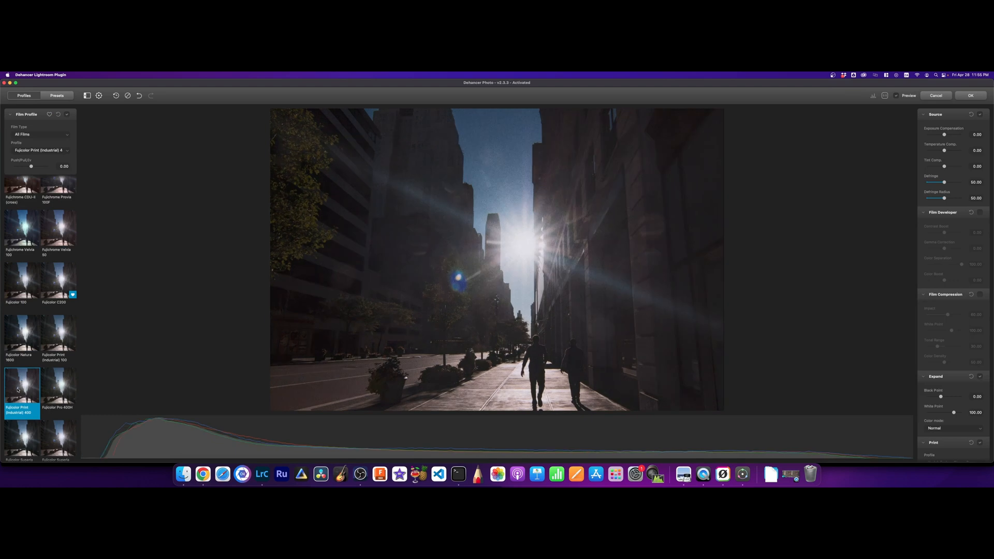
click(57, 385)
- Preview the Fujicolor Superia 1600, Fujicolor Superia 200, Fujifilm Instax and Fujifilm Neopan Acros 100 film profiles
scroll(33, 384, down, 3)
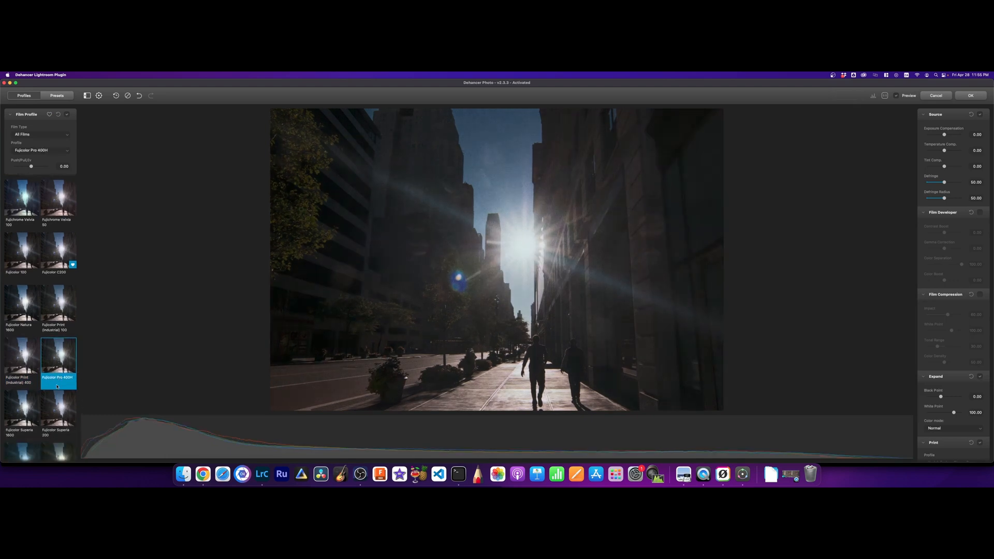
click(33, 384)
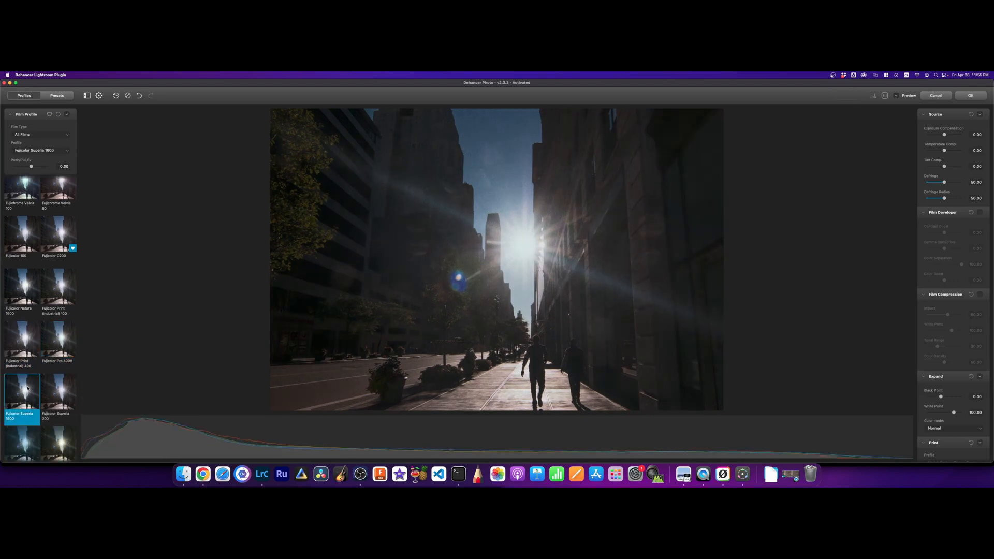
click(64, 395)
scroll(65, 395, down, 1)
scroll(64, 395, down, 3)
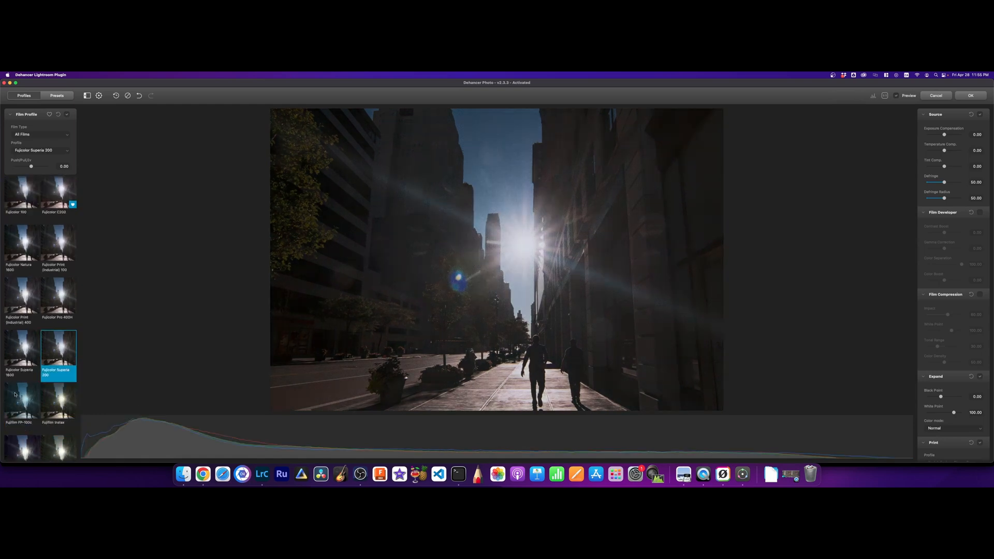
click(66, 399)
scroll(67, 399, down, 3)
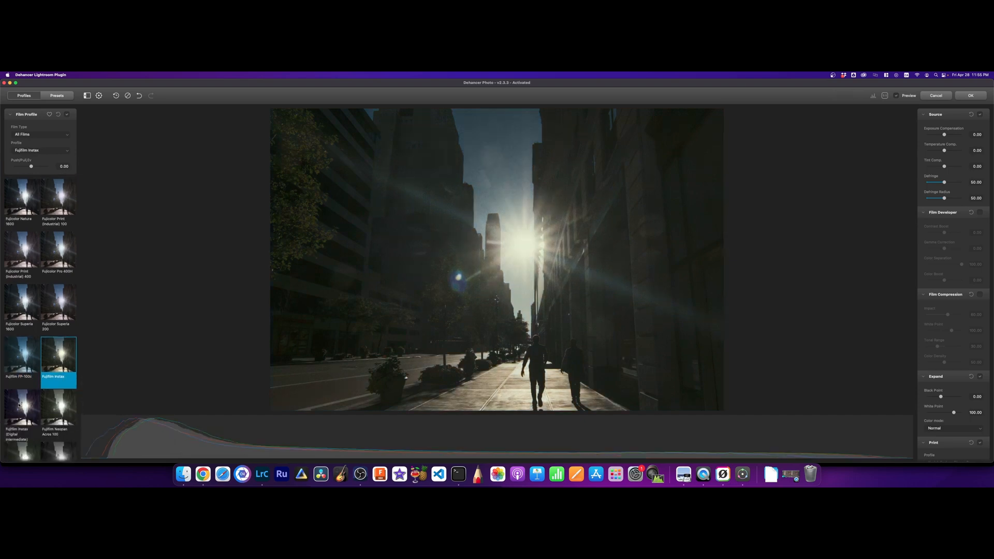
click(58, 406)
- Preview the black-and-white Ilford HP5 Plus 400 and Ilford XP2 Super 400 film profiles on the street photo
scroll(40, 412, down, 5)
scroll(41, 412, down, 2)
click(24, 352)
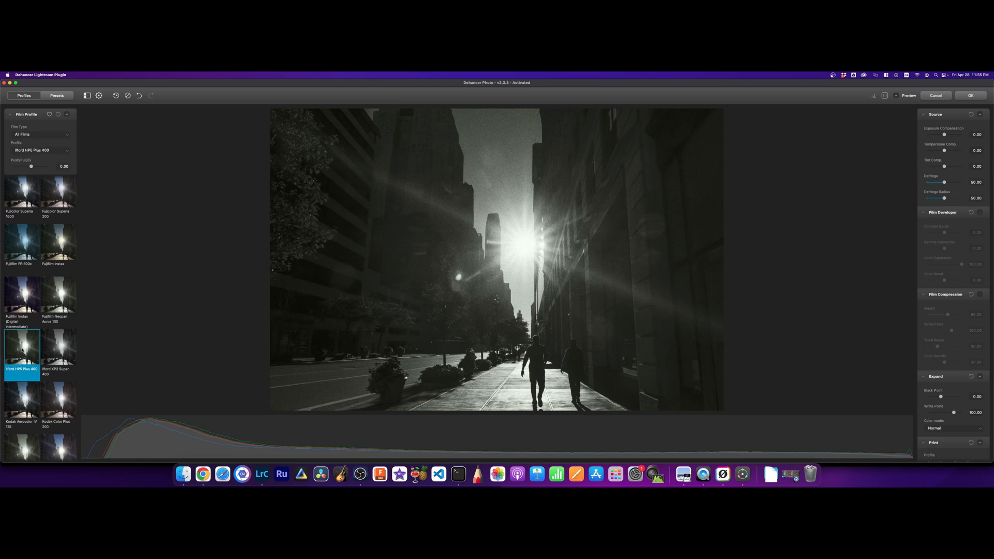
click(57, 354)
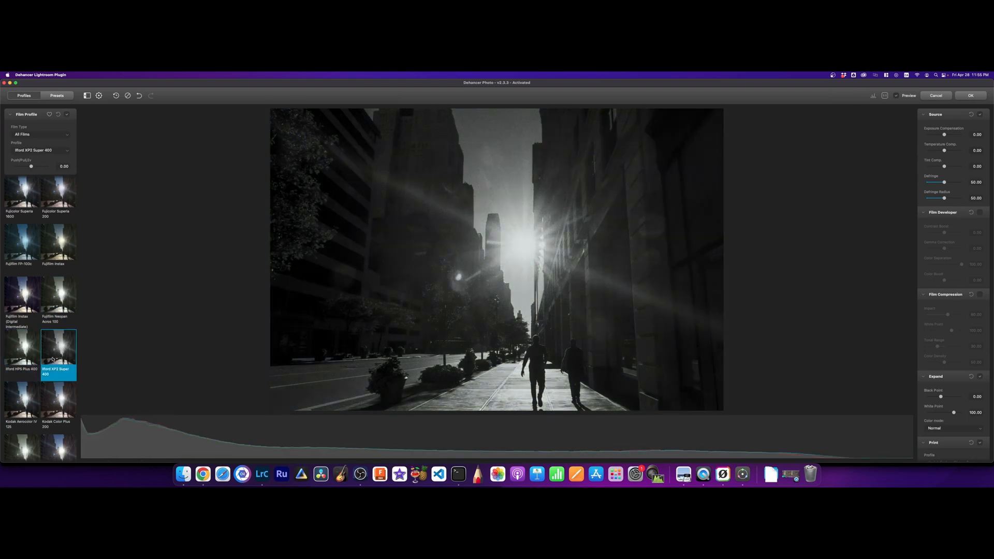
- Preview the Kodak Aerocolor IV 125, Color Plus 200, Eastman Double-X 5222 and Ektachrome E100 film profiles
click(24, 408)
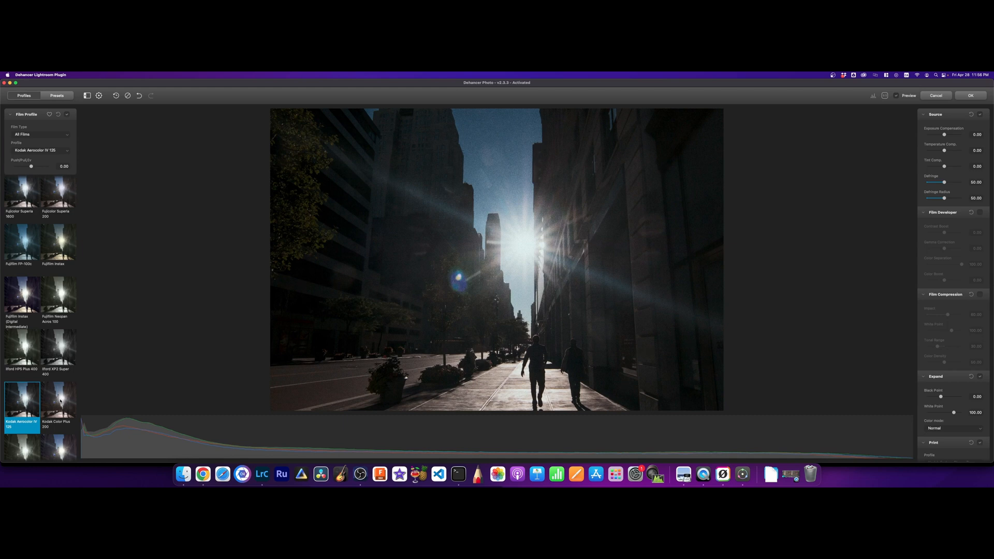
click(58, 400)
scroll(18, 390, down, 5)
click(23, 345)
click(62, 326)
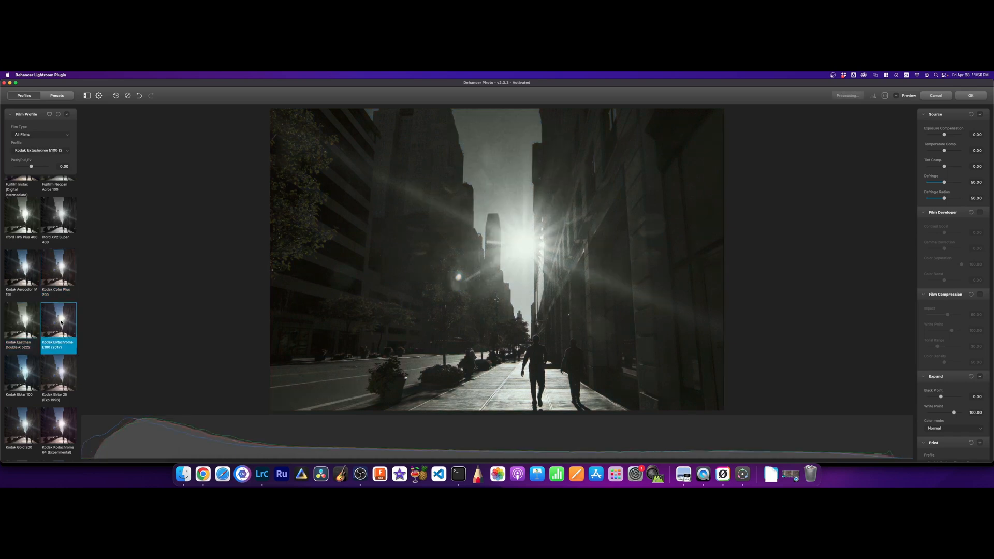
- Preview the Kodak Ektar 100, Ektar 25, Gold 200 and Kodachrome 64 (Experimental) film profiles
click(24, 378)
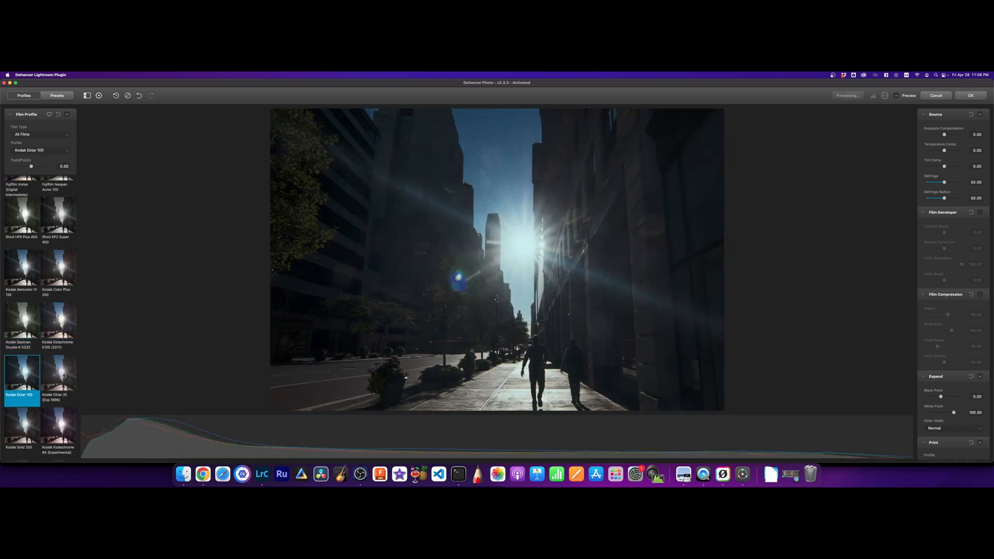
click(66, 376)
click(13, 439)
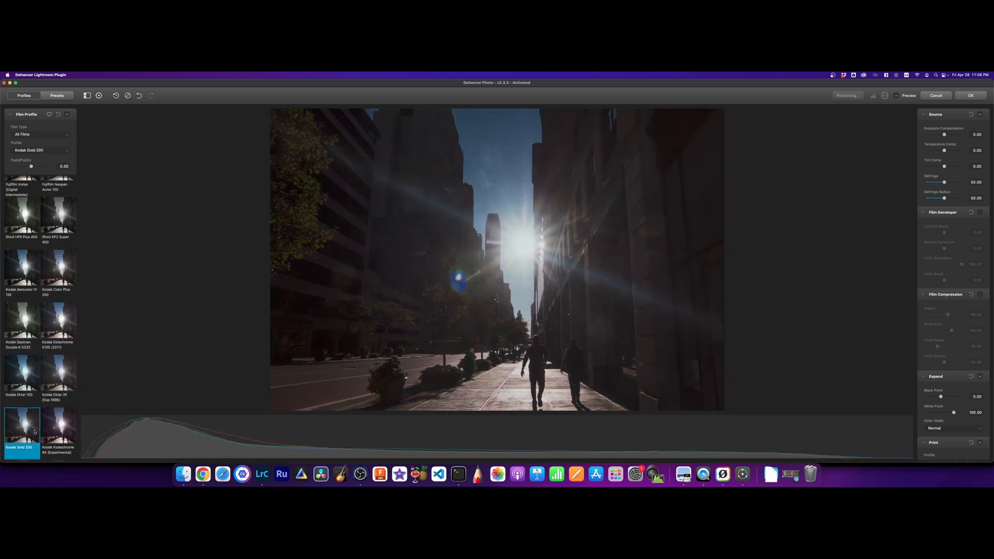
click(59, 434)
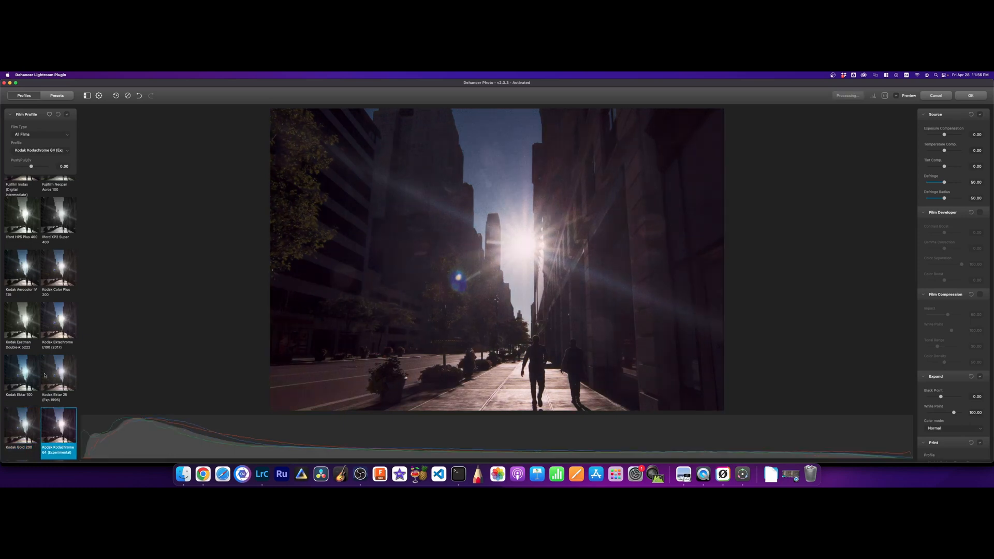
- Preview the Kodak Plus-X Pan 125 profile and the Kodak Portra 160, 160NC, 160VC, 400 and 800 profiles
scroll(44, 361, down, 3)
click(32, 412)
click(52, 409)
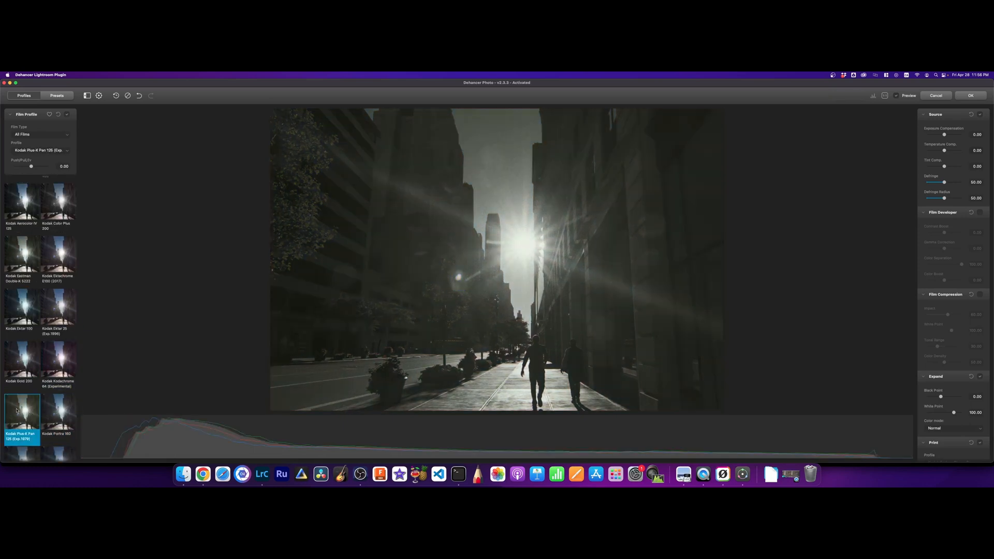
scroll(52, 409, down, 3)
click(29, 352)
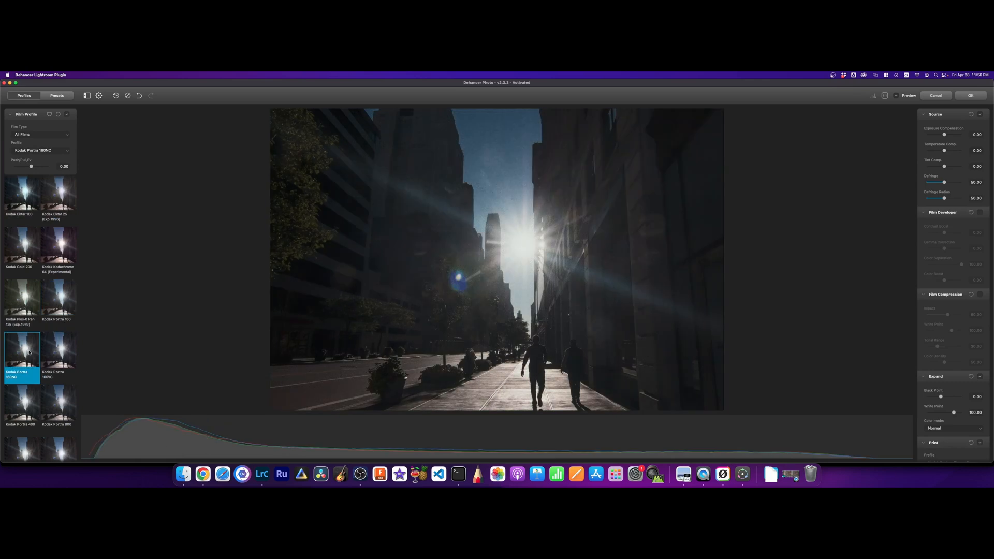
click(57, 359)
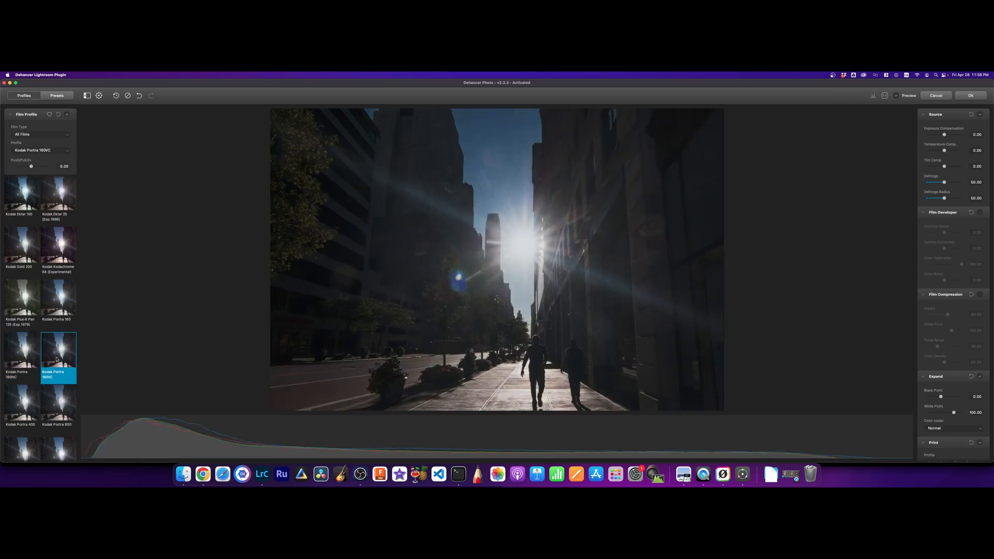
click(28, 403)
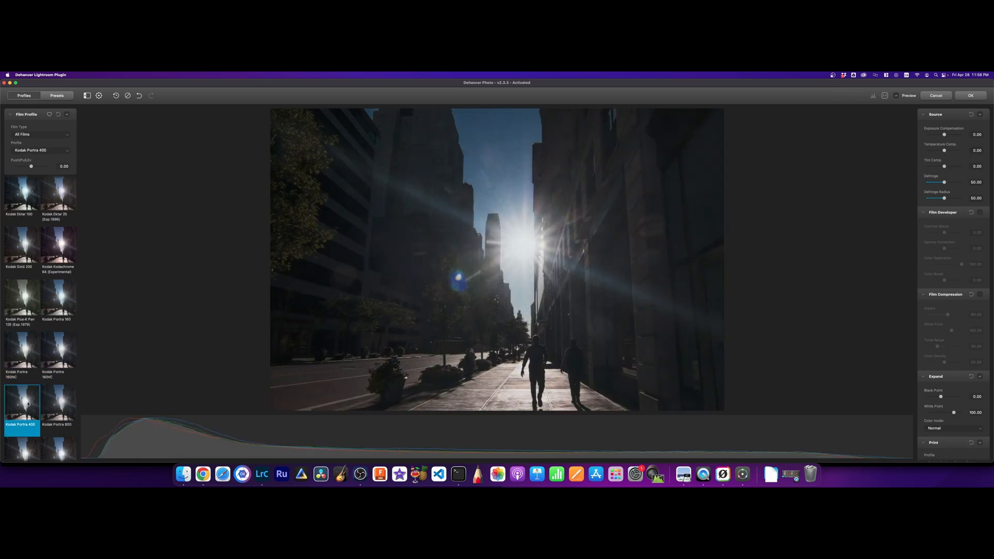
click(58, 405)
- Preview the Kodak Pro Image 100, Supra 100, Ultramax 400 and Vision3 200T film profiles on the street photo
scroll(30, 393, down, 1)
scroll(30, 392, down, 5)
click(23, 365)
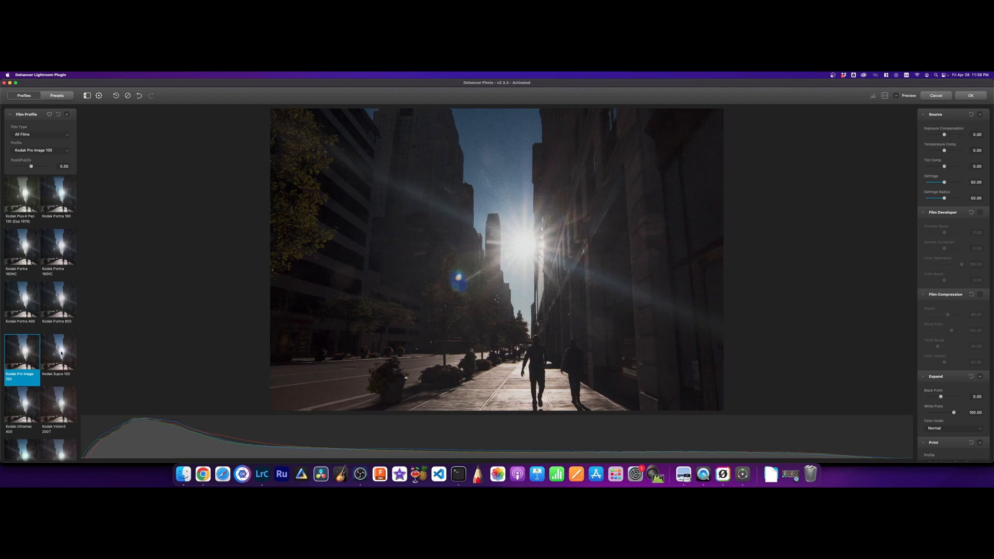
click(62, 363)
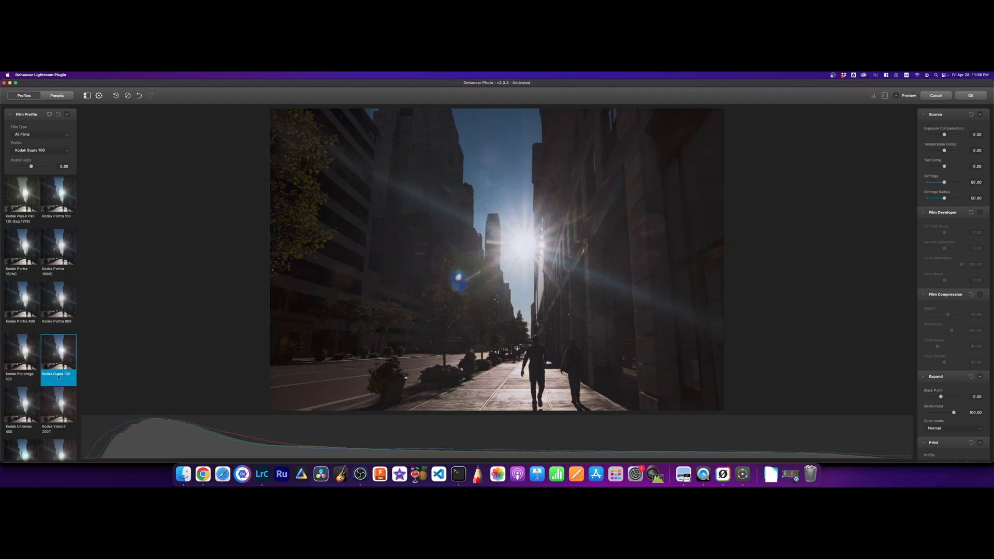
click(21, 406)
click(49, 409)
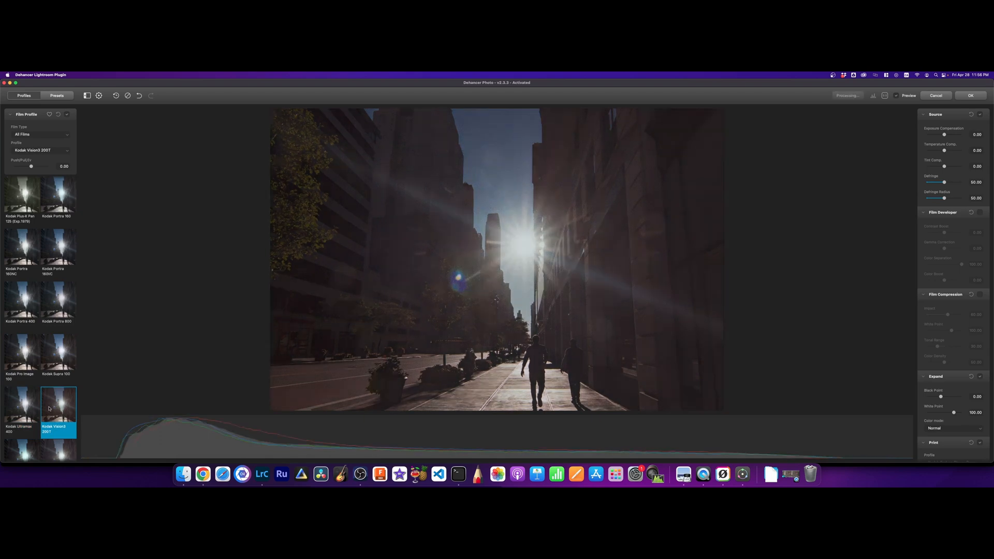
- Preview the Kodak Vision3 250D, 500T and 50D profiles and the Konica Centuria 100 DNP profile
scroll(50, 408, down, 3)
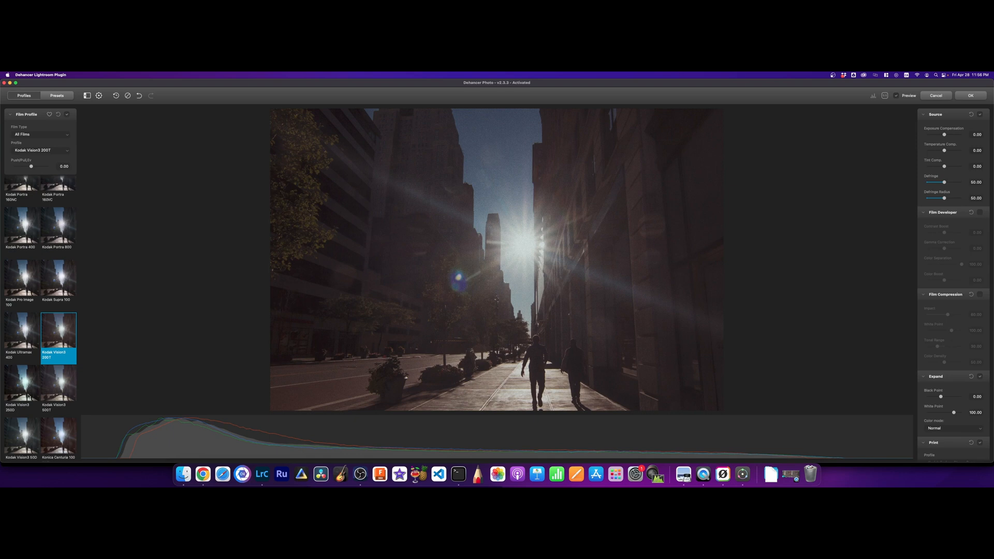
click(25, 391)
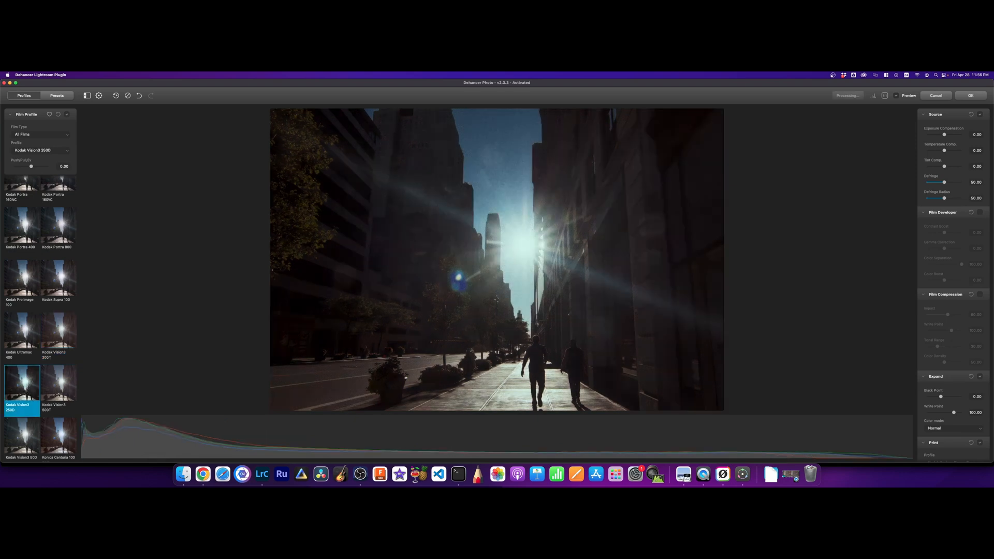
click(52, 397)
scroll(46, 397, down, 2)
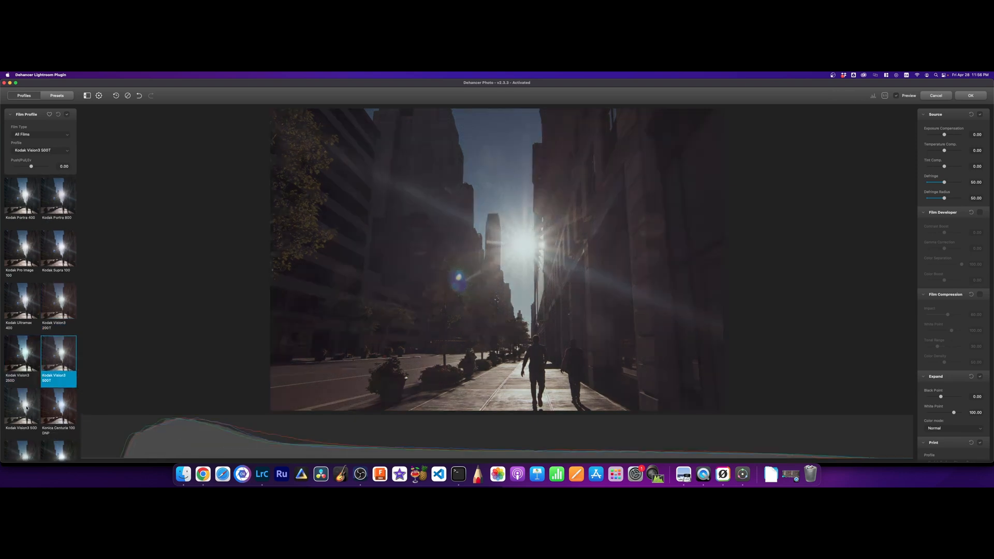
click(26, 402)
click(59, 411)
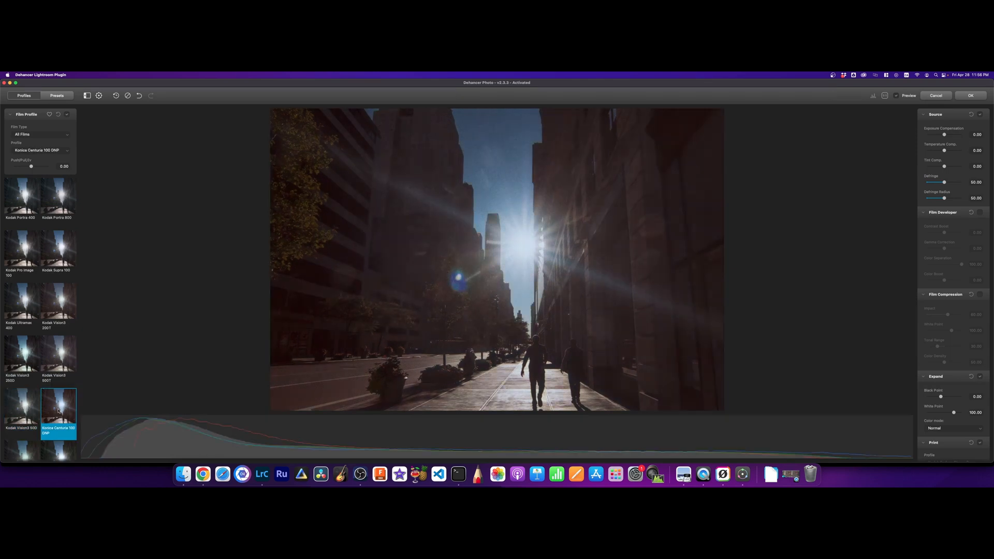
- Preview the Konica Impresa 50, Konica Minolta VX400 Super, Lomochrome Metropolis XR 100-400 and Lomochrome Purple XR 100-400 film profiles
scroll(59, 411, down, 5)
click(23, 392)
click(55, 392)
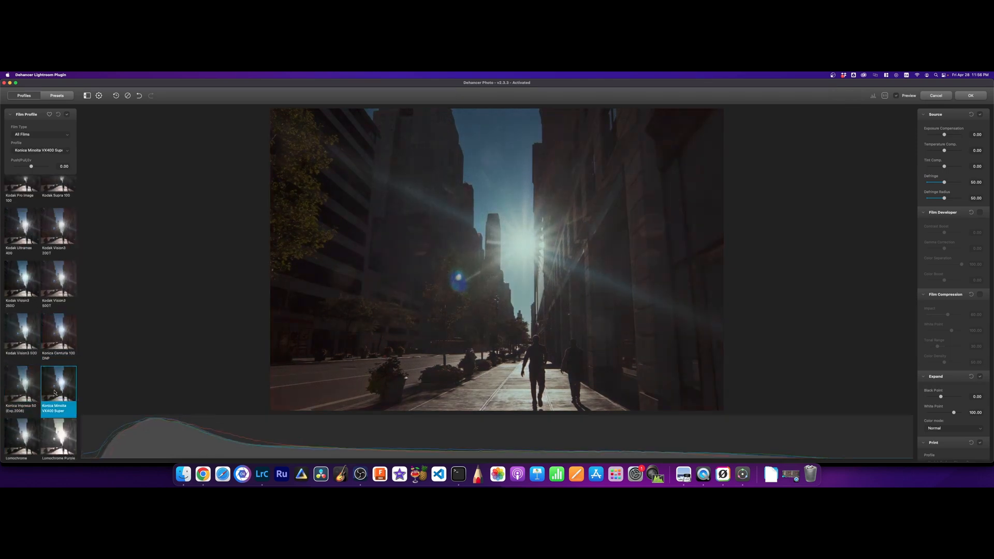
click(23, 430)
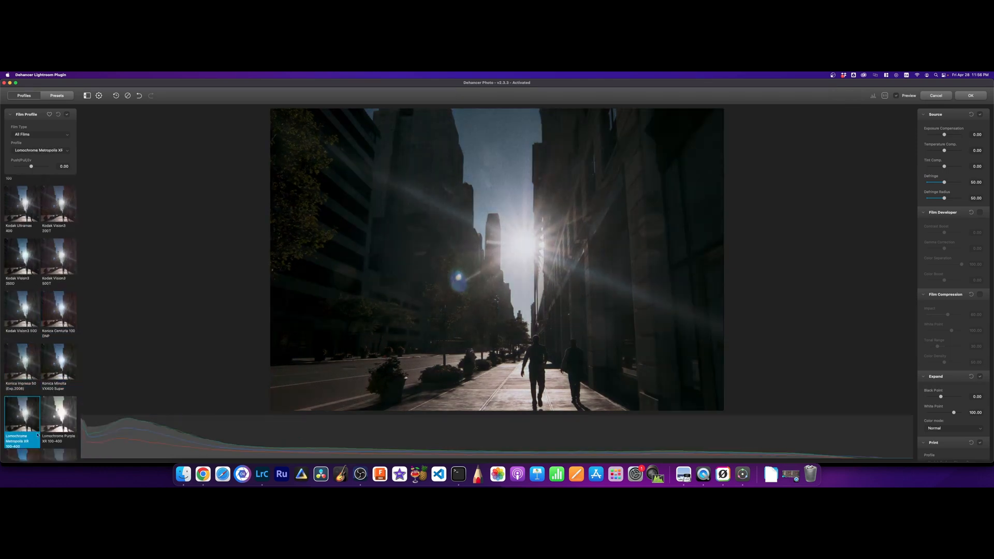
click(60, 421)
- Preview the ORWO Chrom UT21 Daylight and Polaroid Polachrome 35 mm film profiles
scroll(47, 419, down, 7)
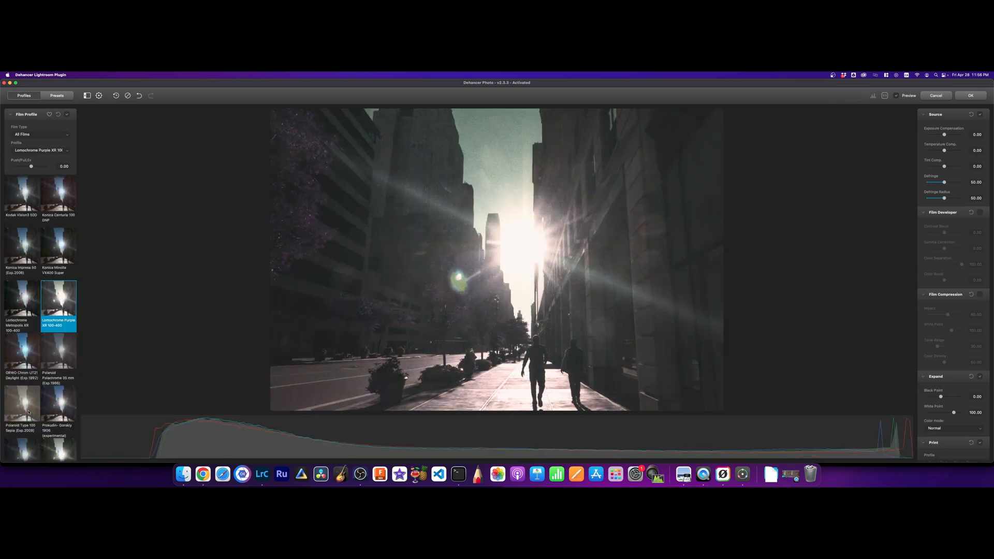
click(22, 353)
click(59, 352)
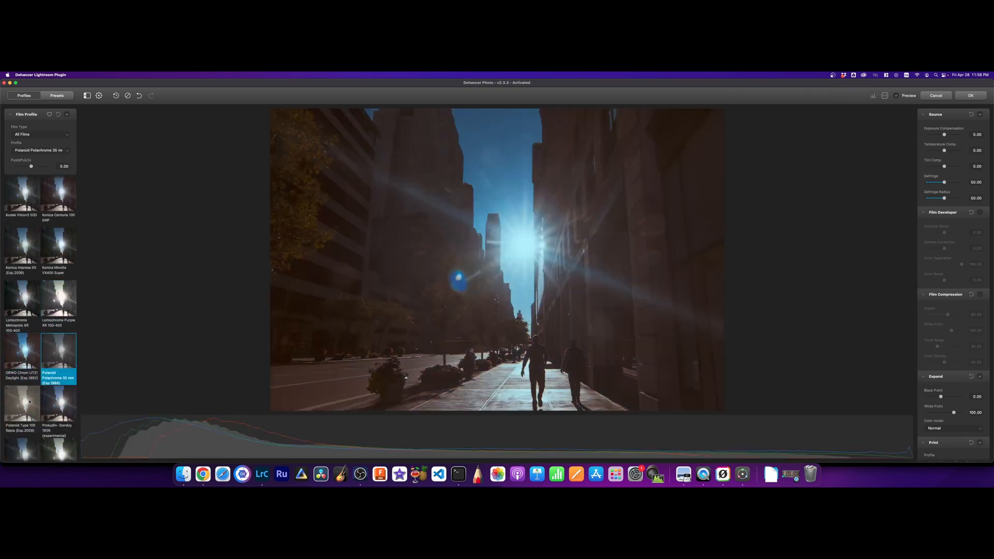
- Limit the film profile list to the Black & White film type
scroll(30, 402, up, 15)
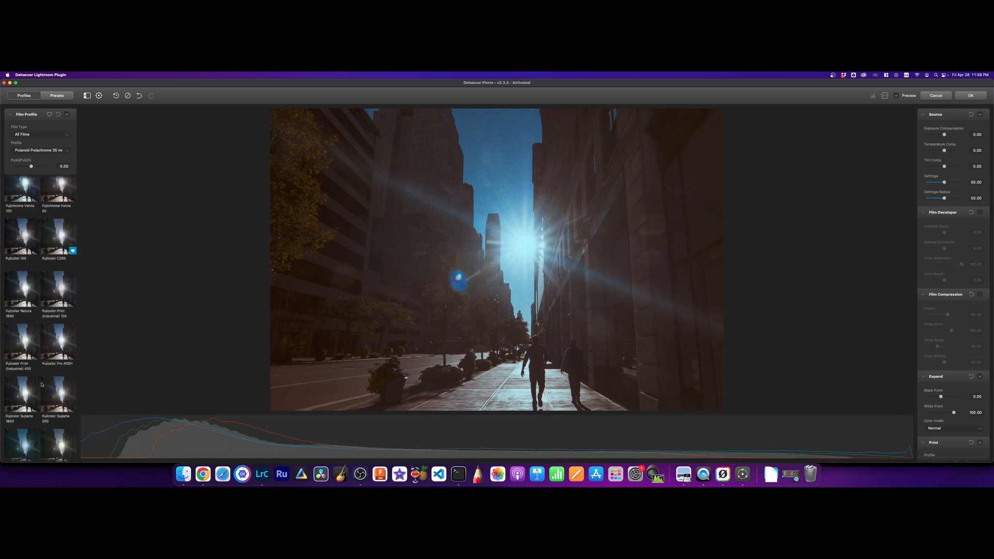
click(37, 135)
click(38, 156)
- Preview the Svema Type-42, Rollei Ortho 25, Kodak Eastman Double-X 5222 and Kodak Plus-X Pan 125 black-and-white profiles
click(57, 361)
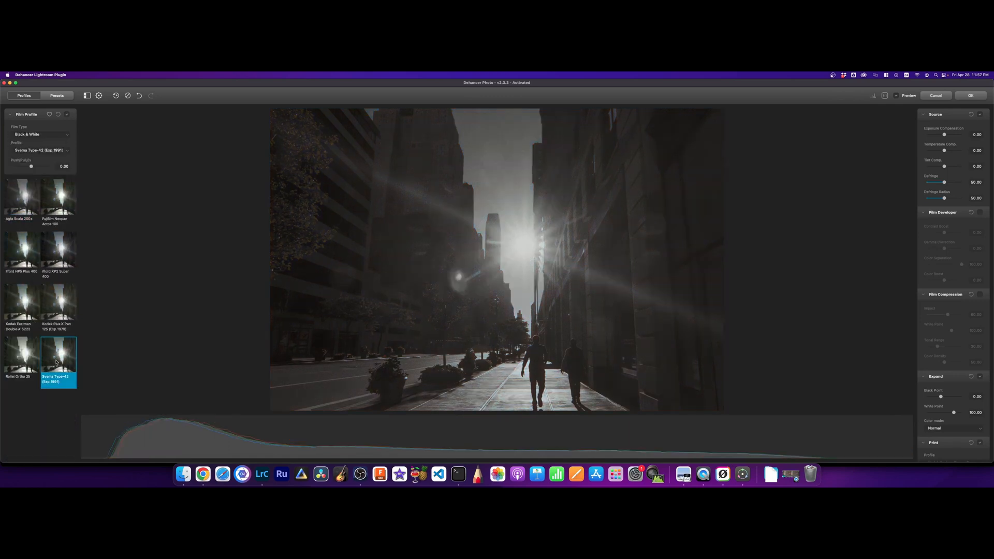
click(22, 356)
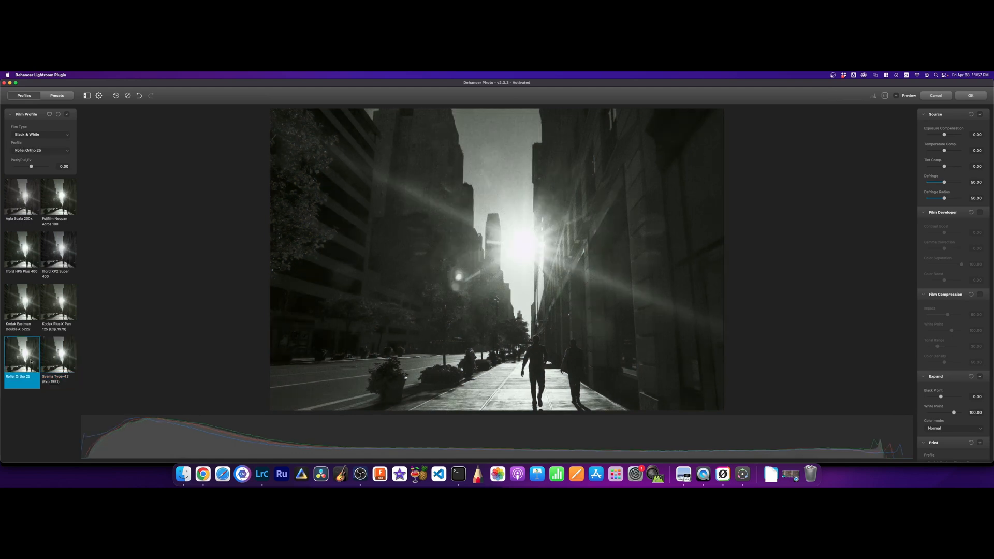
click(21, 305)
click(58, 305)
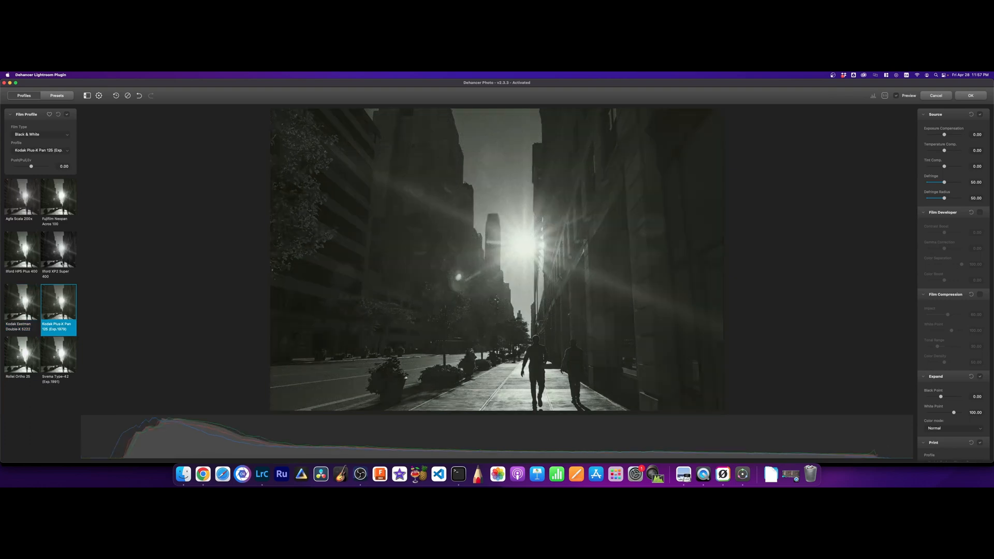
- Compare the Ilford XP2 Super 400, Ilford HP5 Plus 400 and Agfa Scala 200x profiles, and apply Fujifilm Neopan Acros 100 to the street photo
click(60, 255)
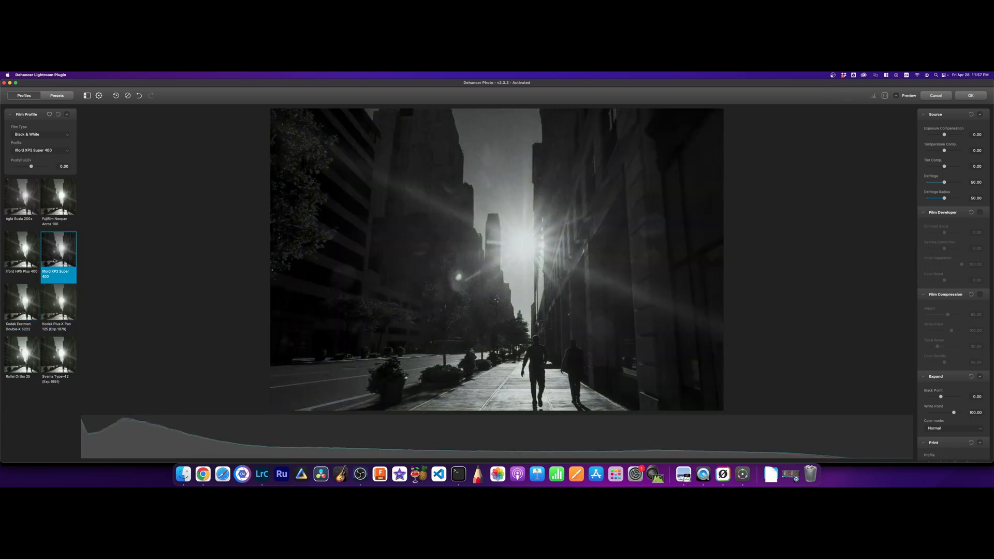
click(32, 259)
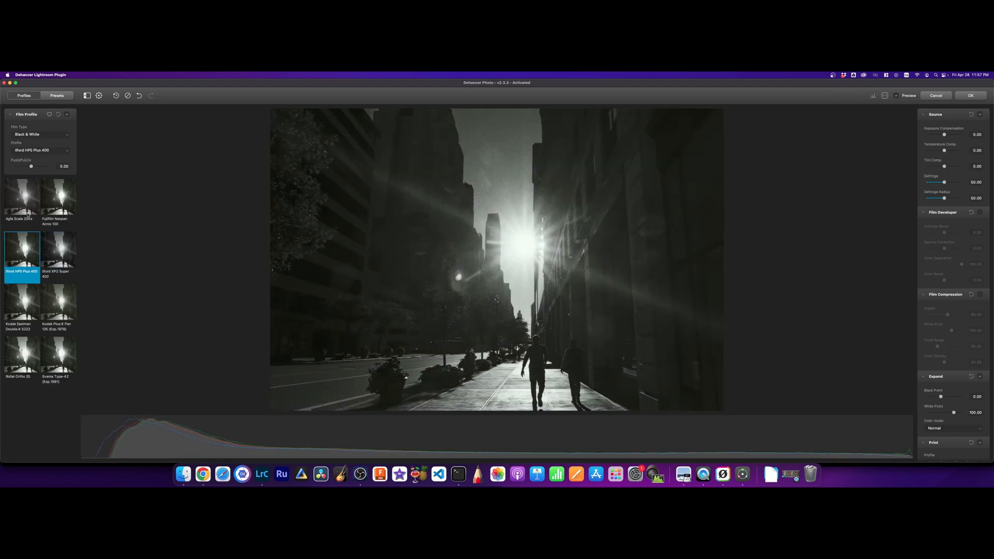
click(30, 215)
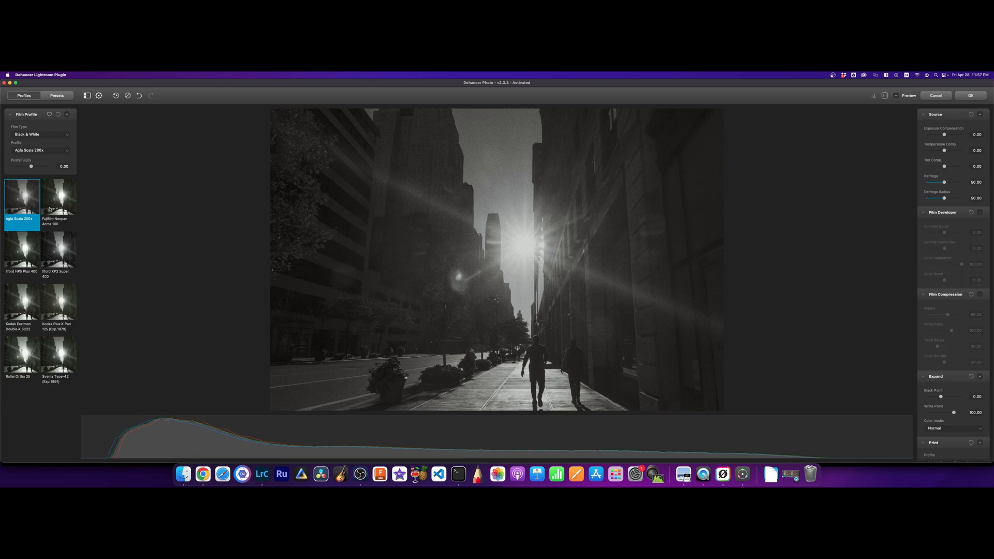
click(51, 209)
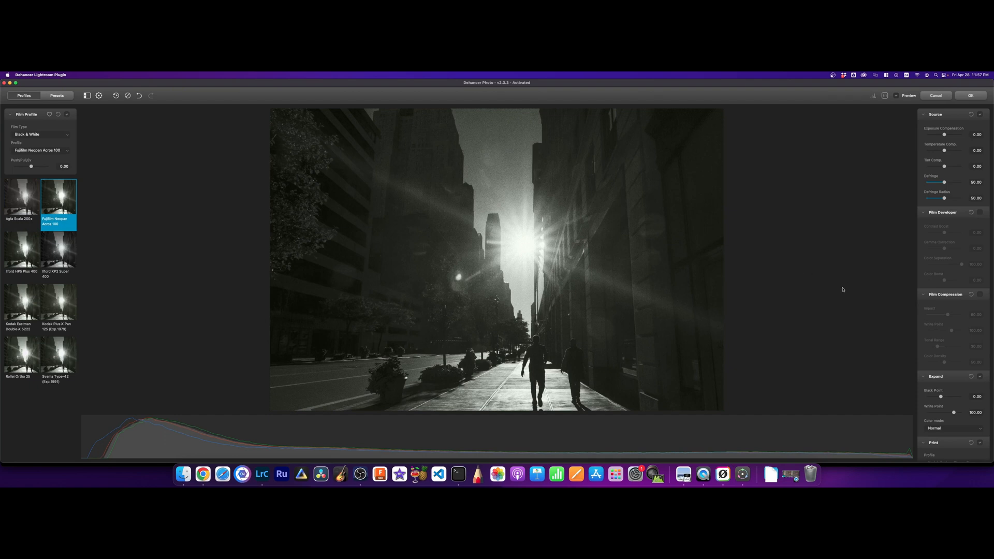
click(970, 97)
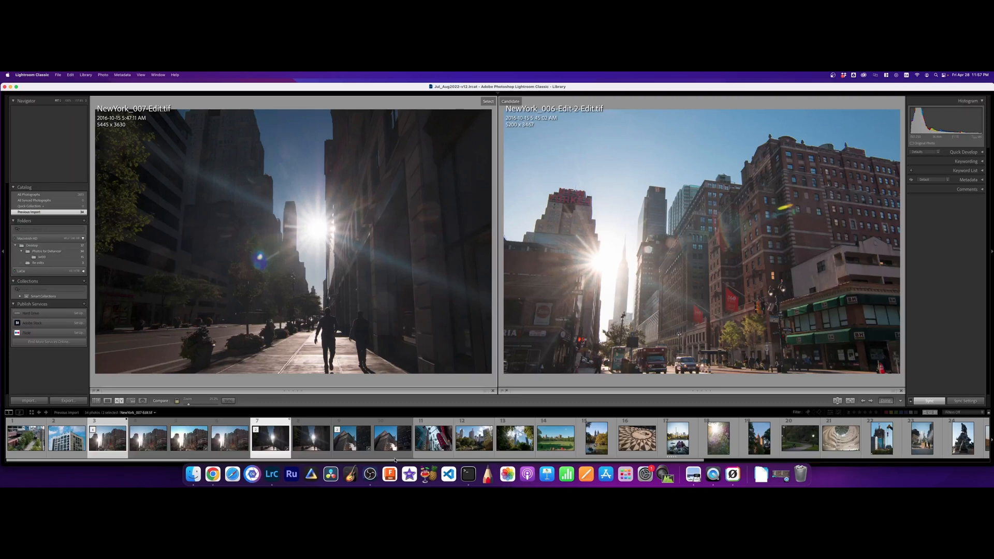
- From Lightroom Classic, open NewYork_014.jpeg in the Dehancer Lightroom Plugin as a copy with Lightroom adjustments
click(448, 445)
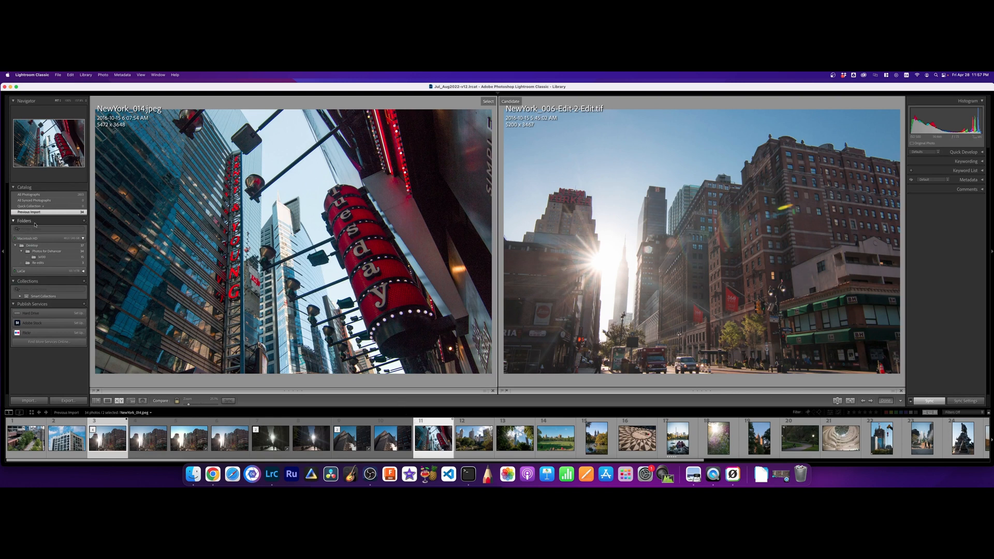
right_click(428, 430)
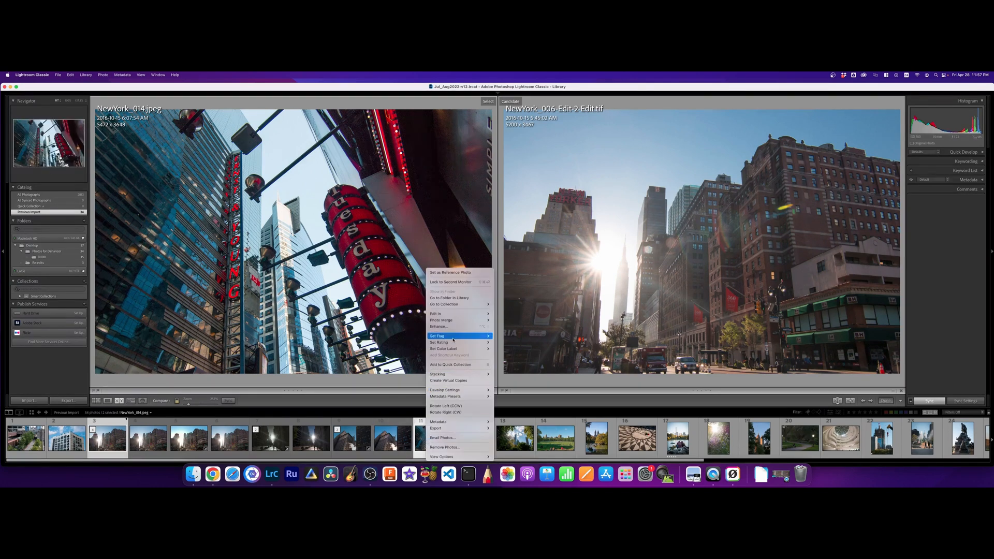
mouse_move(466, 313)
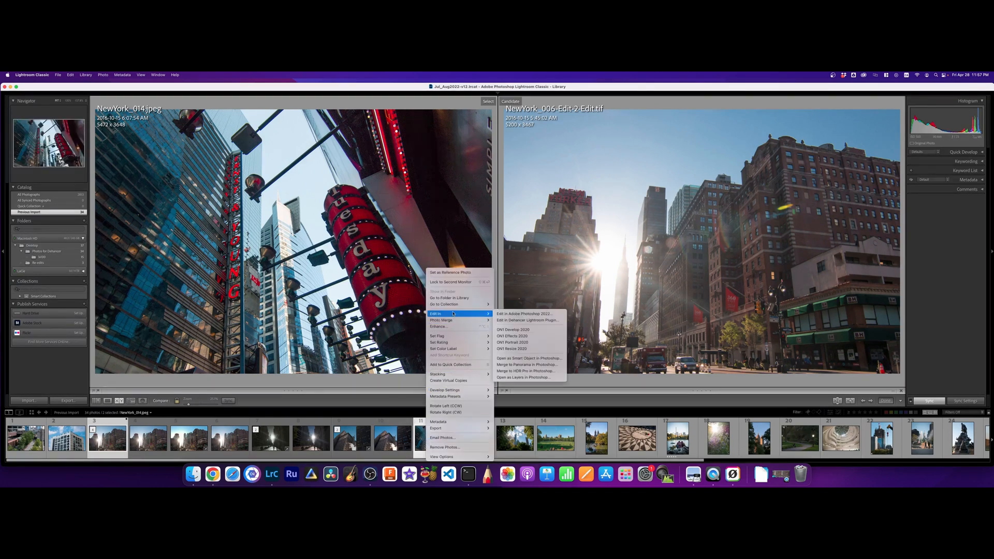
click(502, 320)
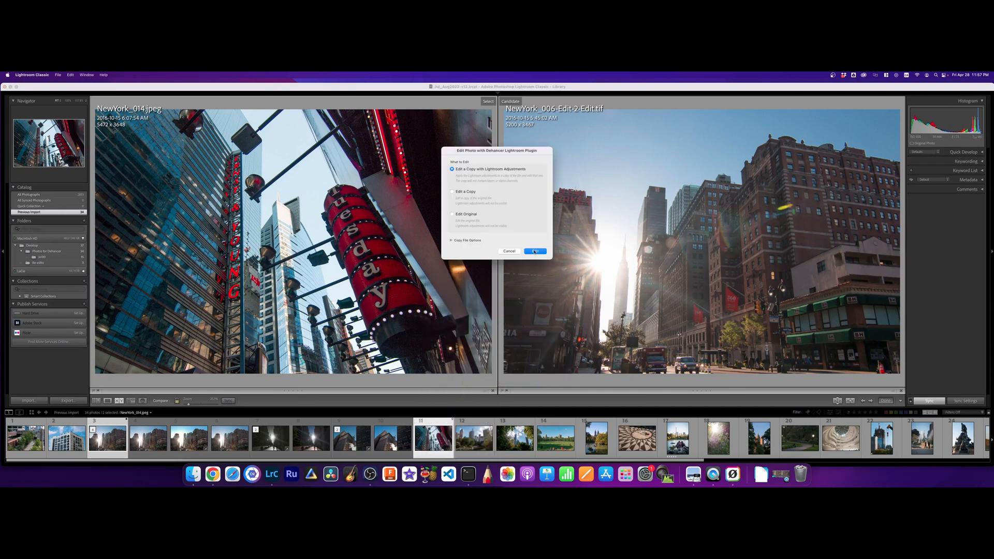
click(535, 252)
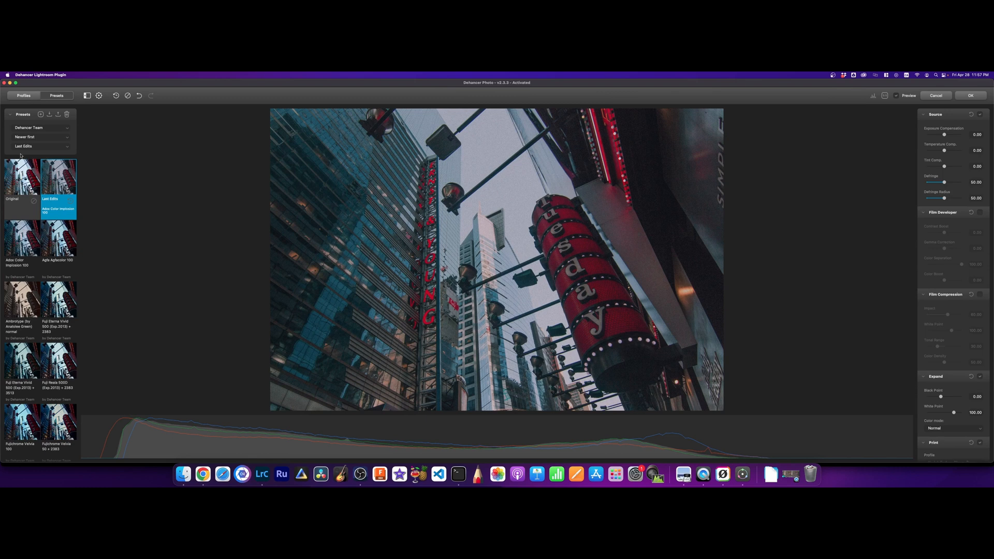
- Show the film profiles for the new photo, limited to the Color Negative film type
click(25, 96)
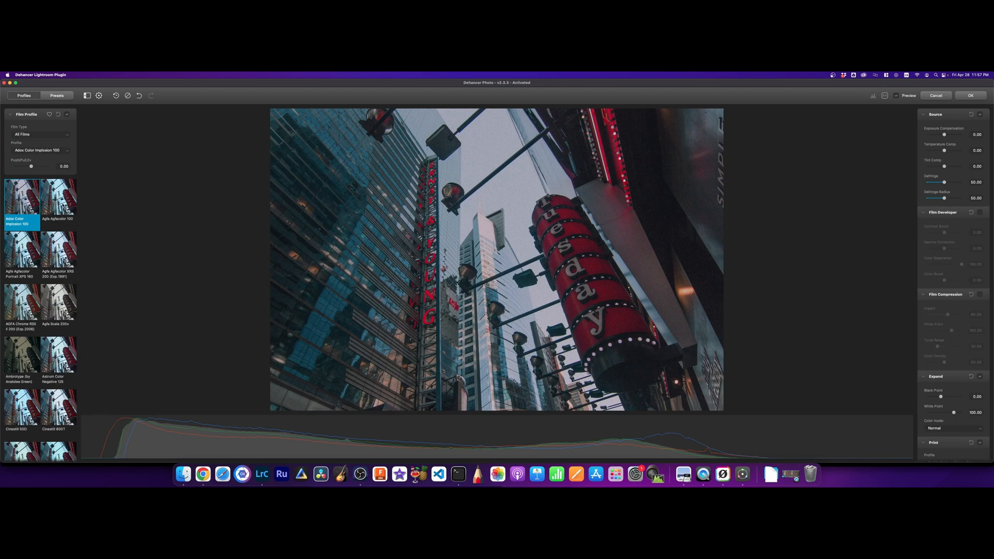
click(41, 134)
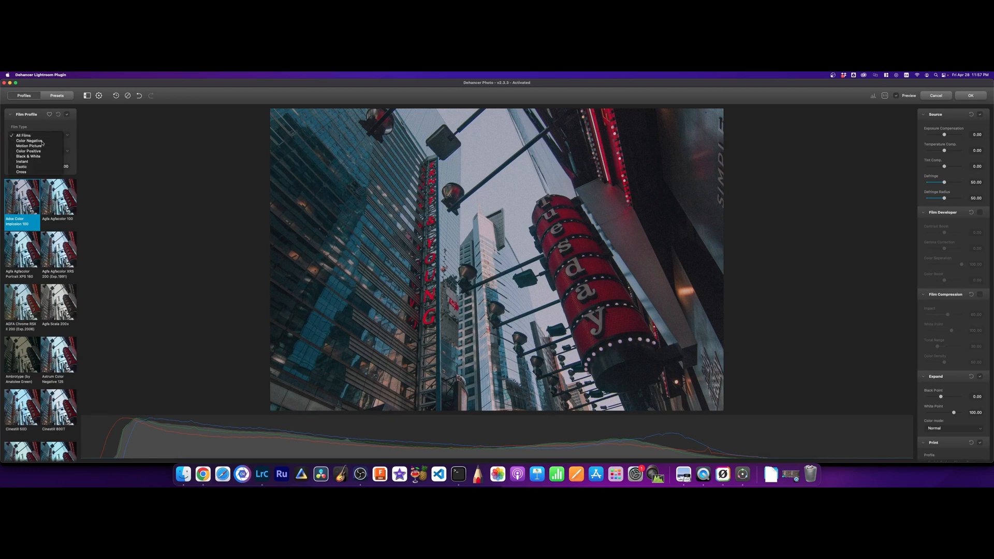
click(31, 142)
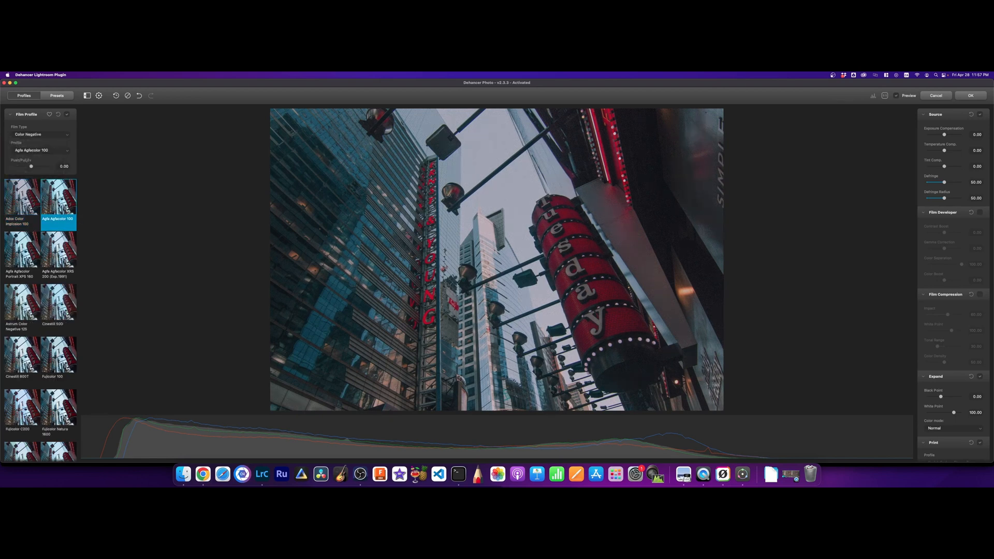
- Preview the Agfa Agfacolor 100, Agfacolor Portrait XPS 160, Agfacolor XRS 200 and Cinestill 50D profiles on the red sign photo
click(58, 218)
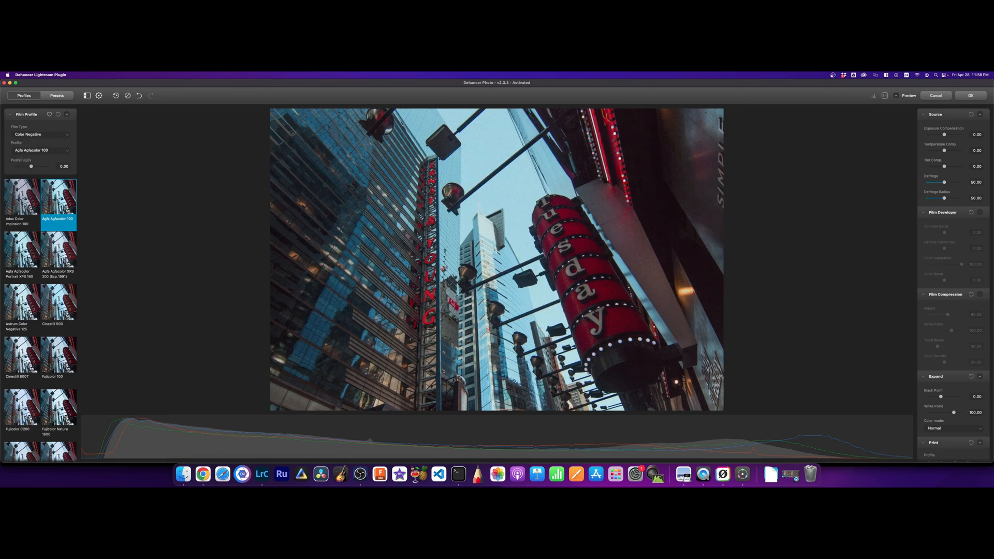
click(37, 239)
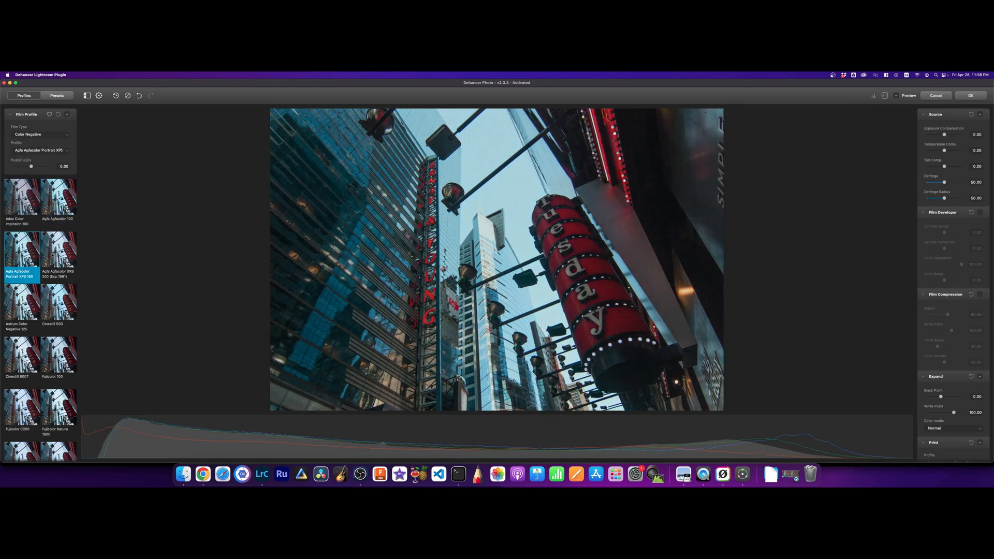
click(52, 255)
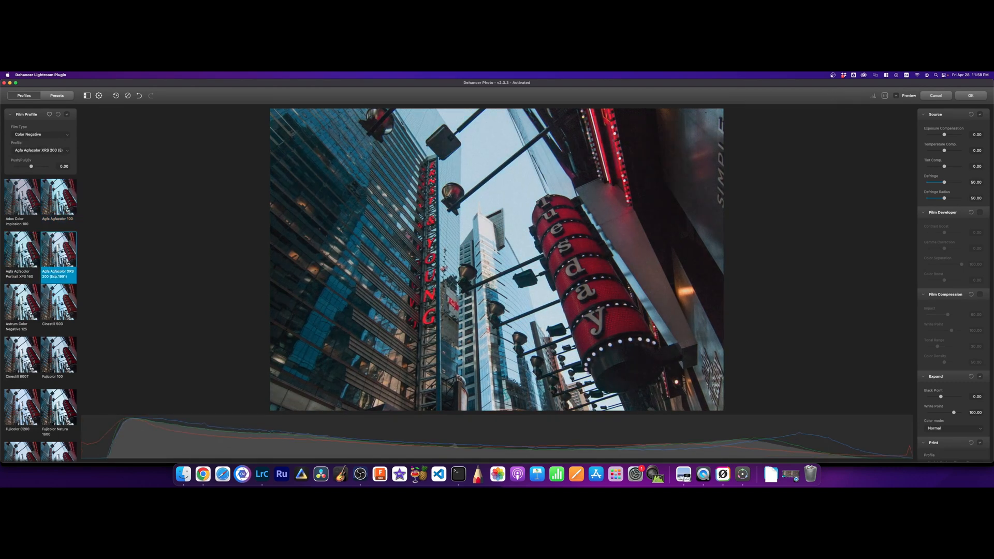
click(59, 305)
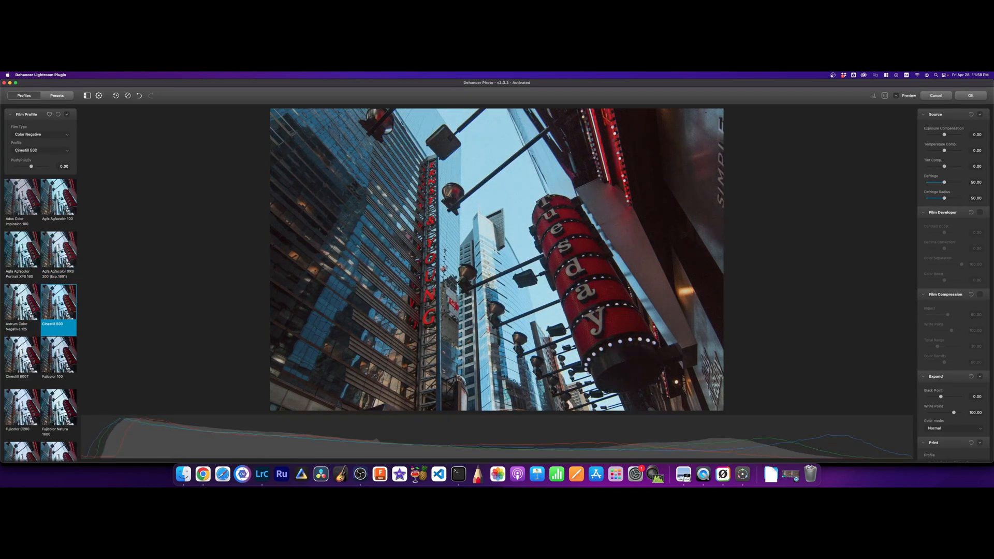
- Preview the Cinestill 800T, Fujicolor C200, Fujicolor Natura 1600 and Fujicolor Print (Industrial) 100 film profiles
click(58, 356)
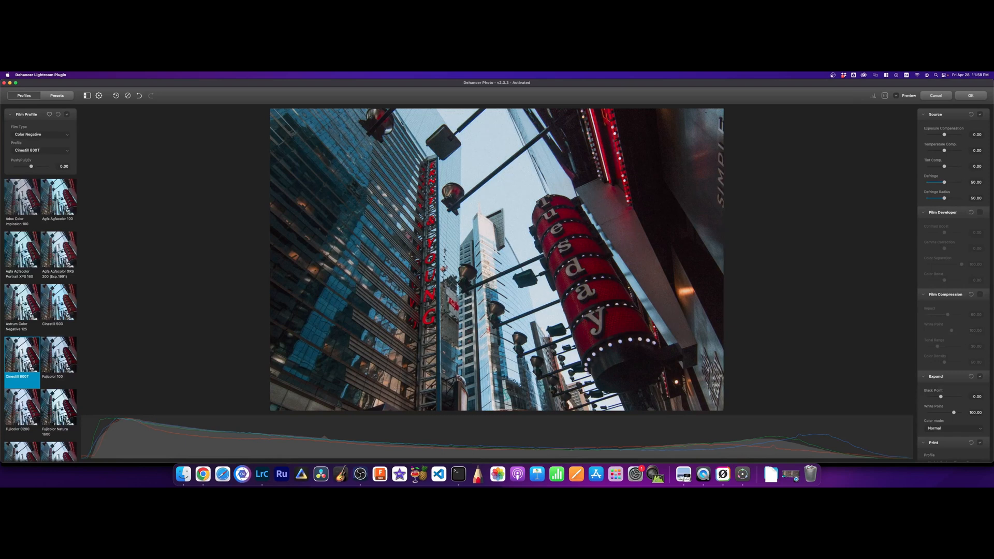
scroll(40, 319, down, 3)
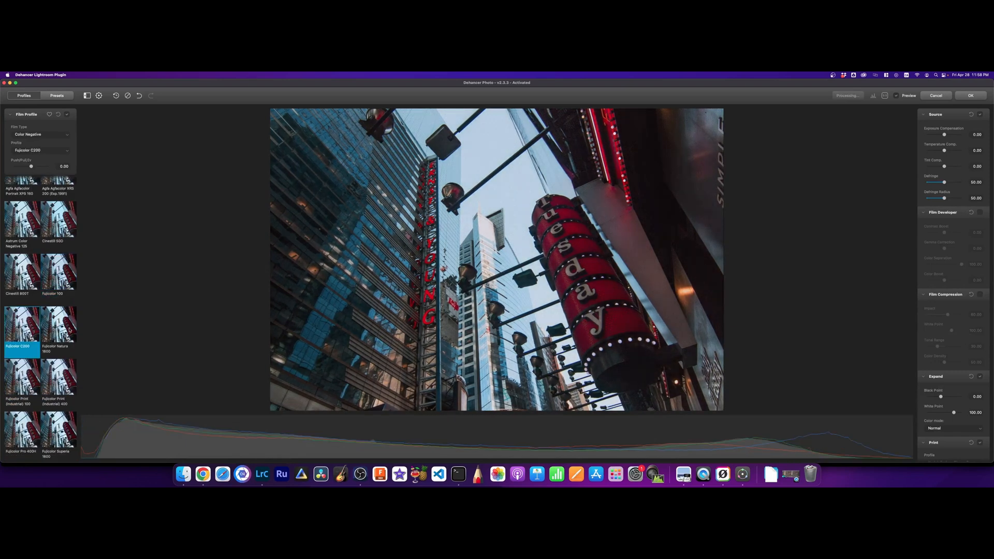
click(62, 345)
click(30, 384)
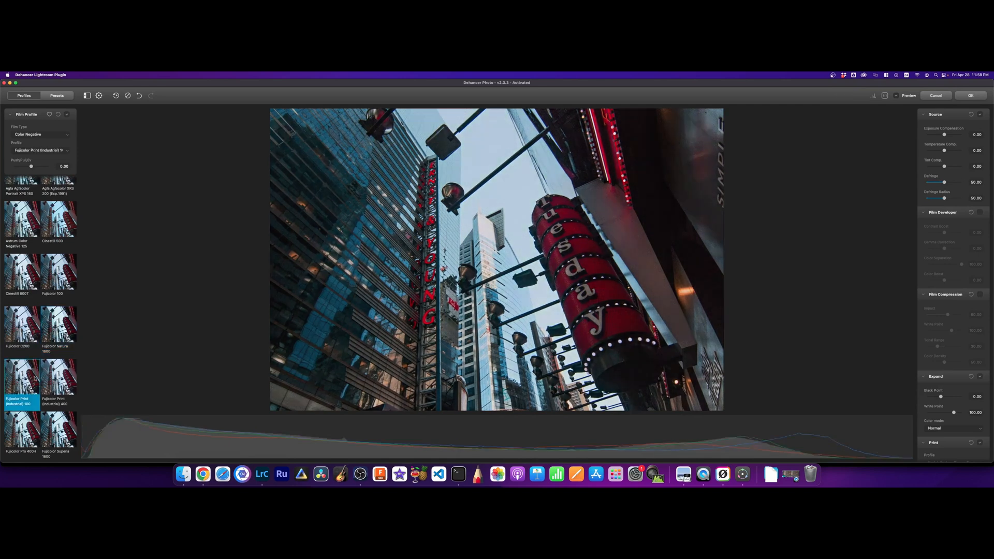
- Preview the Fujicolor Print (Industrial) 400, Fujicolor Pro 400H, Fujicolor Superia 1600 and Fujicolor Superia 200 profiles on the red sign photo
click(58, 378)
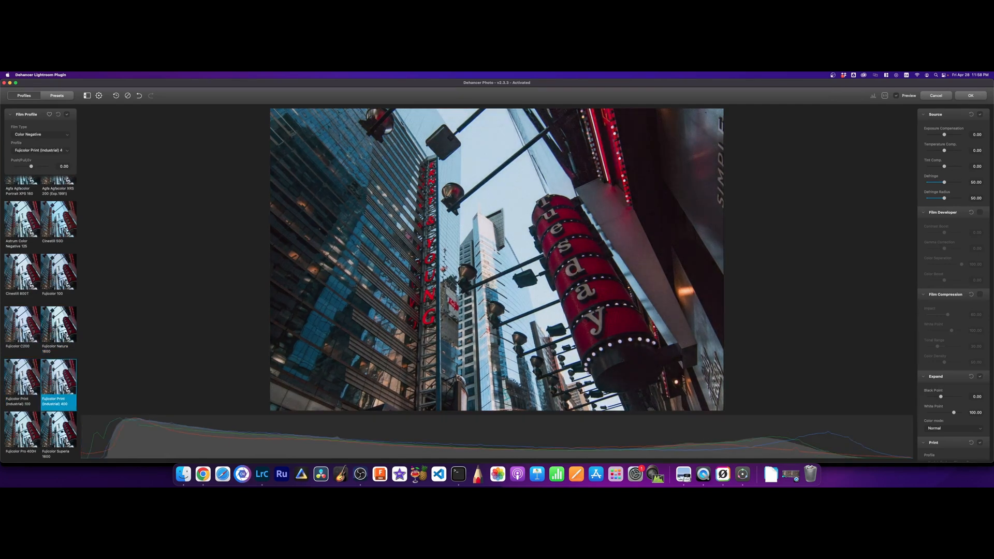
scroll(37, 390, down, 1)
click(30, 404)
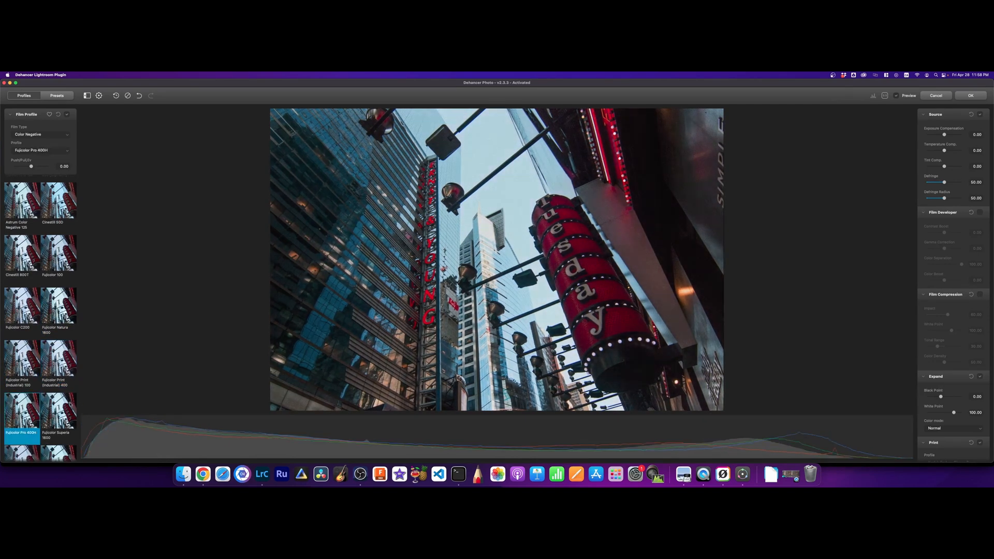
click(58, 411)
scroll(41, 363, down, 4)
scroll(31, 373, down, 2)
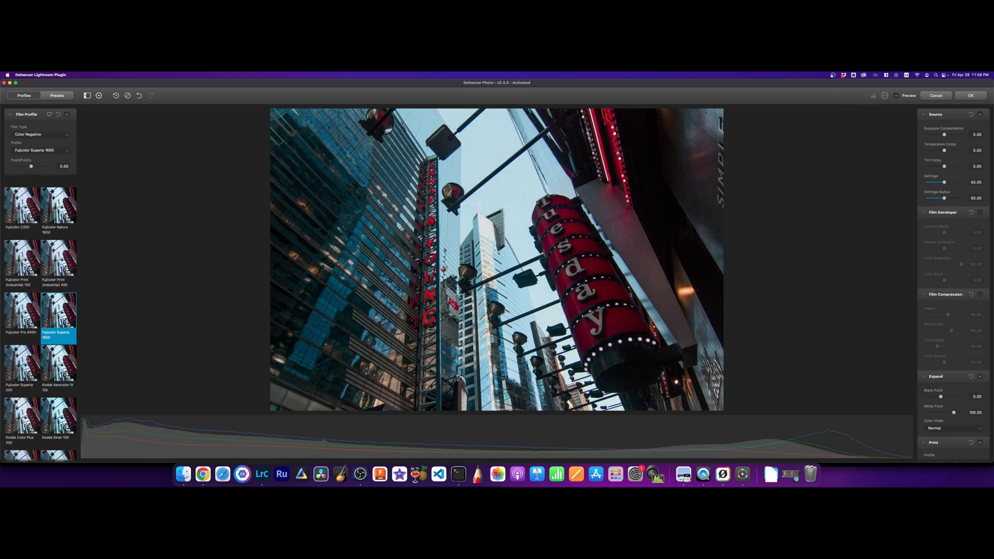
click(30, 361)
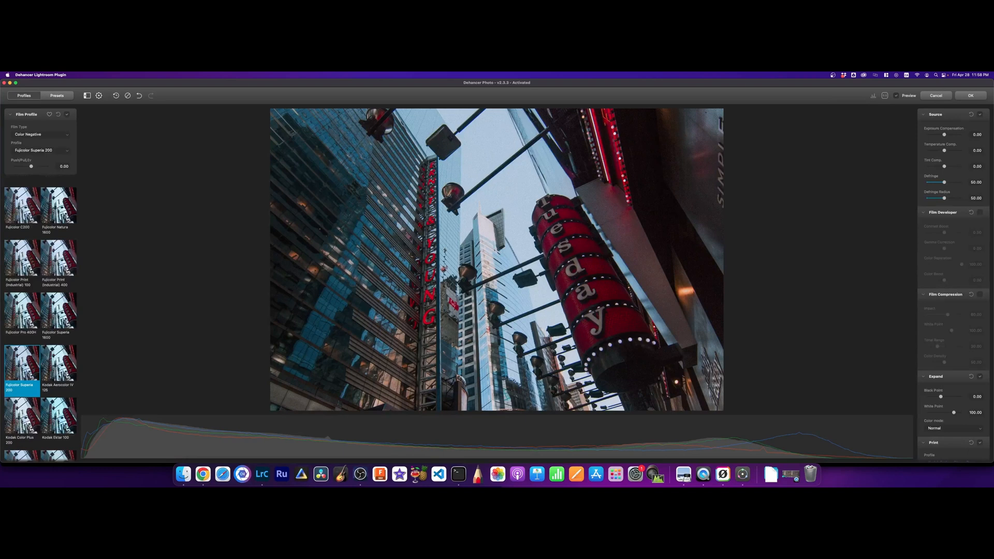
- Preview the Kodak Aerocolor IV 125, Color Plus 200, Ektar 100, Ektar 25 and Gold 200 film profiles
click(59, 362)
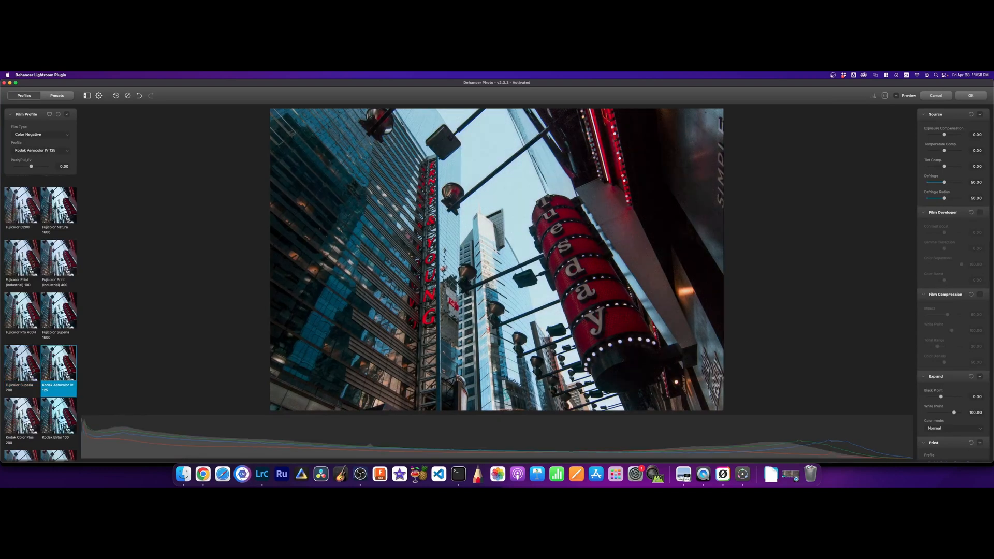
scroll(23, 392, down, 8)
click(22, 265)
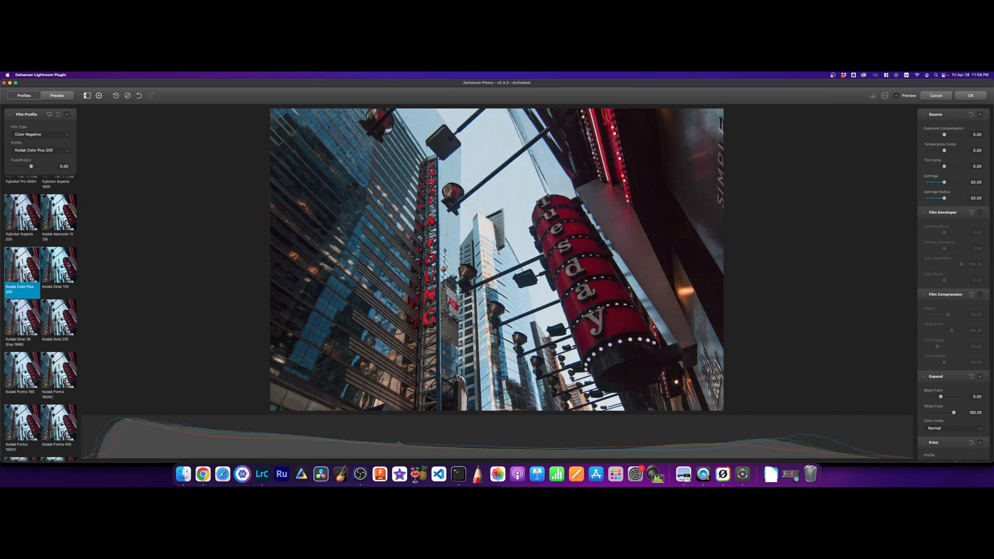
click(68, 265)
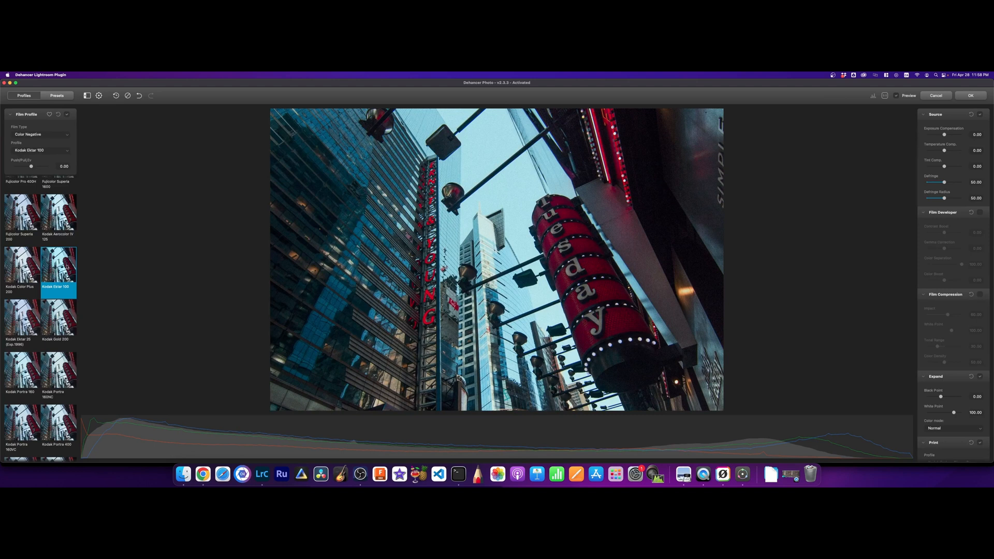
click(31, 319)
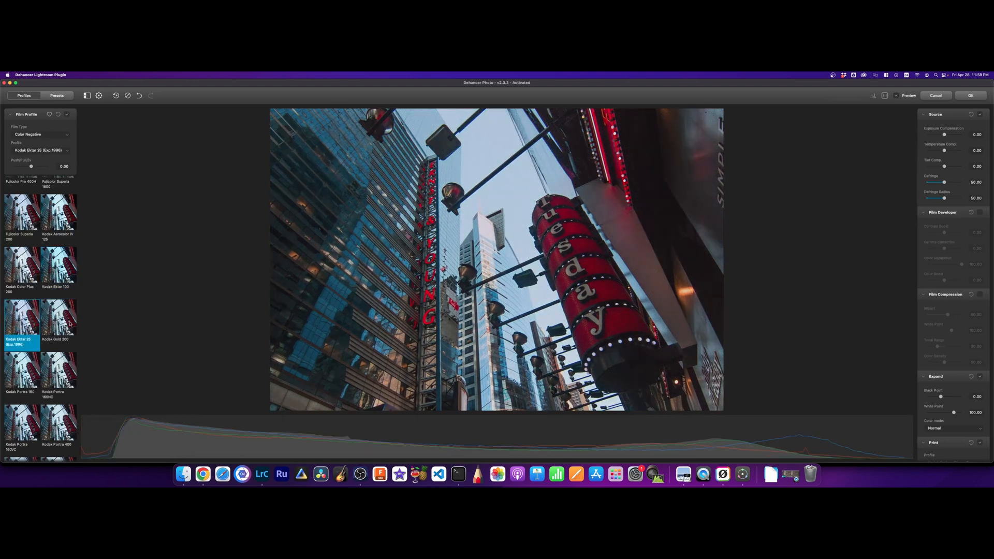
click(69, 325)
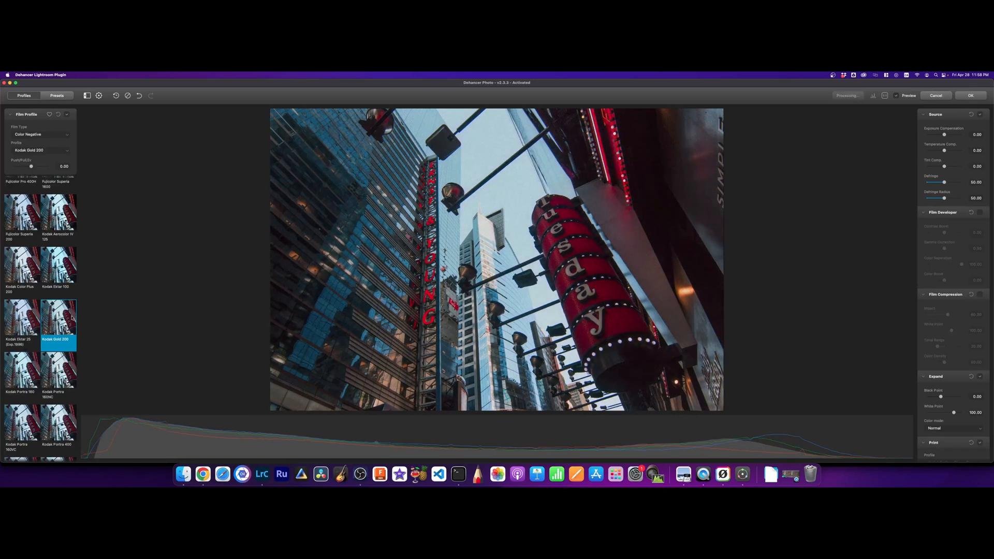
- Preview each Kodak Portra film profile in turn, from Portra 160 through Portra 800
click(23, 369)
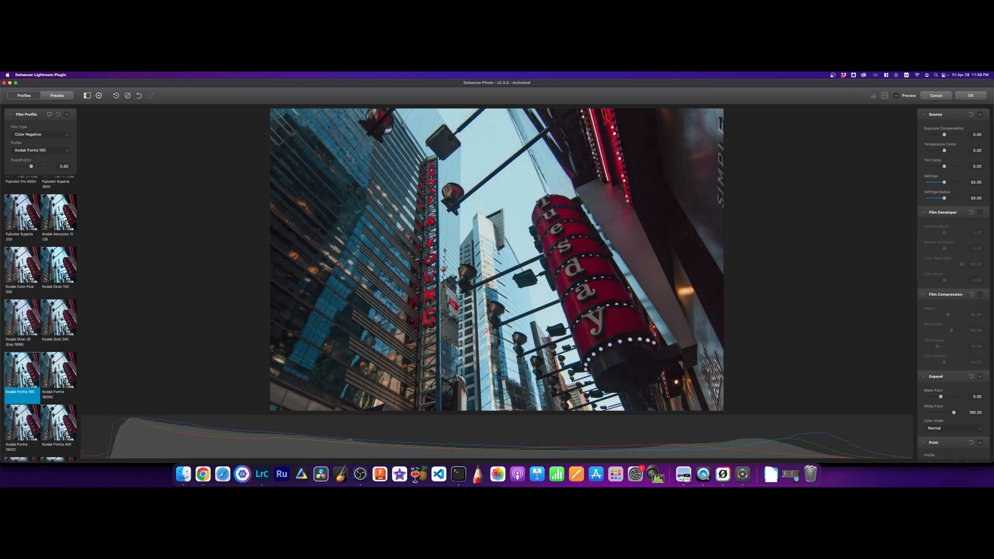
click(58, 370)
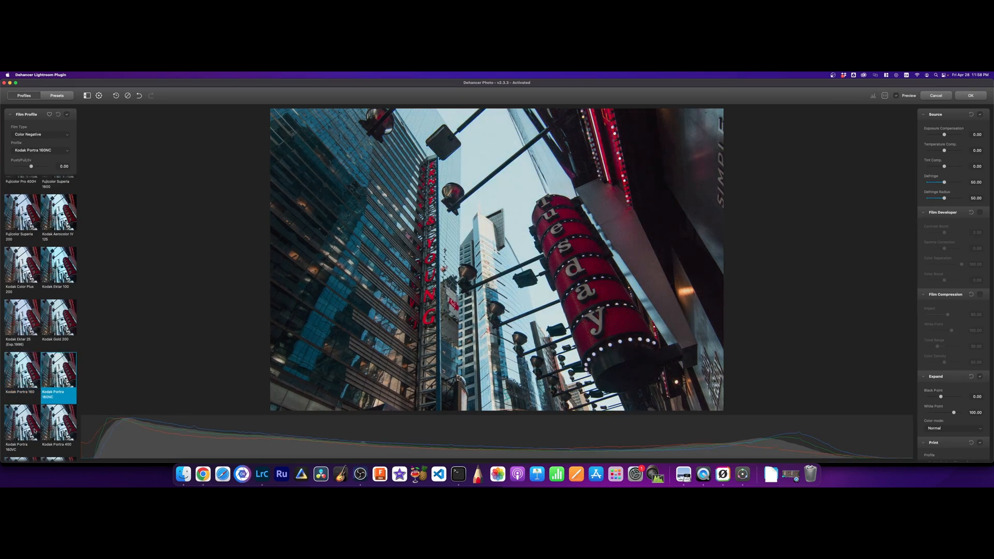
click(22, 424)
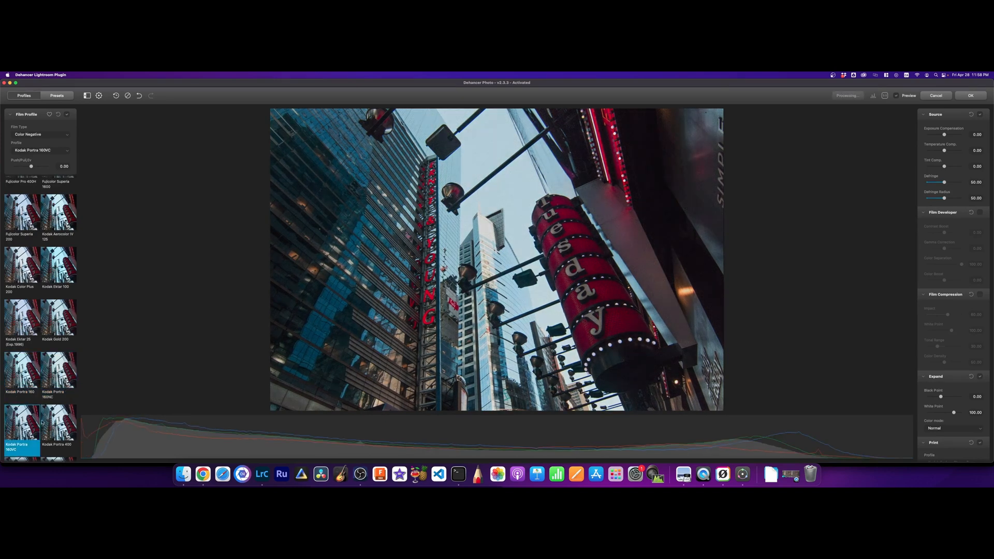
click(58, 425)
scroll(42, 363, down, 3)
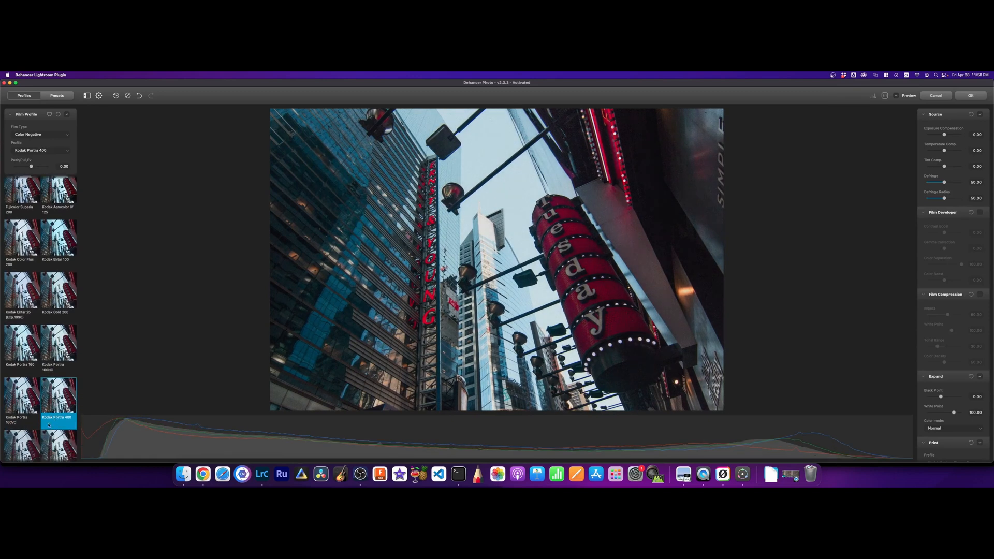
click(22, 388)
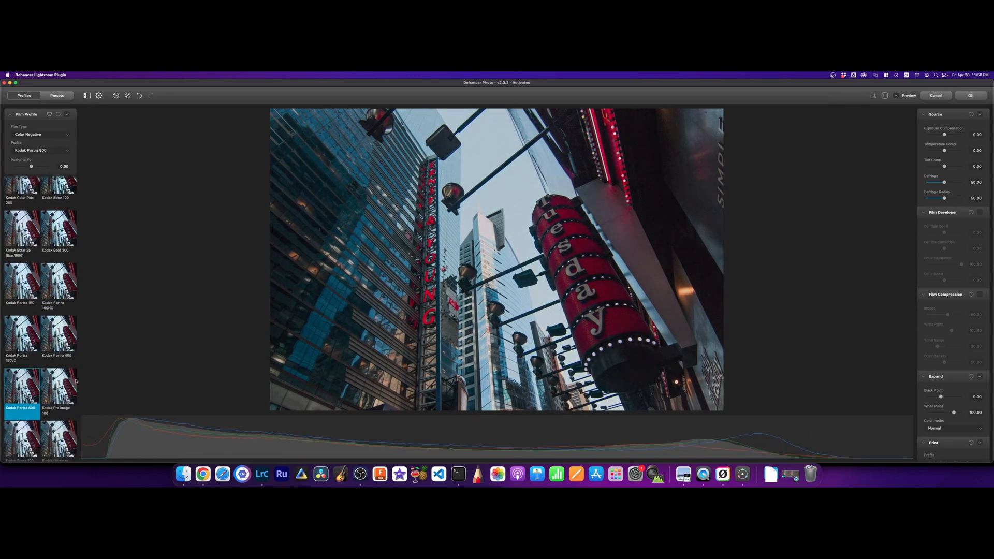
- Preview the Kodak Pro Image 100 and Kodak Supra 100 film profiles
click(59, 386)
scroll(40, 316, down, 3)
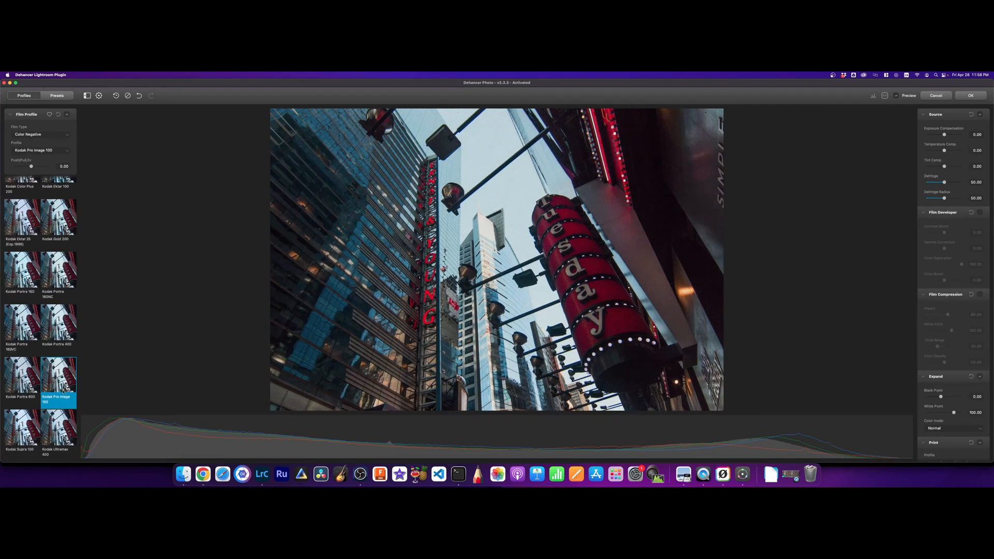
click(31, 350)
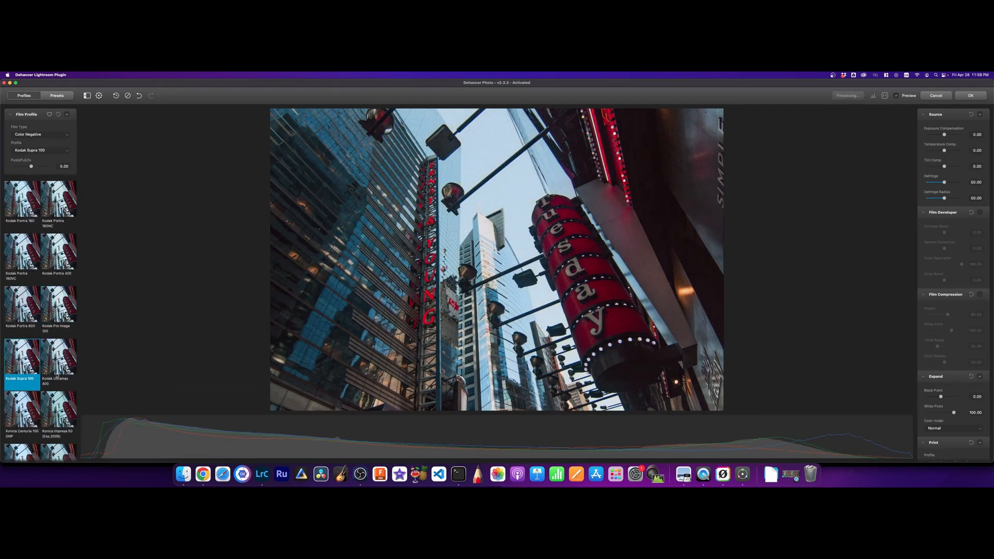
- Try the Konica Centuria 100 DNP, Konica Impresa 50 and Konica Minolta VX400 Super profiles, then select Rollei CN200 for the photo
click(33, 414)
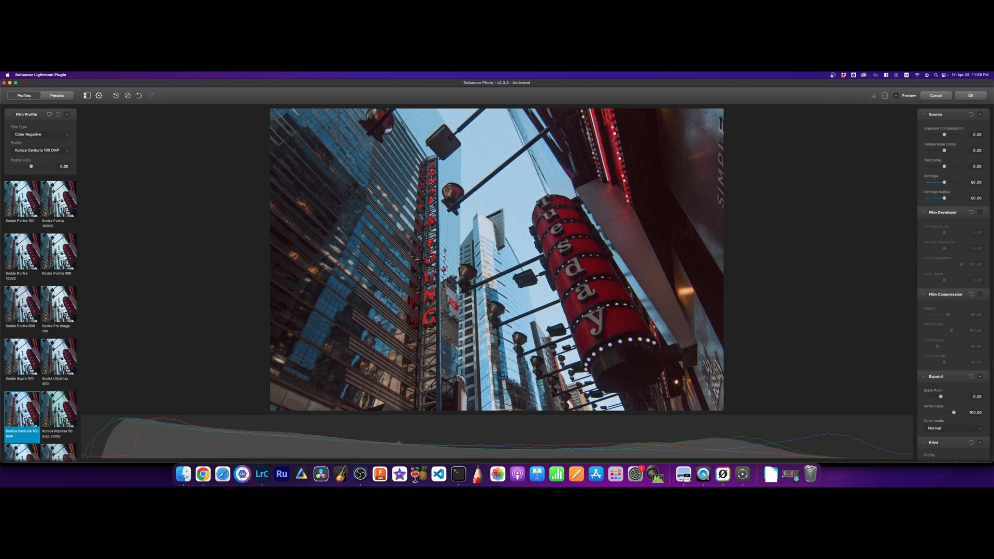
click(59, 409)
scroll(40, 362, down, 2)
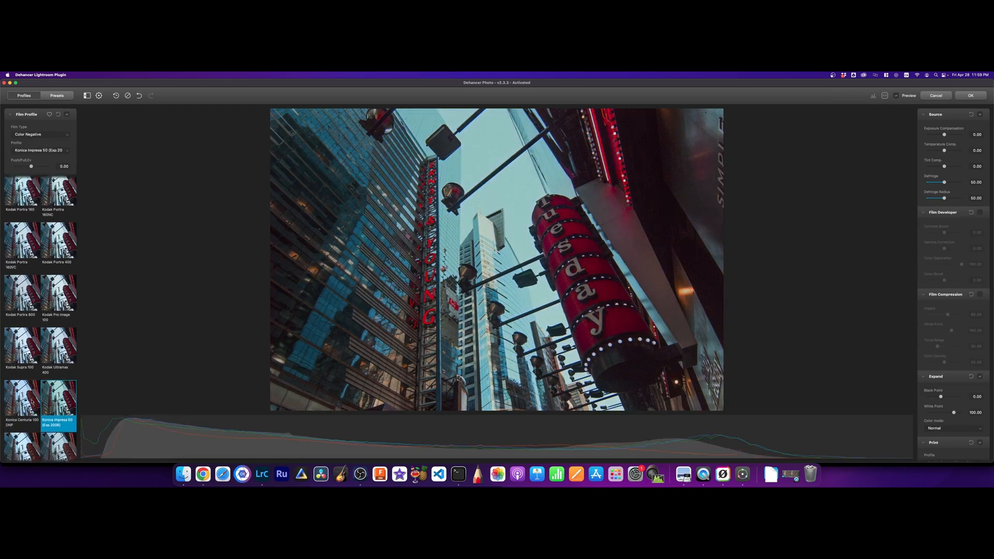
scroll(41, 319, down, 1)
click(21, 424)
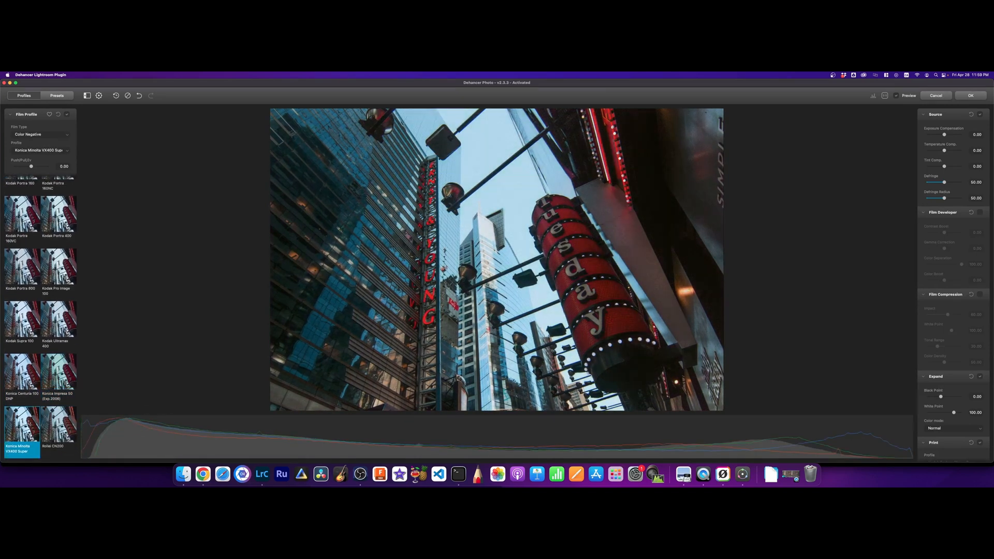
click(58, 424)
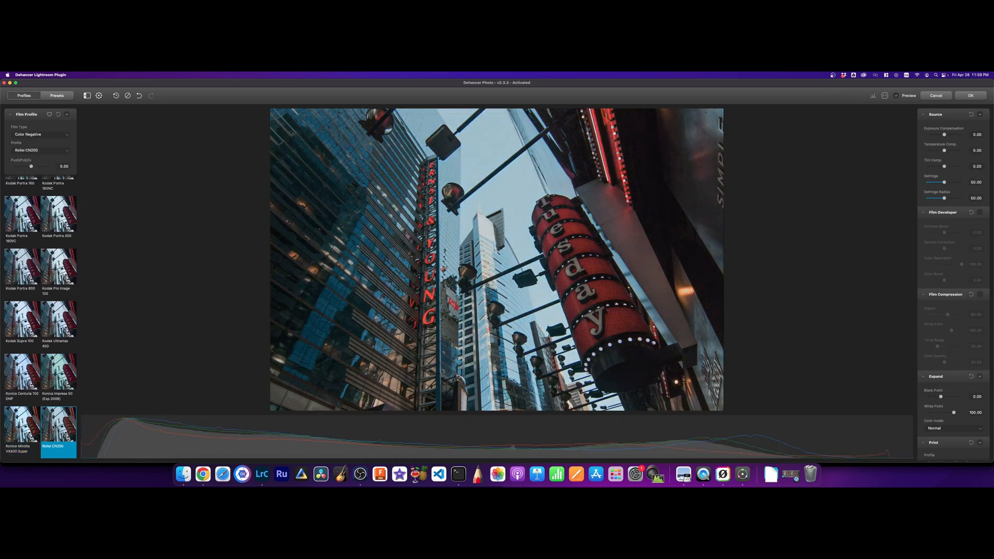
- Inspect the Rollei CN200 look up close on the Tuesday sign and save the edited photo back to Lightroom Classic
click(563, 226)
drag(653, 248, 590, 354)
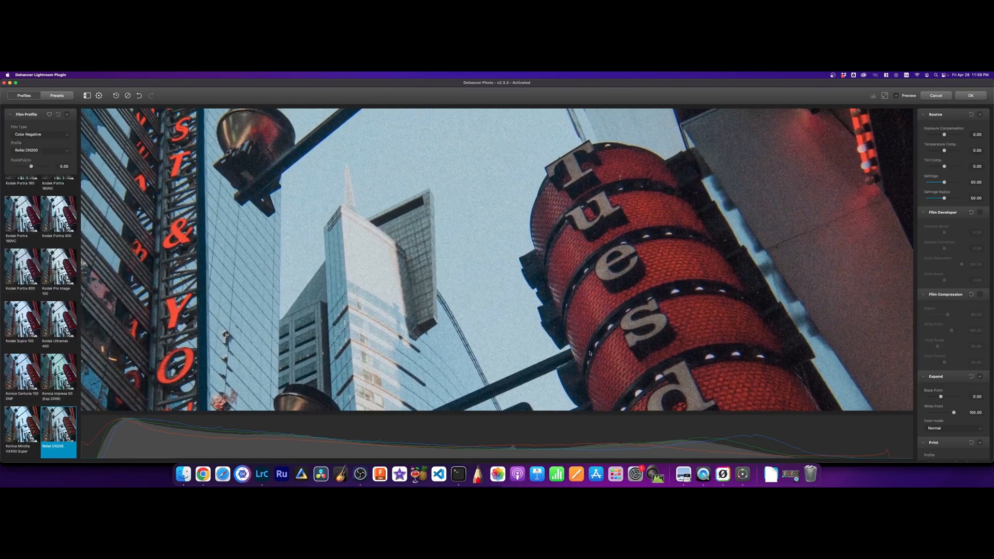
click(572, 281)
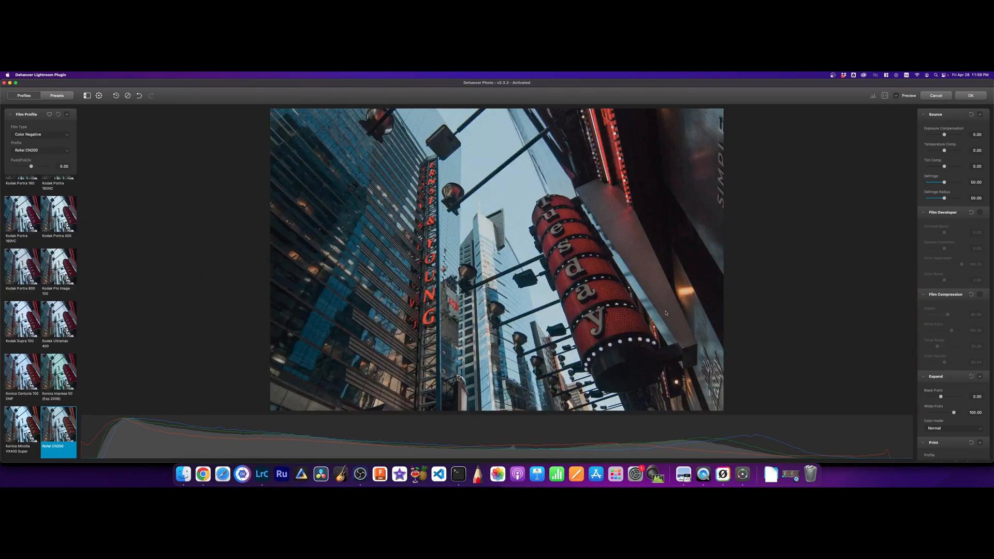
click(971, 96)
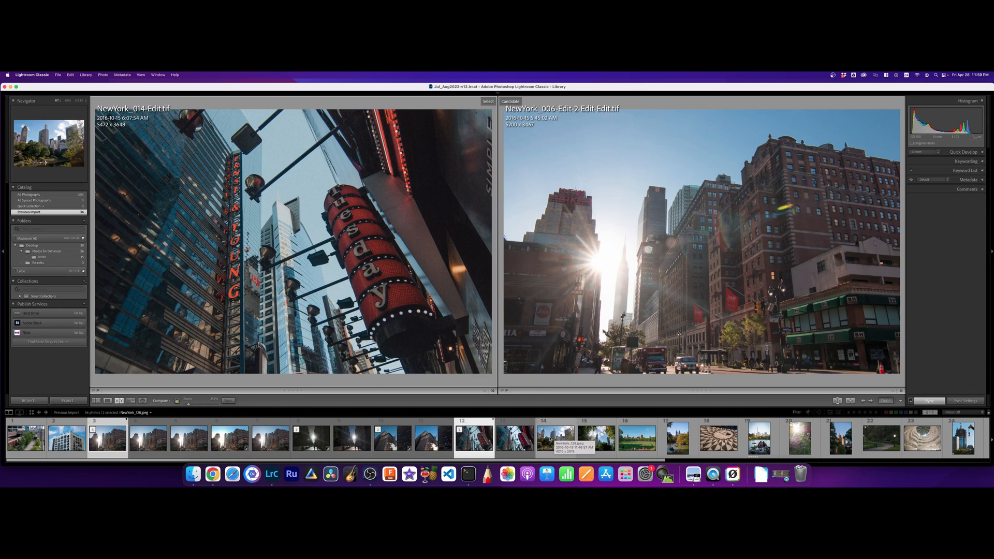
- Open NewYork_128.jpeg from Lightroom Classic in the Dehancer Lightroom Plugin as a copy with Lightroom adjustments
click(552, 440)
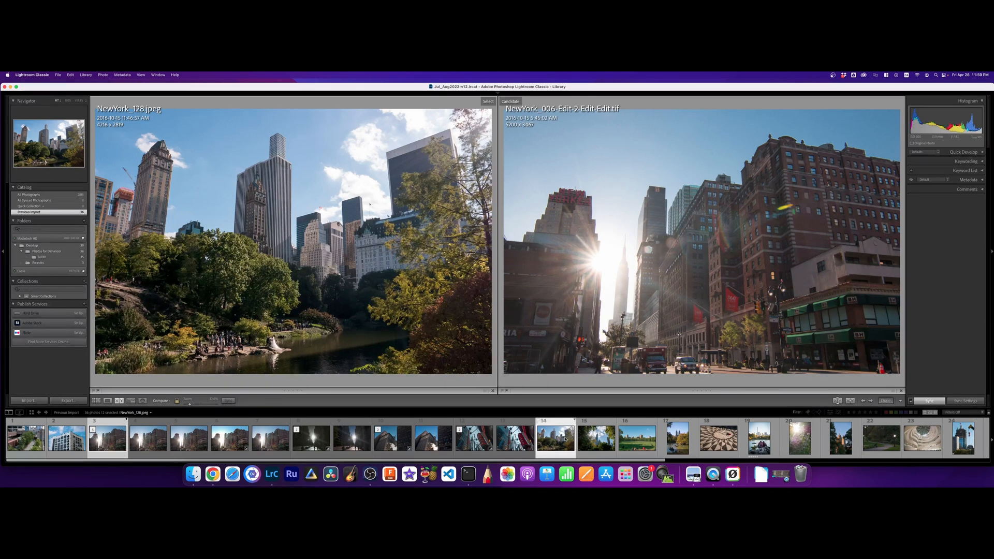
right_click(565, 440)
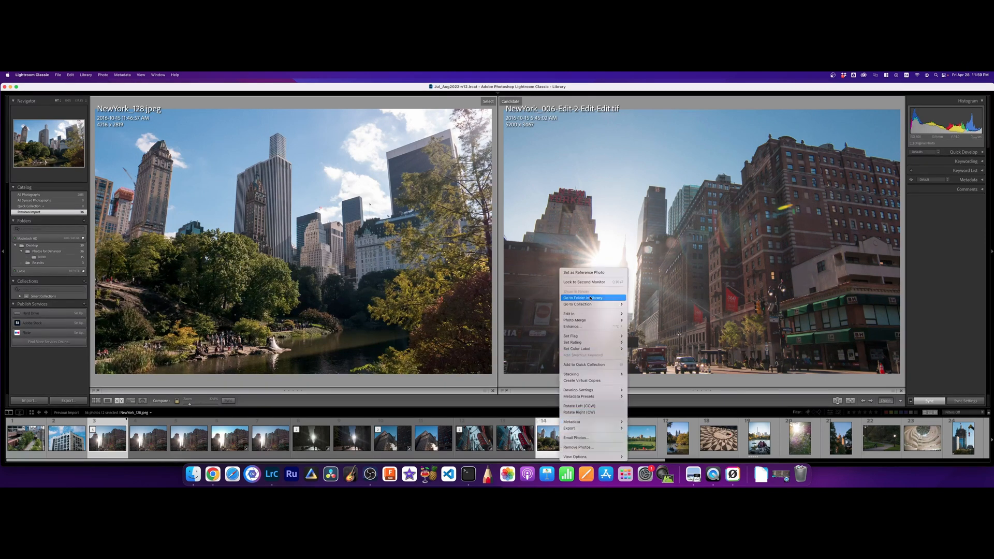
mouse_move(590, 313)
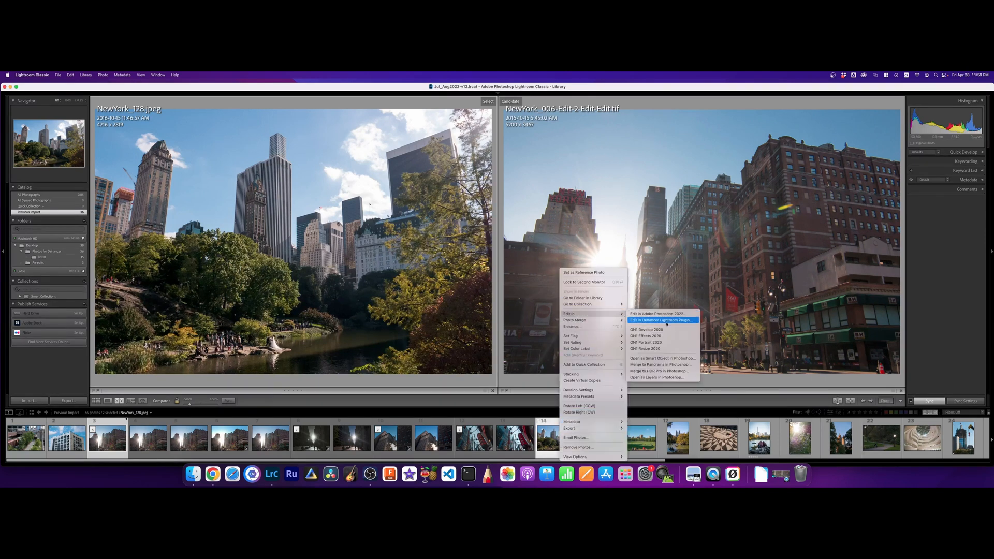
click(666, 321)
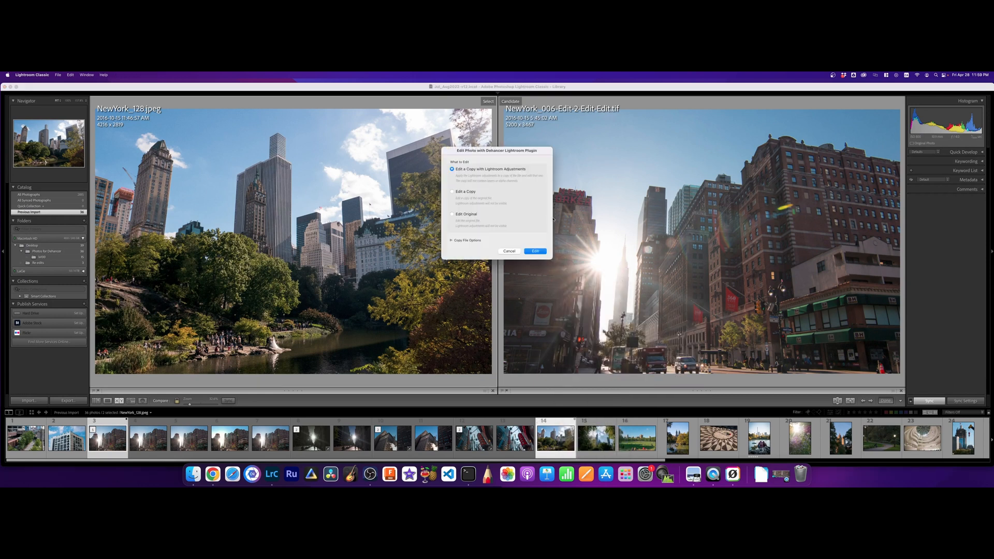
click(536, 252)
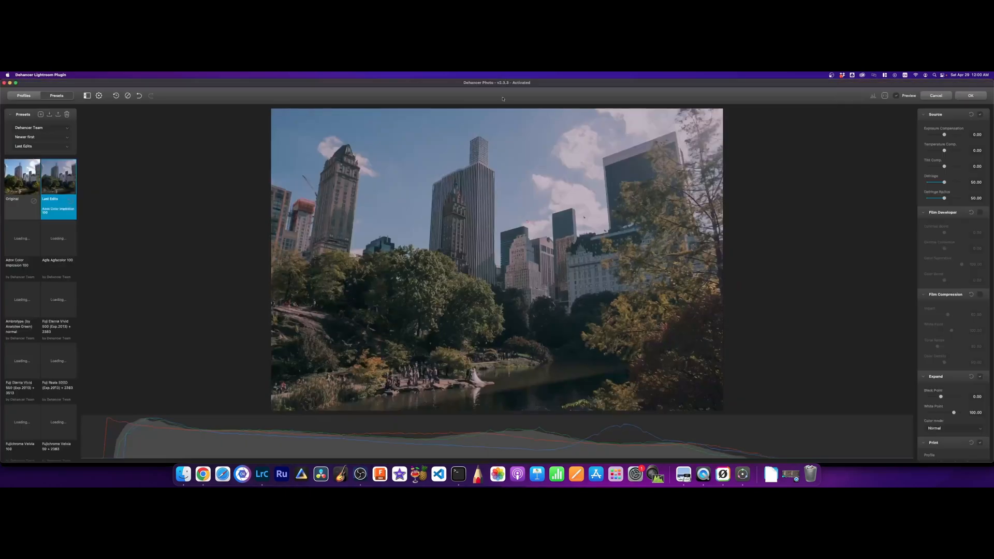
- Show the film profiles and preview Agfa Agfacolor 100, Agfacolor Portrait XPS 160, Agfacolor XRS 200 and AGFA Chrome RSX II 200 on the park photo
click(25, 97)
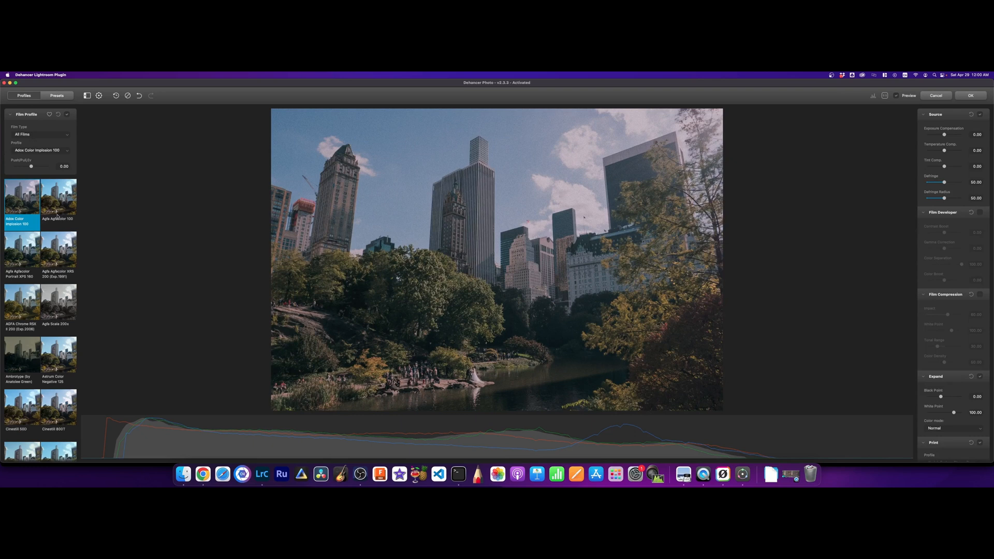
click(58, 216)
click(20, 275)
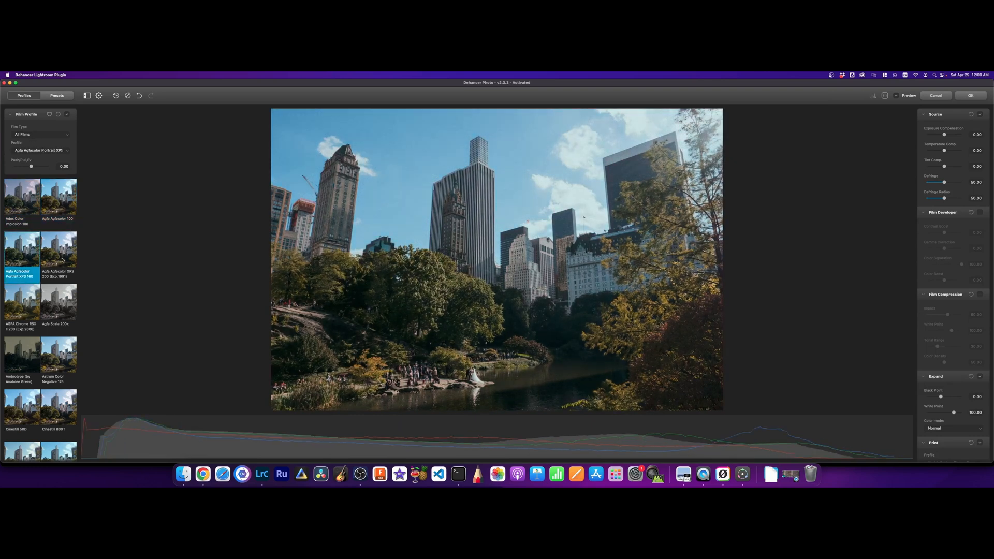
click(62, 260)
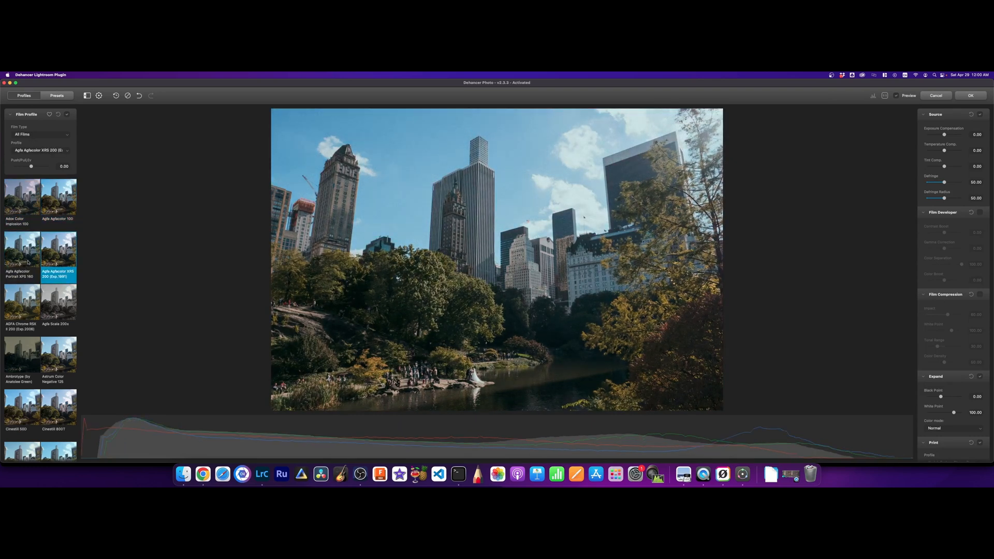
click(56, 292)
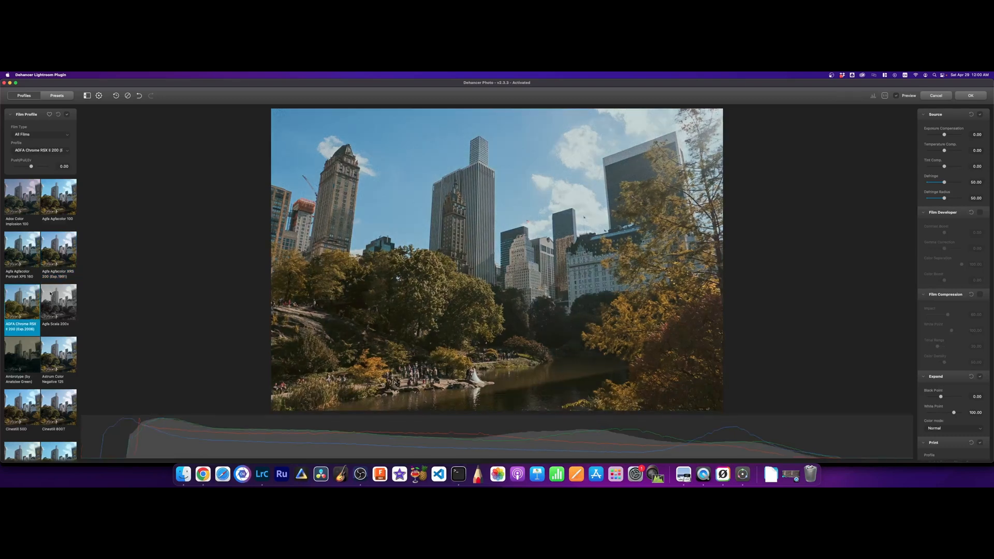
- Preview the Ambrotype, Astrum Color Negative 125, Cinestill 50D and Cinestill 800T film profiles on the park skyline photo
click(23, 357)
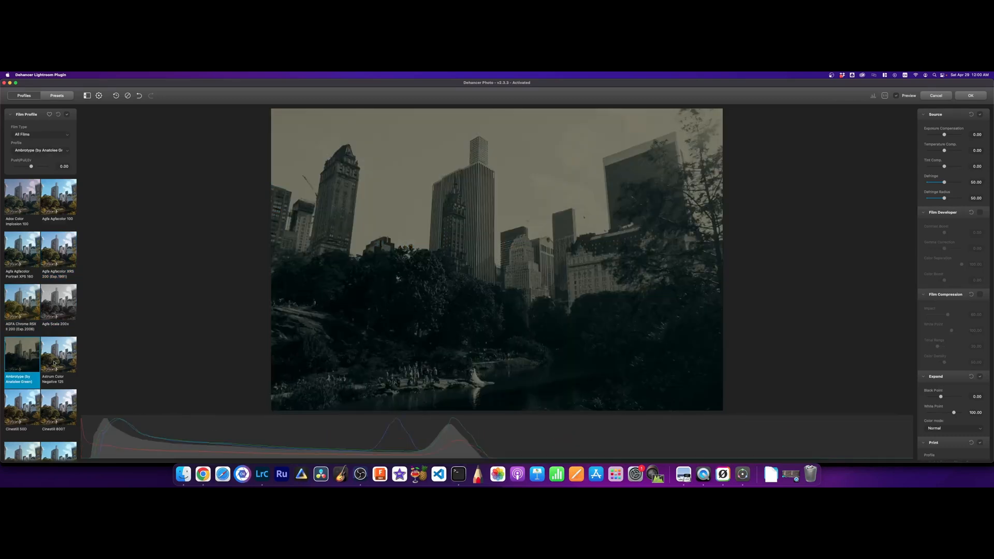
click(56, 361)
click(19, 412)
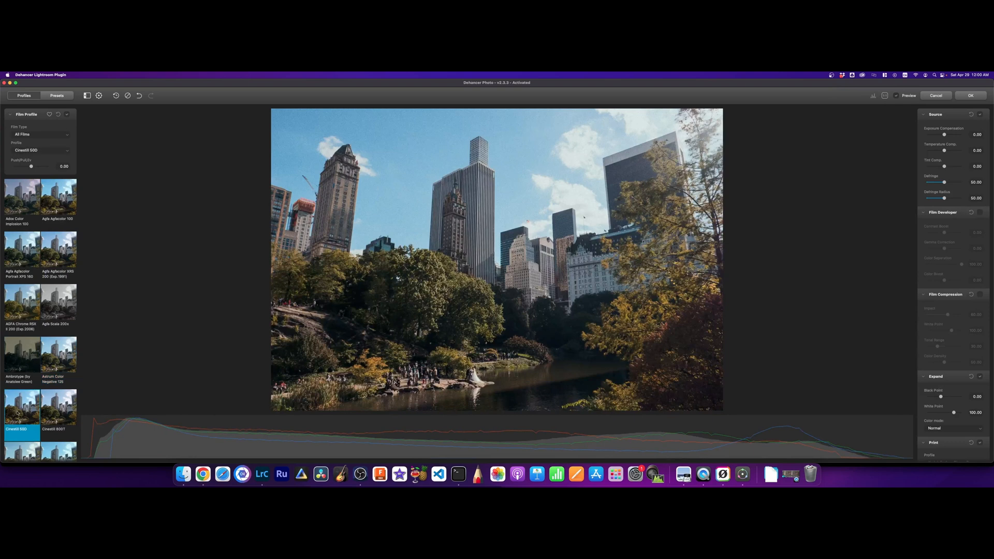
click(58, 414)
scroll(21, 378, down, 3)
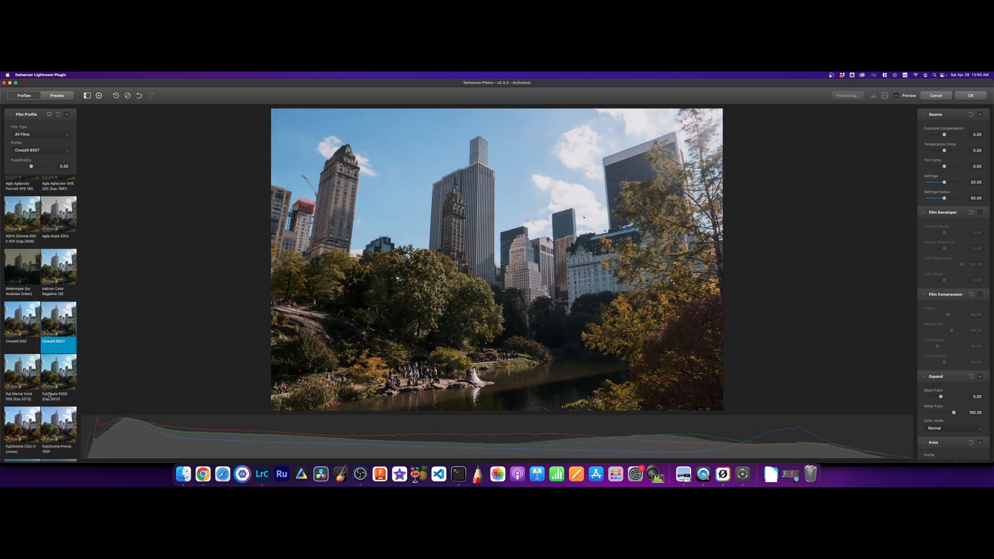
- Preview Fuji Reala 500D, Fujichrome CDU-II (cross) and Fujichrome Provia 100F on the park skyline photo, and set Push/Pull to 0.70
click(18, 371)
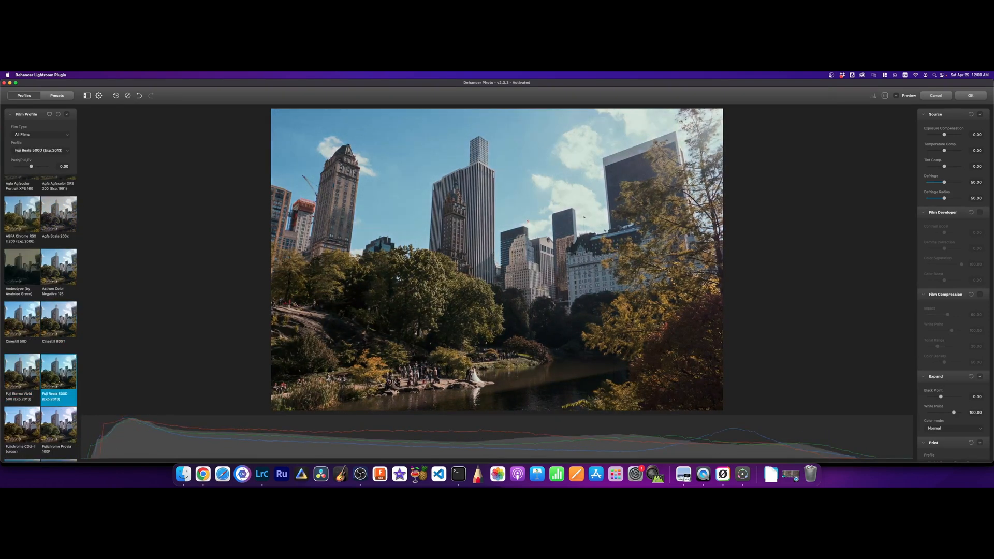
click(23, 425)
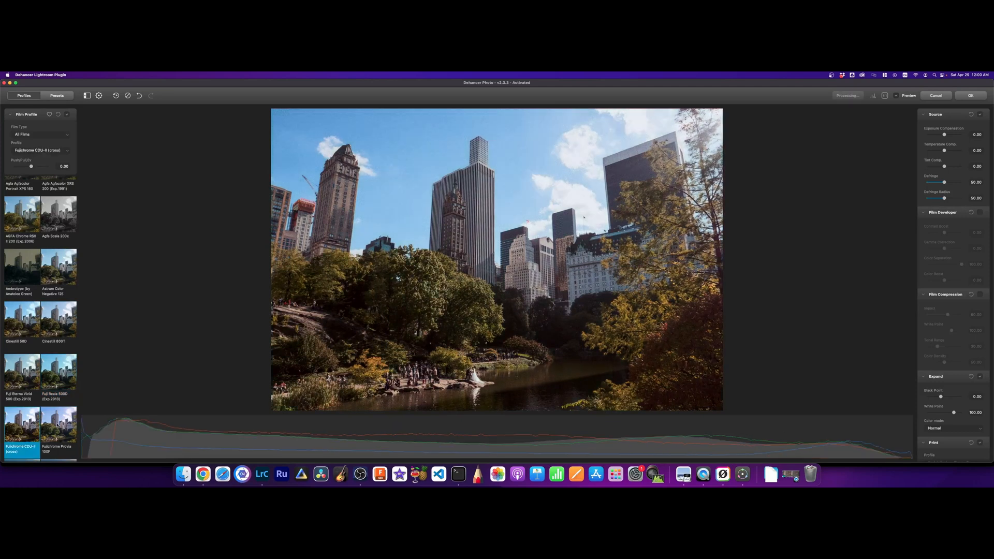
click(57, 424)
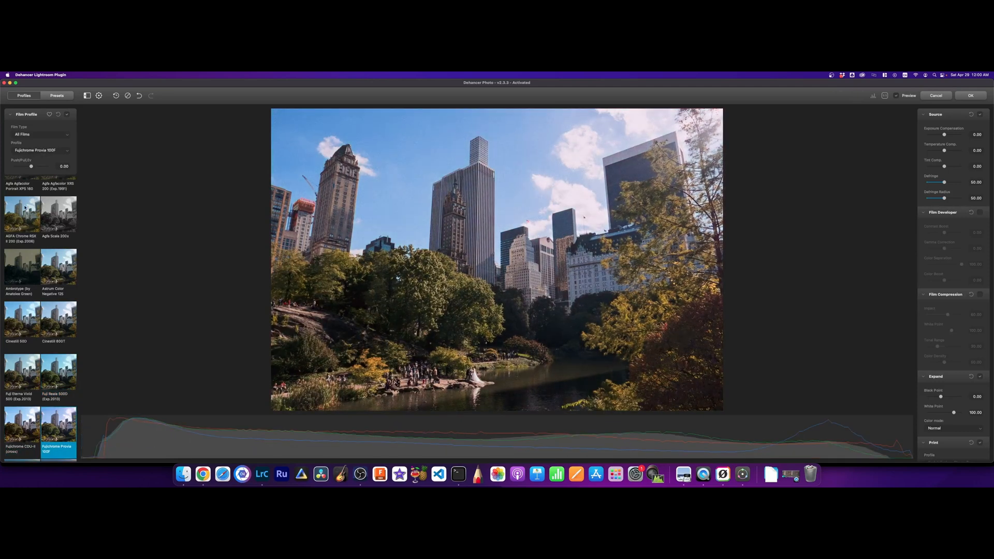
click(37, 167)
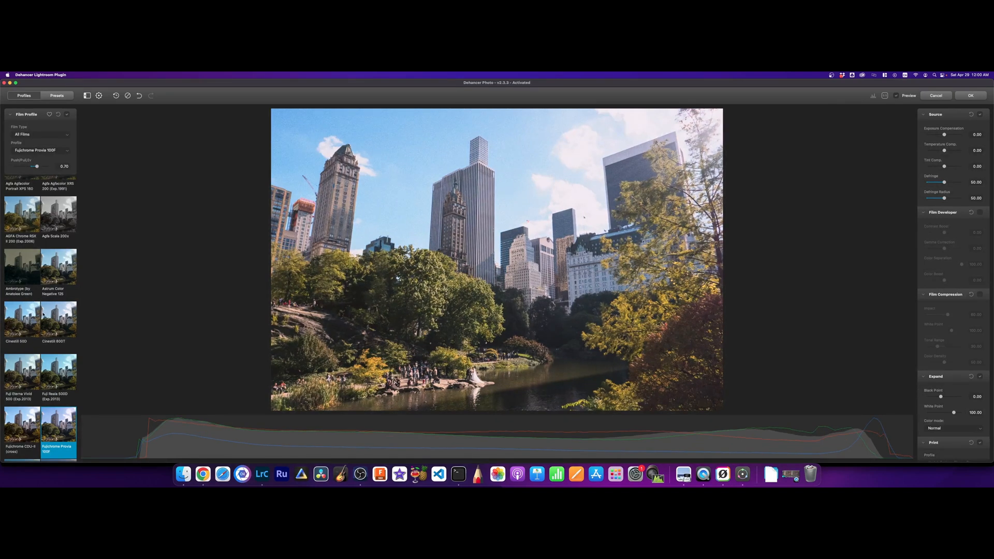
- Preview the Fujichrome Velvia 100 and Fujichrome Velvia 50 film profiles on the park skyline photo
scroll(43, 314, down, 3)
scroll(42, 317, down, 2)
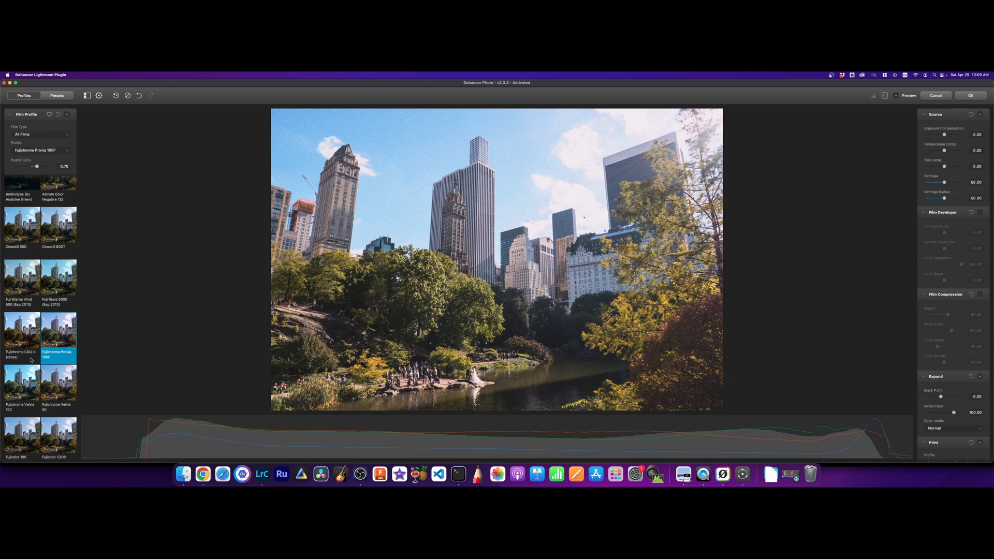
click(26, 341)
key(Right)
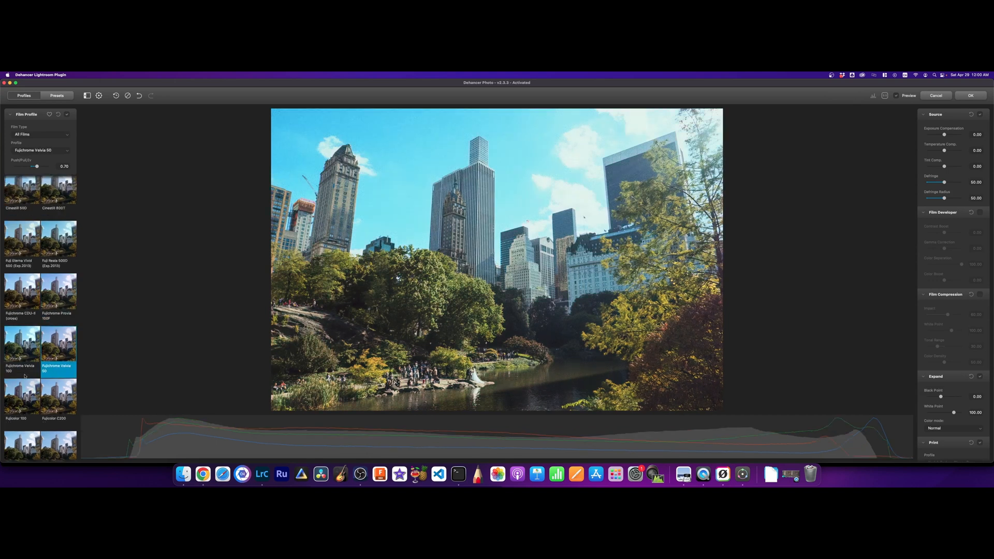
- Preview the Fujicolor 100 and Fujicolor C200 film profiles and set Push/Pull to 2.00
click(10, 390)
click(68, 396)
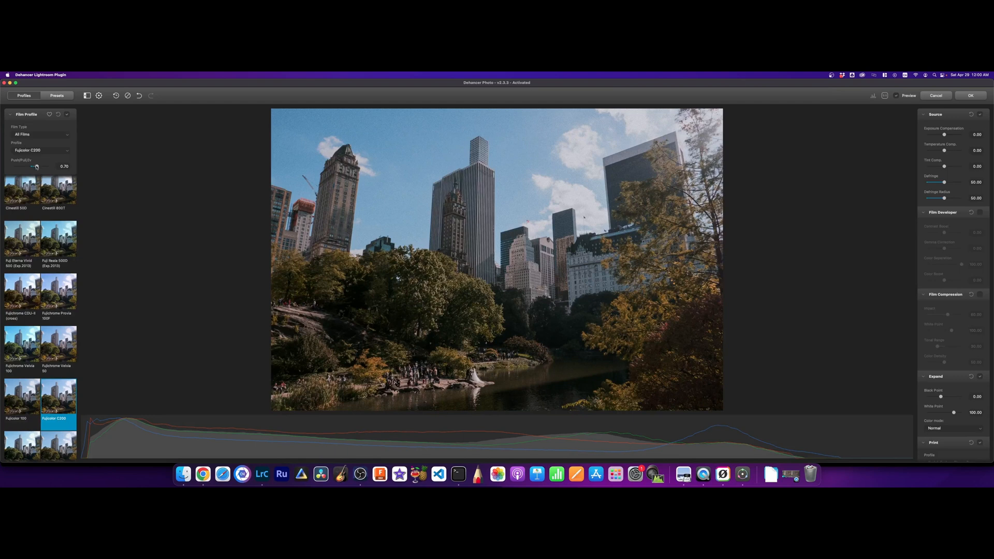
drag(38, 166, 49, 169)
- Preview Fujicolor Natura 1600, Fujicolor Print (Industrial) 100 and 400, and Fujicolor Pro 400H on the park photo
scroll(41, 397, down, 5)
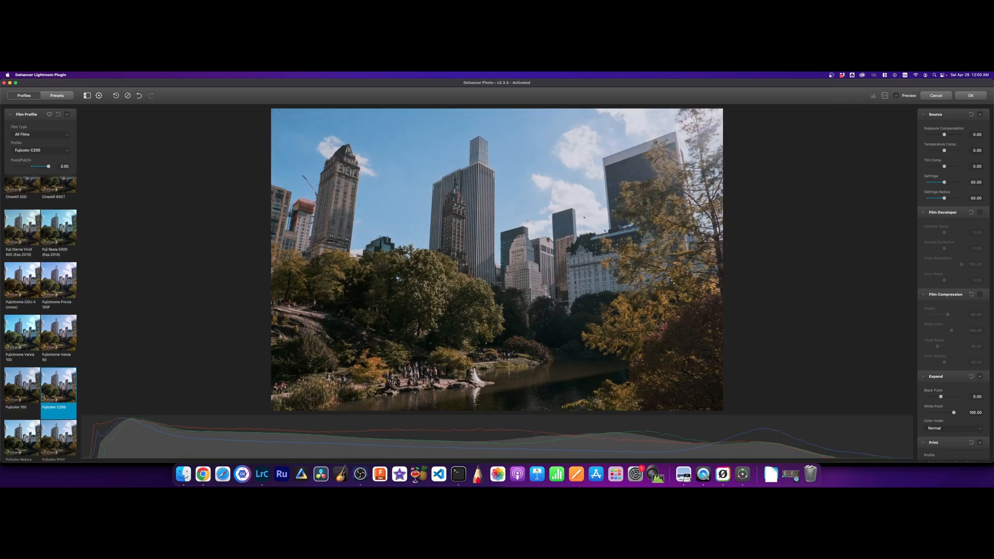
click(24, 374)
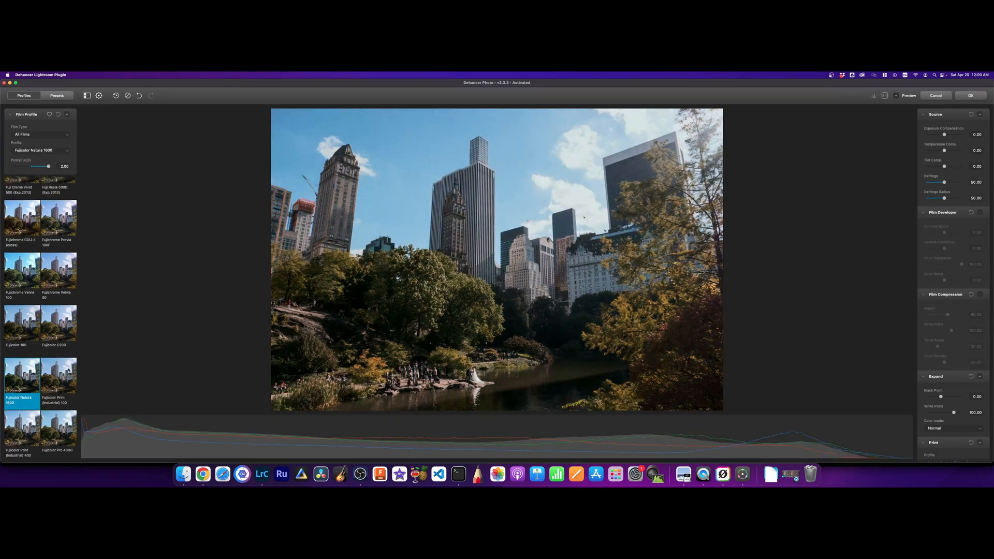
click(67, 378)
scroll(69, 377, down, 1)
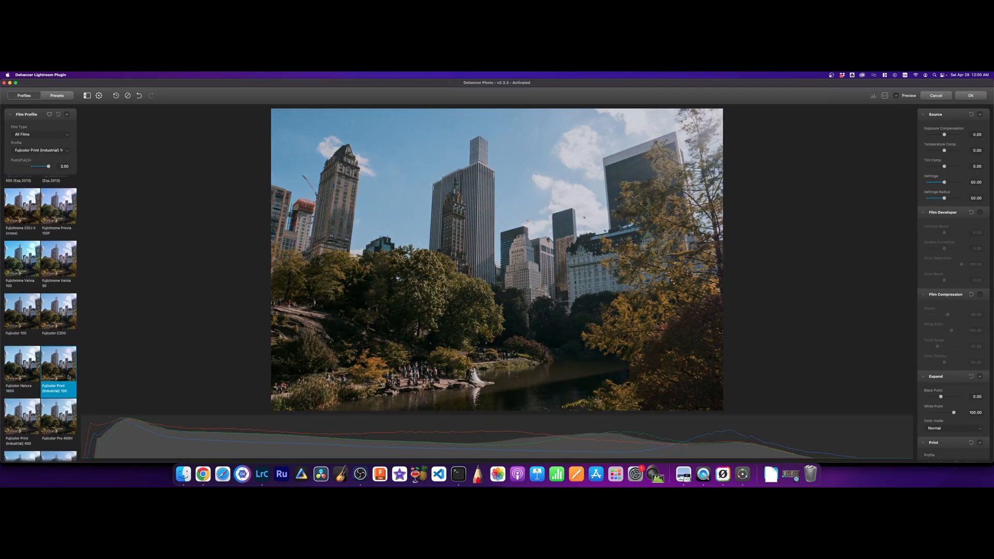
scroll(69, 377, down, 1)
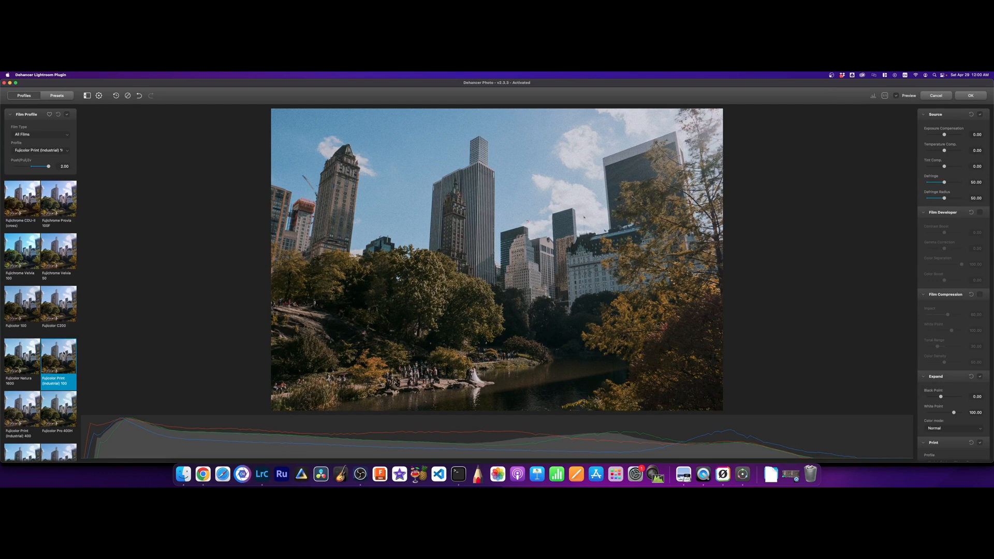
click(9, 419)
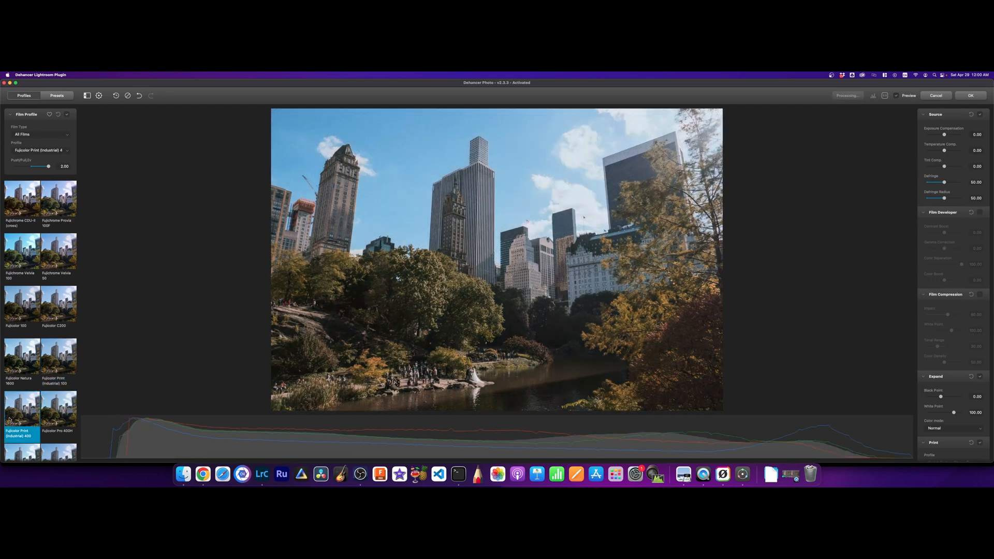
click(55, 411)
- Preview the Fujicolor Superia 1600 and Fujicolor Superia 200 film profiles on the park photo
scroll(55, 411, down, 2)
scroll(55, 412, down, 2)
key(Right)
scroll(56, 411, down, 3)
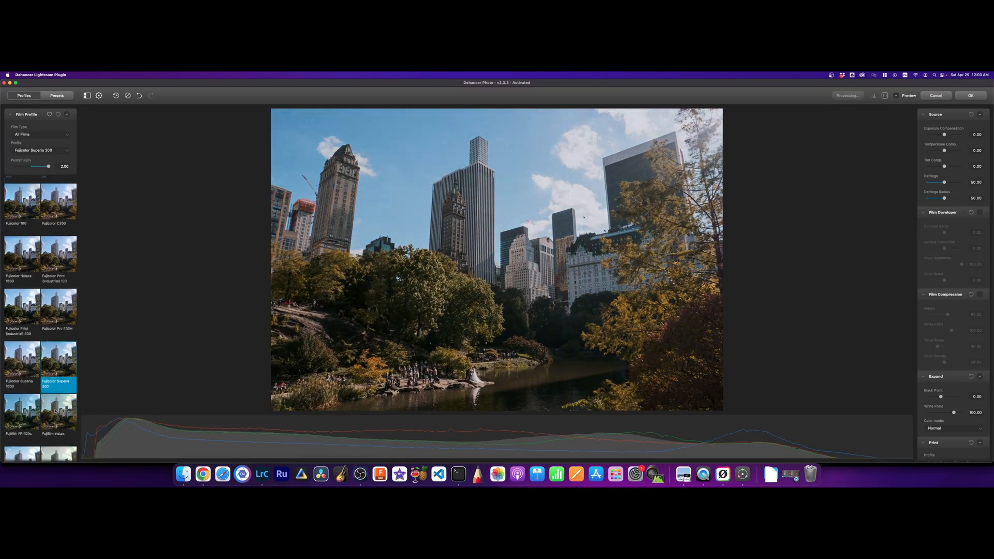
- Preview Fujifilm FP-100c, Fujifilm Instax, Ilford HP5 Plus 400, Ilford XP2 Super 400 and Kodak Aerocolor IV 125 on the park photo
click(23, 380)
click(59, 381)
scroll(58, 383, down, 3)
key(Down)
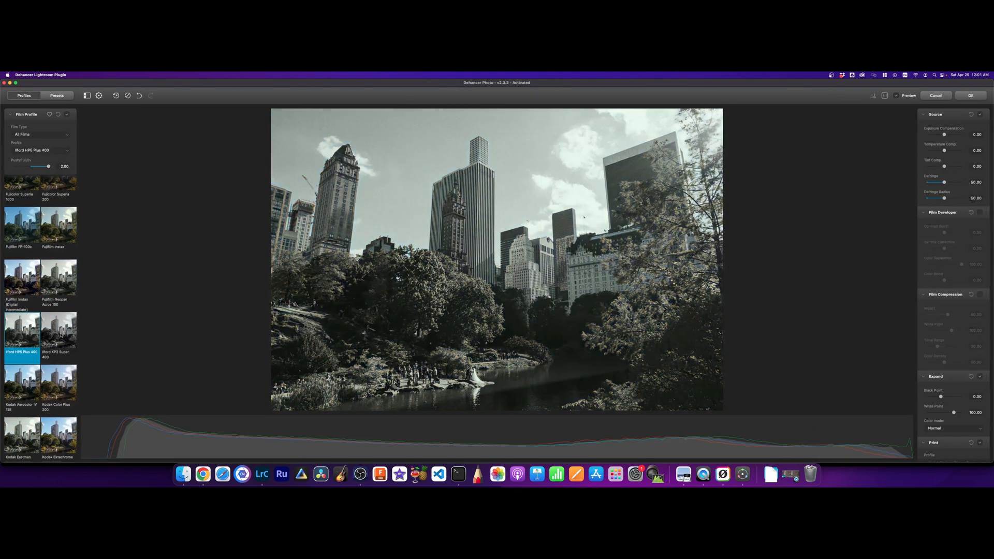
click(49, 363)
key(Down)
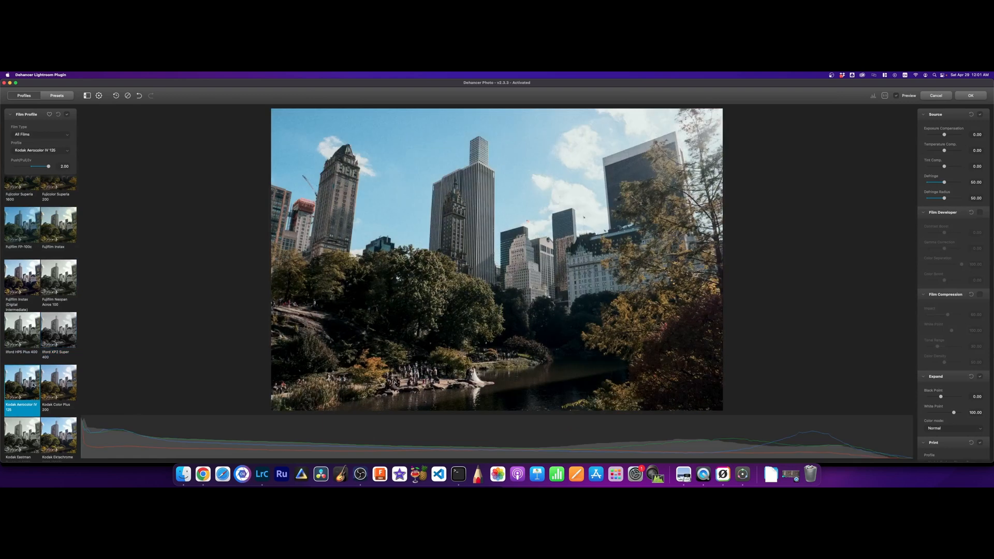
- Preview Kodak Ektachrome E100, Kodak Ektar 25, Kodak Kodachrome 64 and the black-and-white Kodak Plus-X Pan 125 profile on the park photo
key(Down)
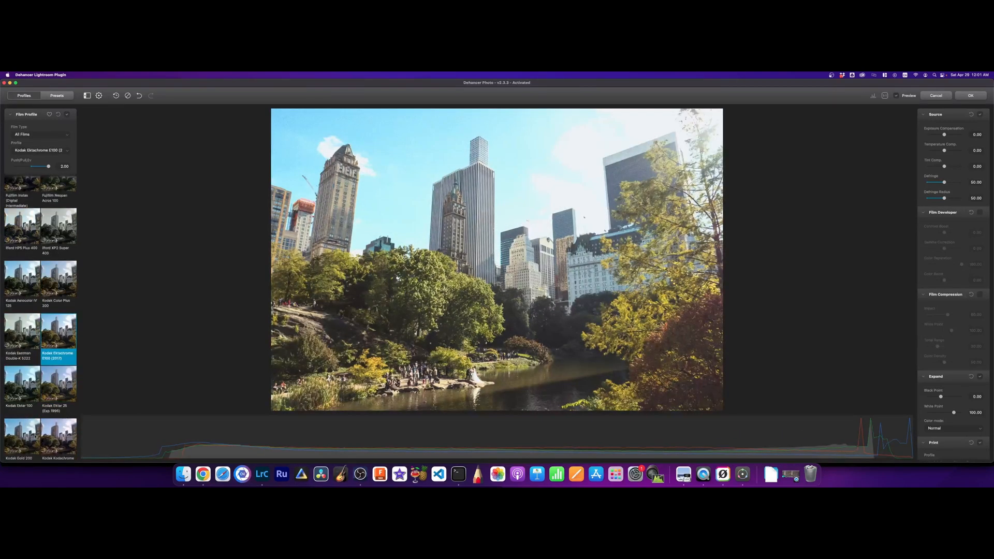
key(Down)
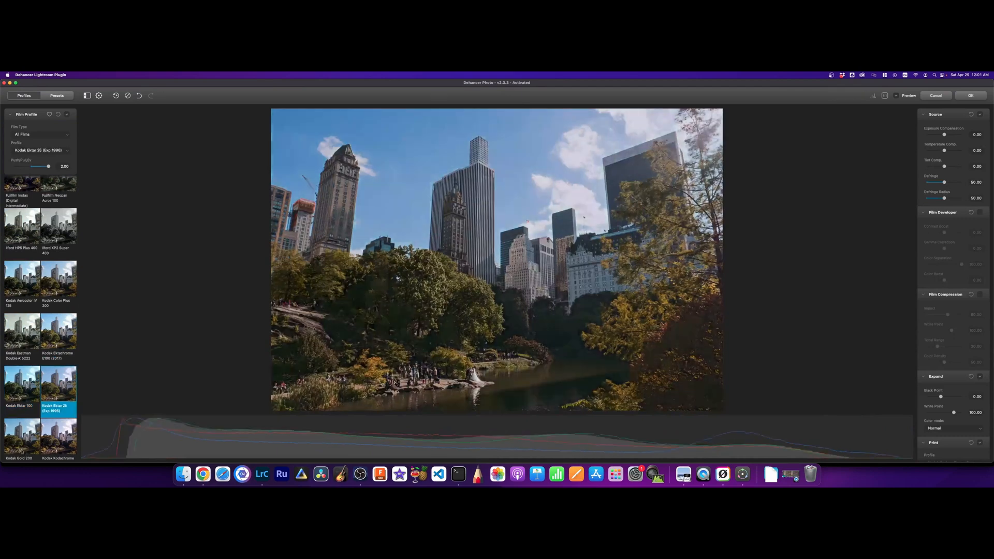
click(47, 431)
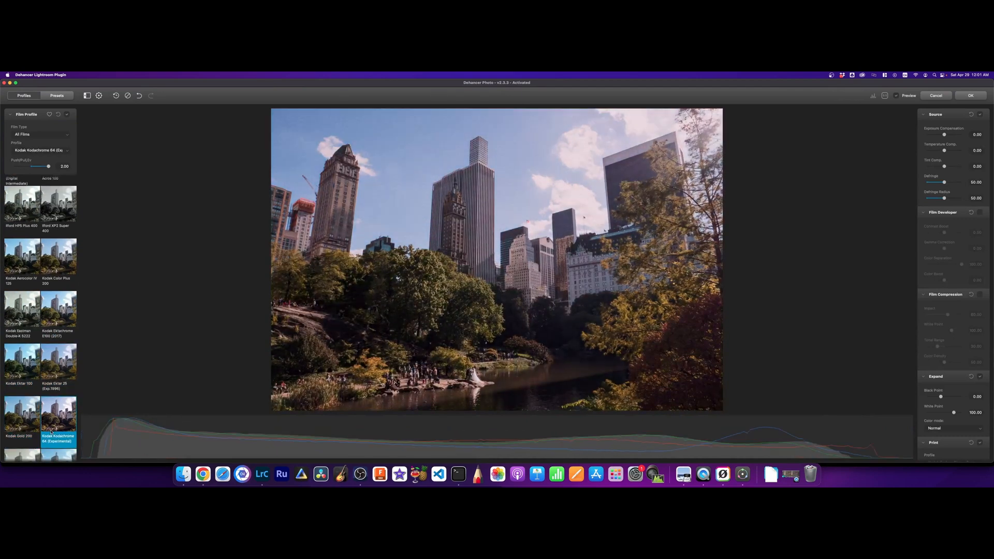
key(Right)
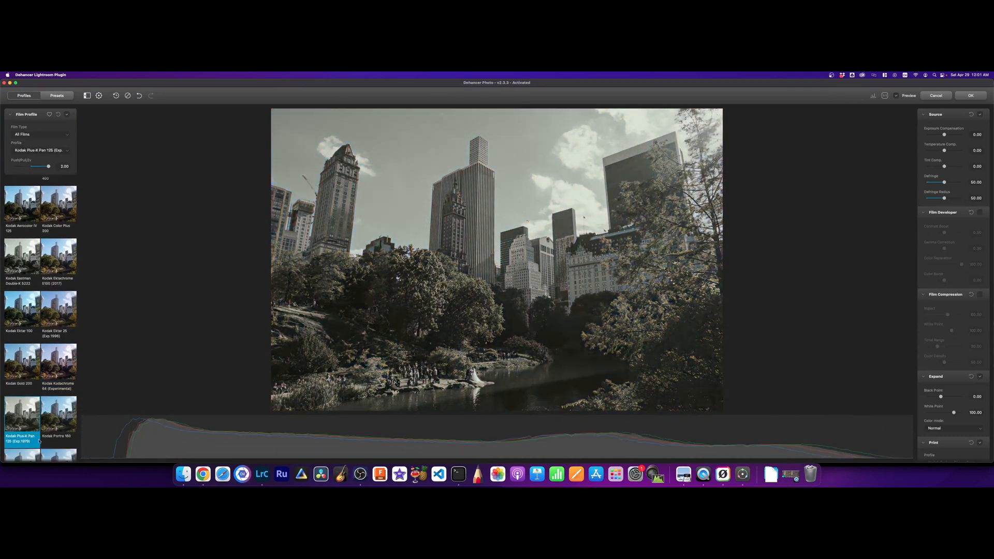
- Compare the Kodak Portra 160, 160NC, 160VC, 400 and 800 film profiles on the park photo
click(60, 419)
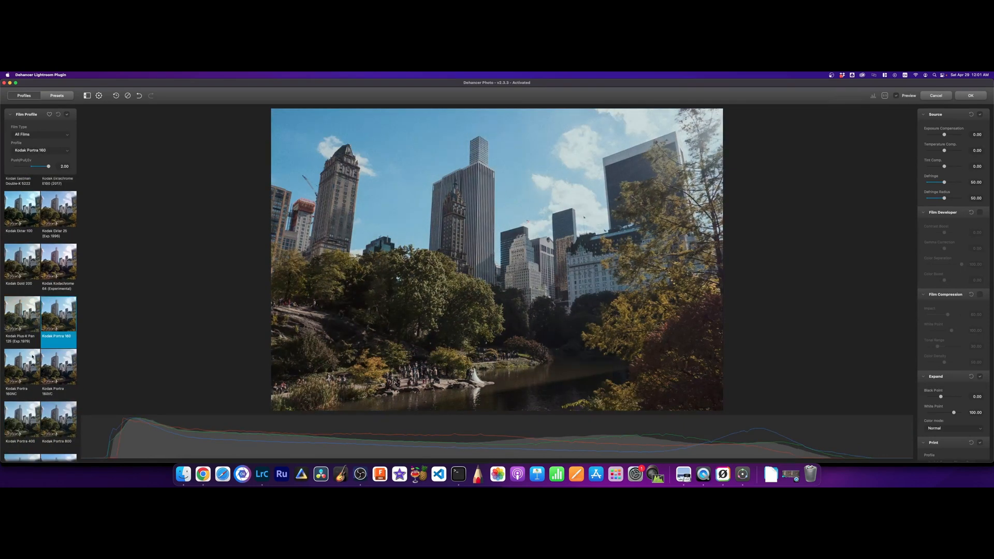
click(25, 367)
key(Right)
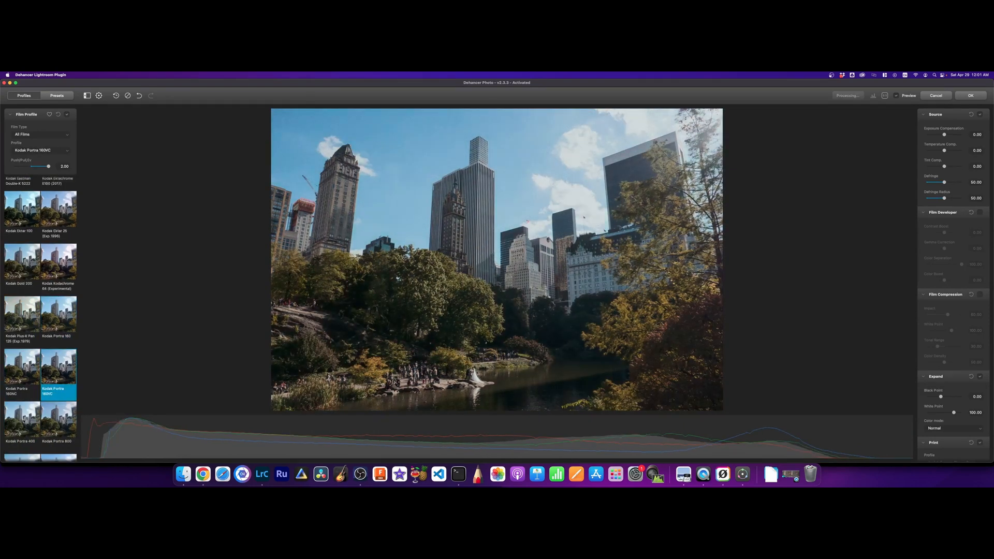
click(19, 422)
click(59, 423)
- Preview the Kodak Pro Image 100, Kodak Supra 100 and Kodak Ultramax 400 film profiles on the park photo
key(Right)
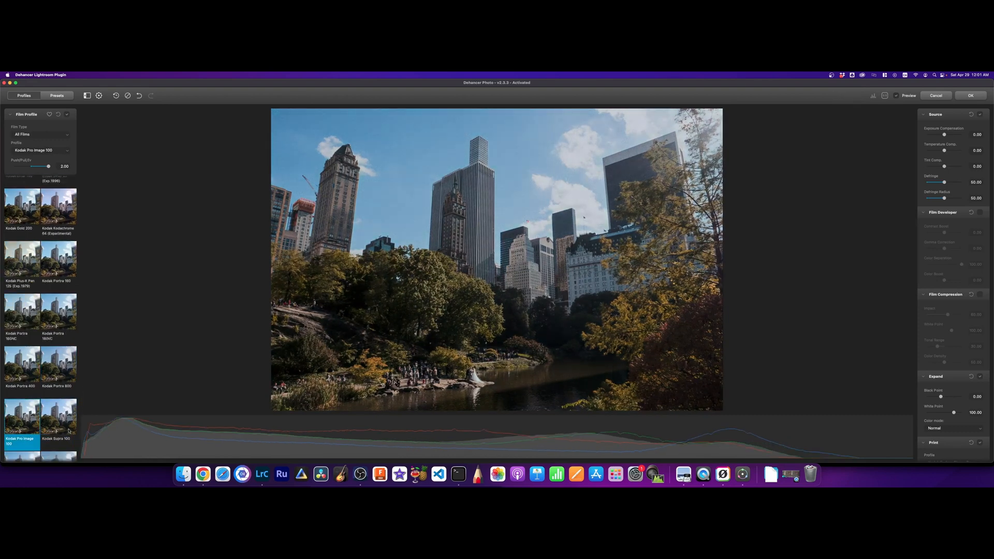
click(56, 417)
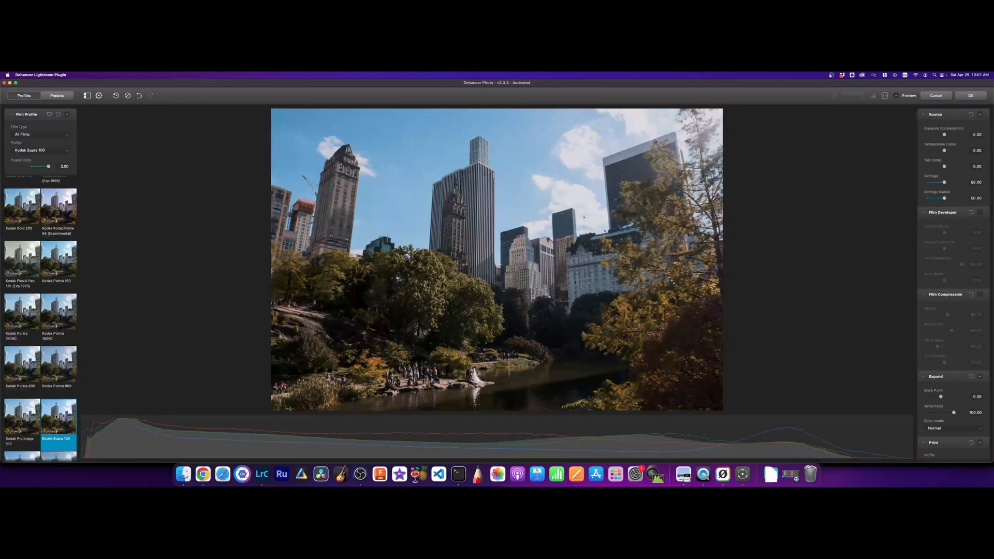
scroll(56, 416, down, 3)
key(Right)
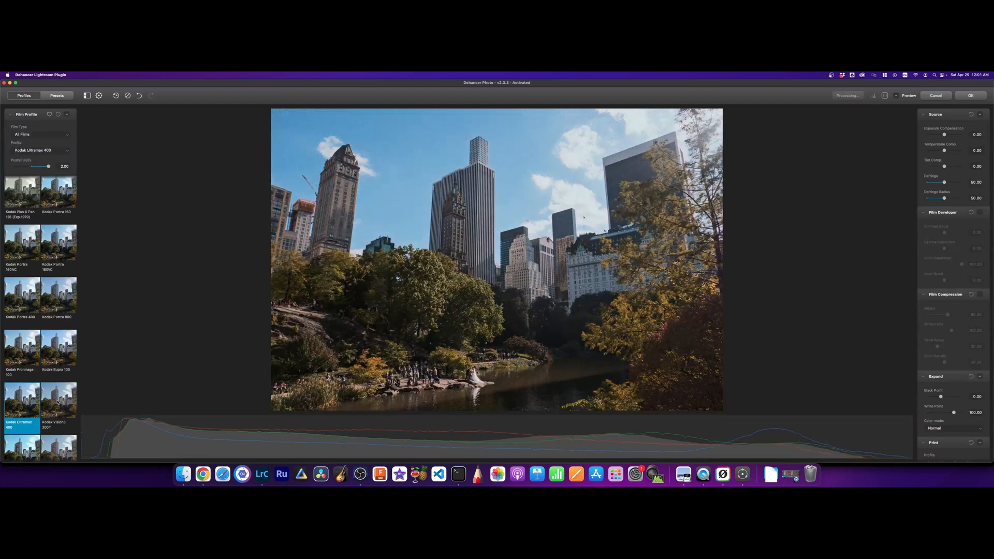
- Compare the Kodak Vision3 200T, 250D and 500T film profiles on the park photo
click(59, 401)
scroll(24, 392, down, 3)
click(25, 393)
click(55, 377)
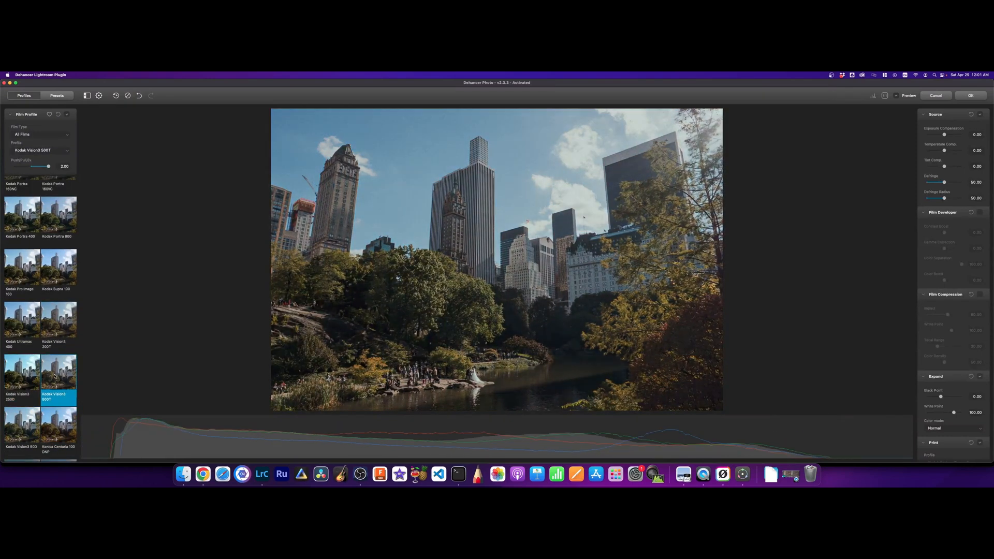
- Preview Kodak Vision3 50D, Konica Centuria 100, Konica Impresa 50, Konica Minolta VX400 Super and Lomochrome Metropolis XR 100-400 on the park photo
key(Right)
key(Right)
key(Right)
key(Right)
key(Right)
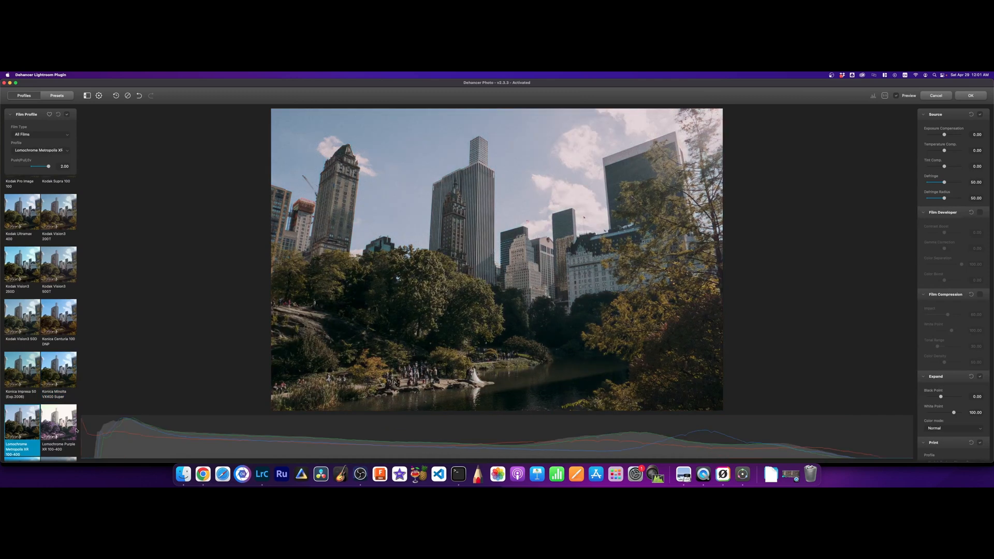
- Preview Lomochrome Purple XR 100-400, ORWO Chrom UT21, Polaroid Polachrome 35 mm, Polaroid Type 100 Sepia and Prokudin-Gorskiy 1906 on the park photo
click(59, 430)
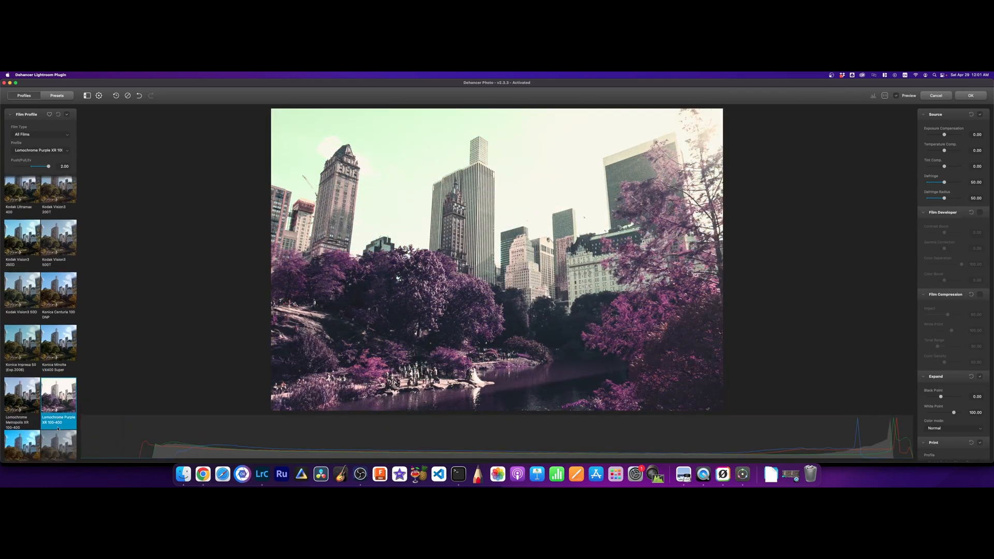
click(27, 442)
click(55, 423)
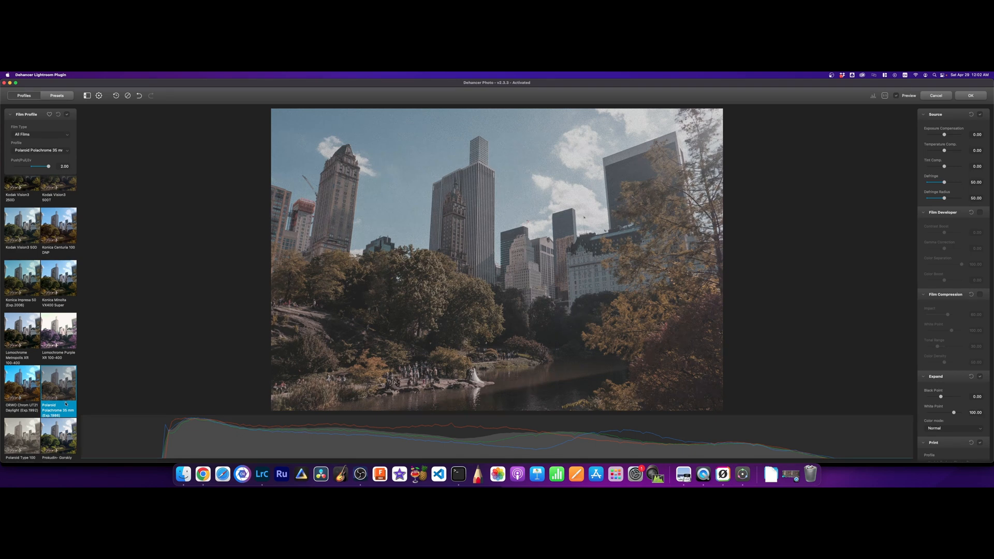
click(36, 447)
click(59, 435)
- Preview the Rollei CN200 and black-and-white Rollei Ortho 25 film profiles on the park photo
scroll(27, 421, down, 3)
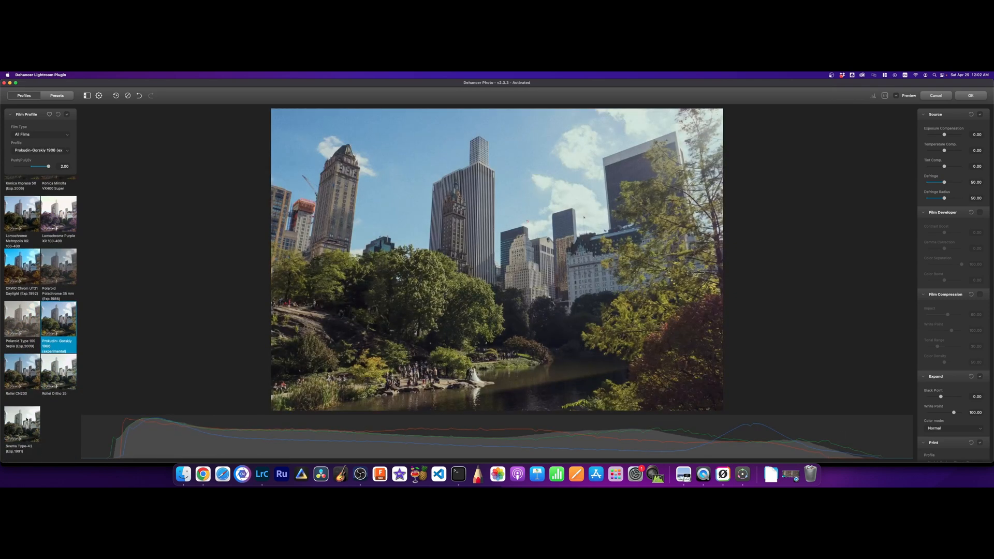
click(13, 380)
click(58, 372)
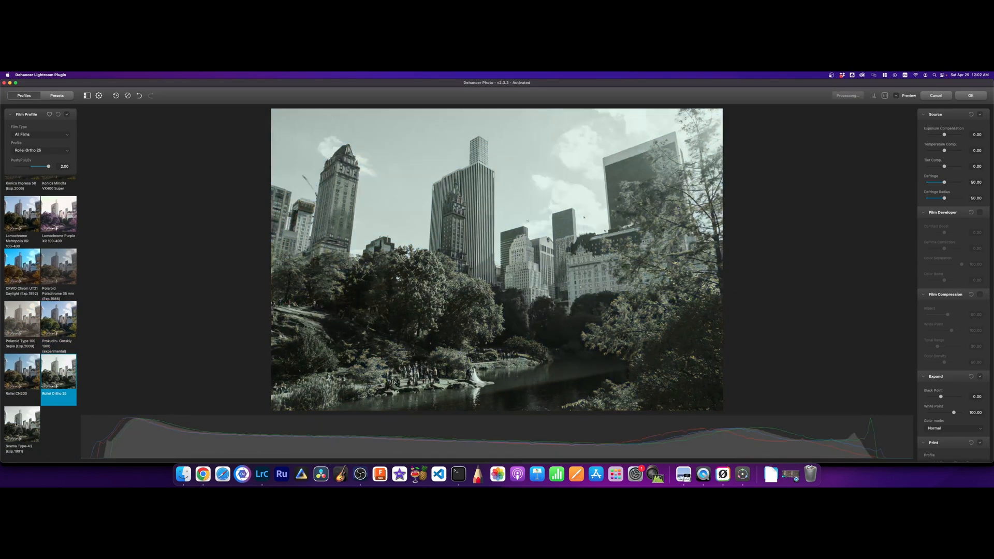
- Apply the Polaroid Polachrome 35 mm film profile and save the edited park photo back to Lightroom Classic
click(66, 296)
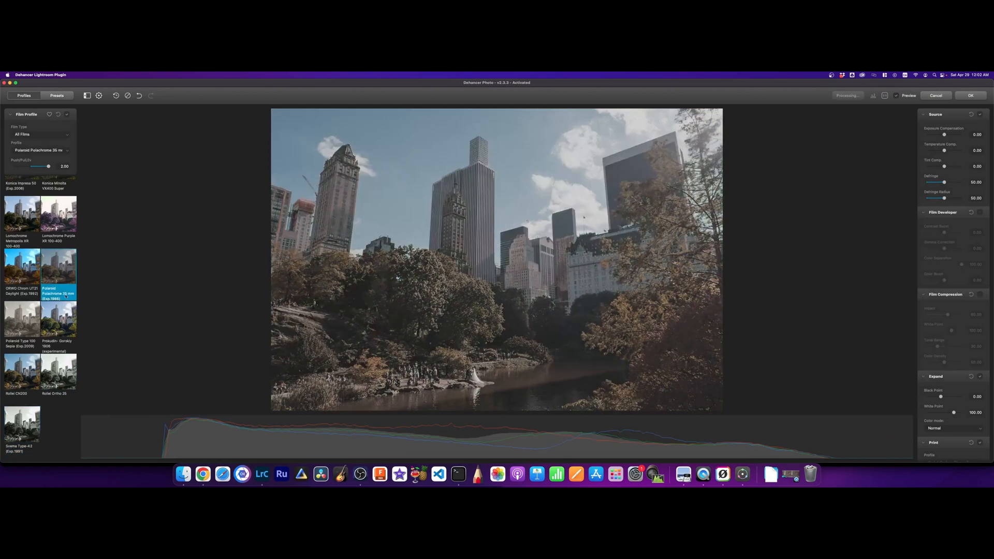
click(971, 97)
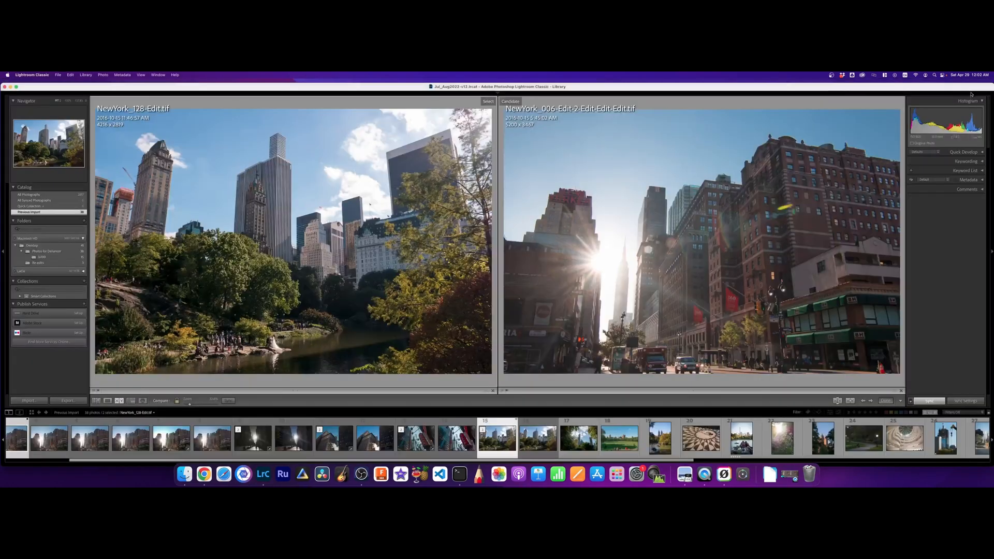
- Open the park photo with the sun behind the trees in the Dehancer Lightroom Plugin and browse its Fuji, Ilford and Kodak film profiles
click(579, 443)
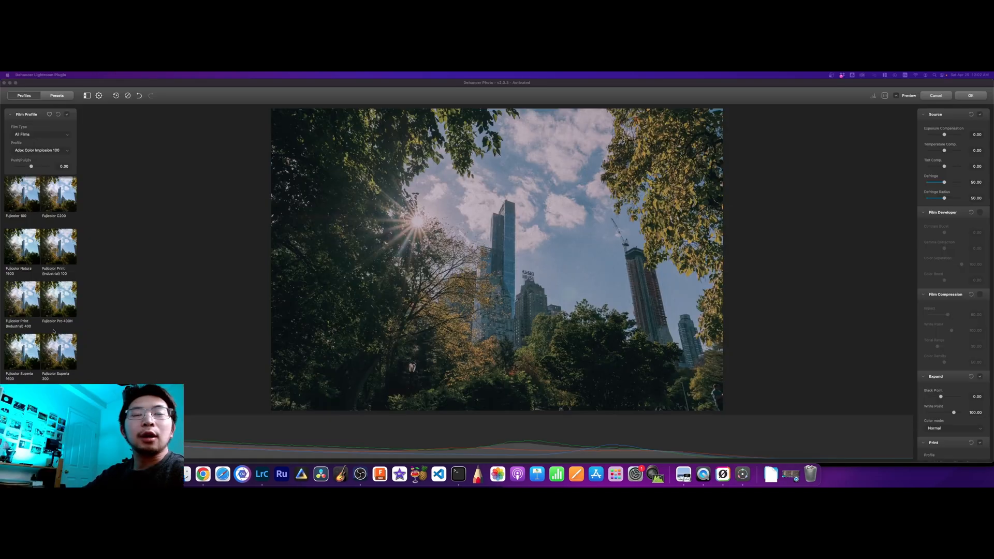
scroll(53, 331, down, 6)
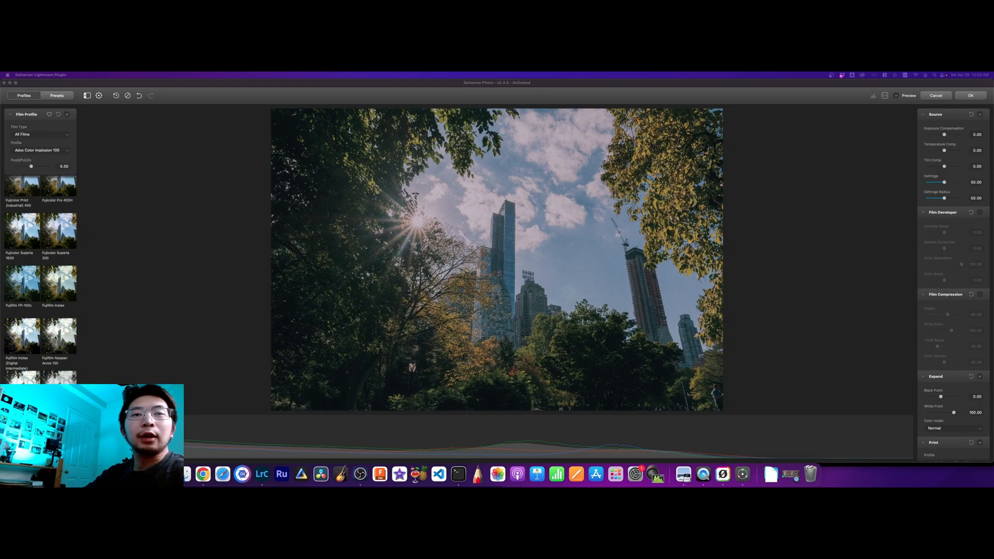
scroll(56, 339, down, 8)
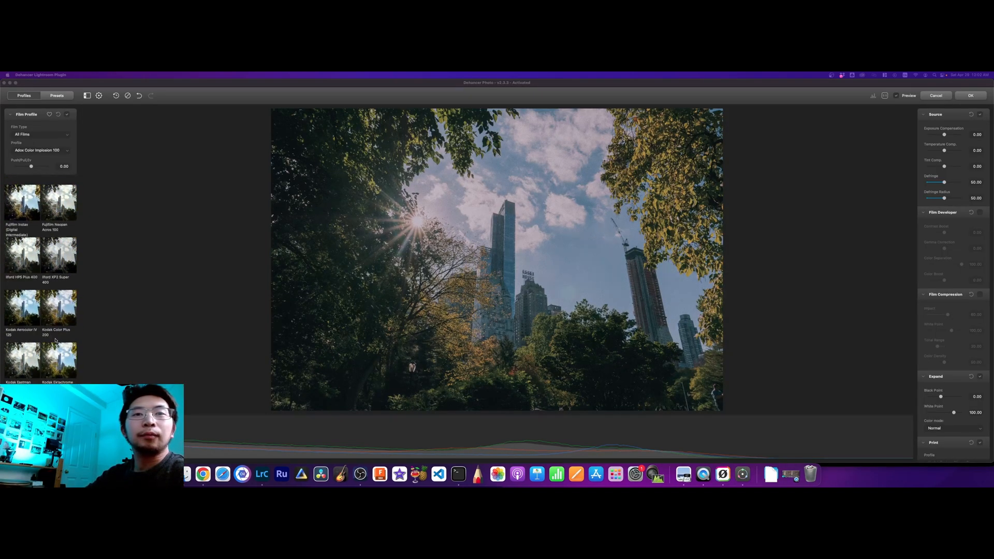
- Browse the remaining Kodak film profiles and apply Kodak Portra 800 to the park photo
scroll(55, 341, down, 2)
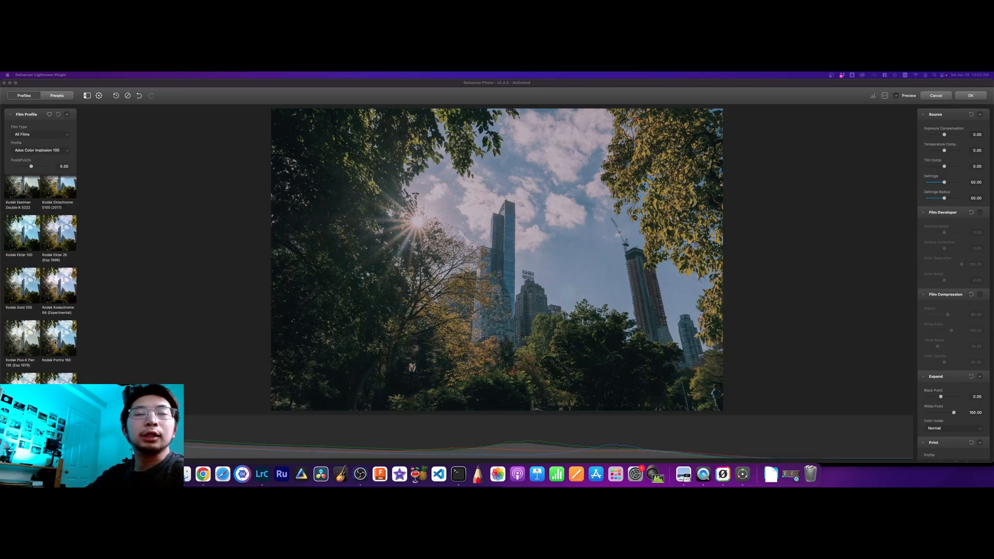
scroll(55, 346, down, 6)
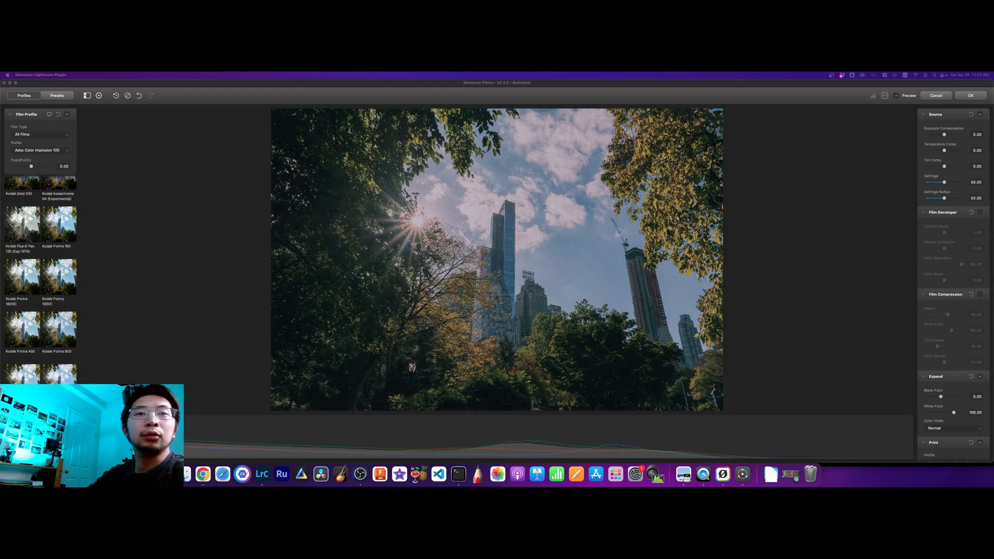
scroll(55, 346, down, 4)
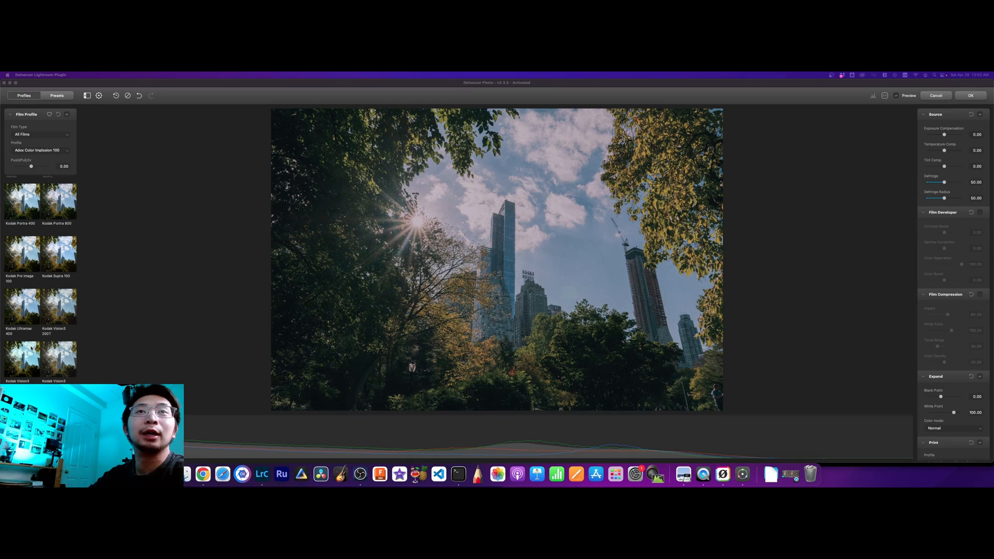
click(48, 207)
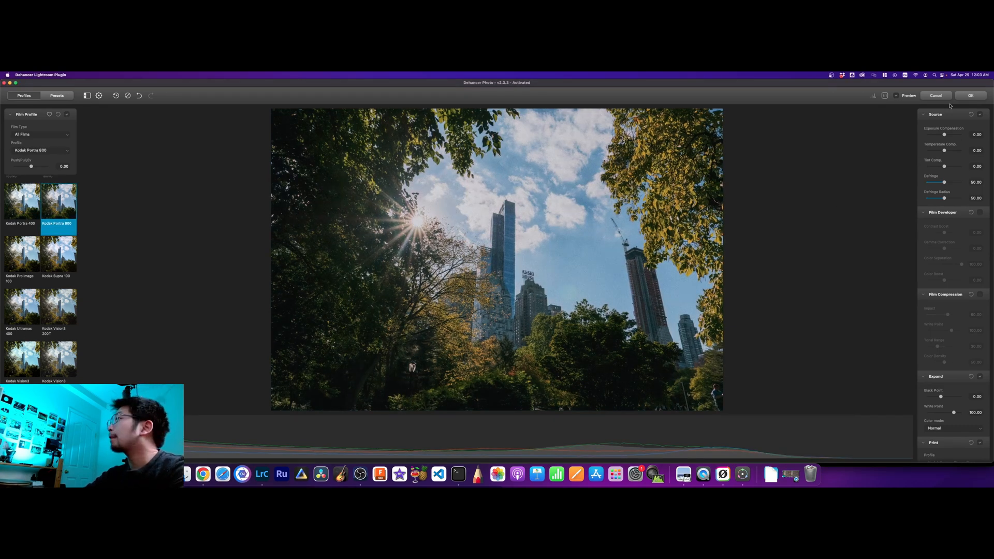
- Reduce the Film Grain to an amount of about 12, resolution about 13 and midtones about 33, checking the grain close up
scroll(951, 159, down, 5)
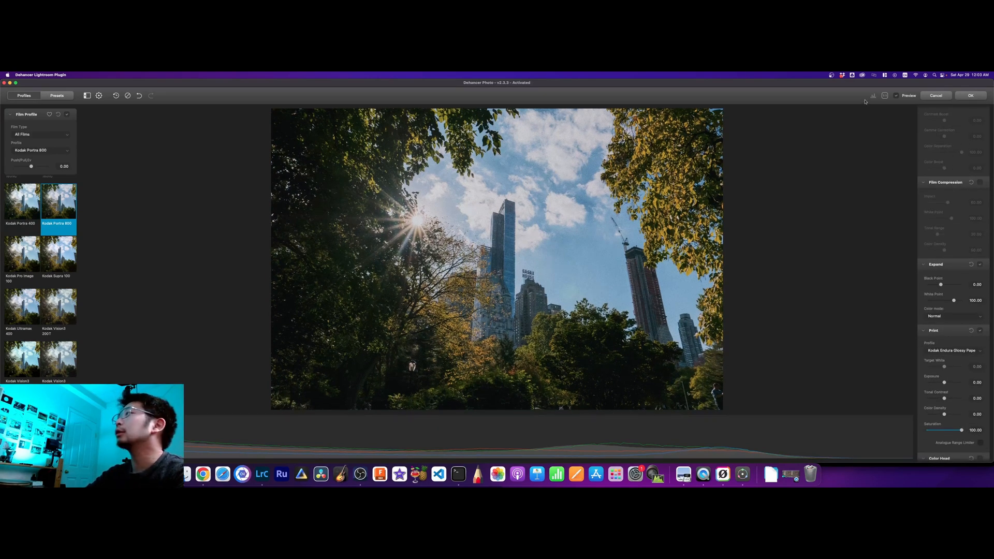
click(885, 95)
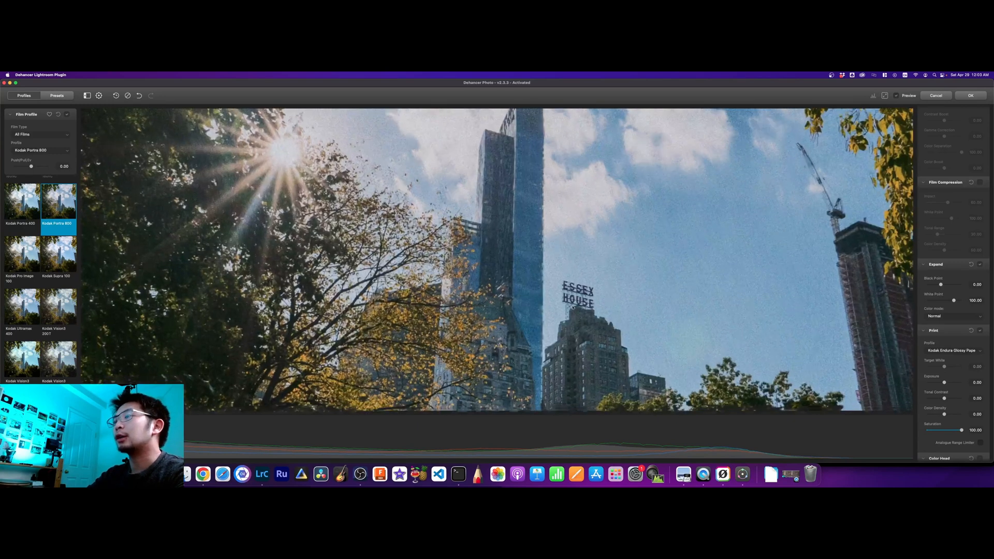
drag(575, 314, 545, 273)
scroll(981, 273, down, 10)
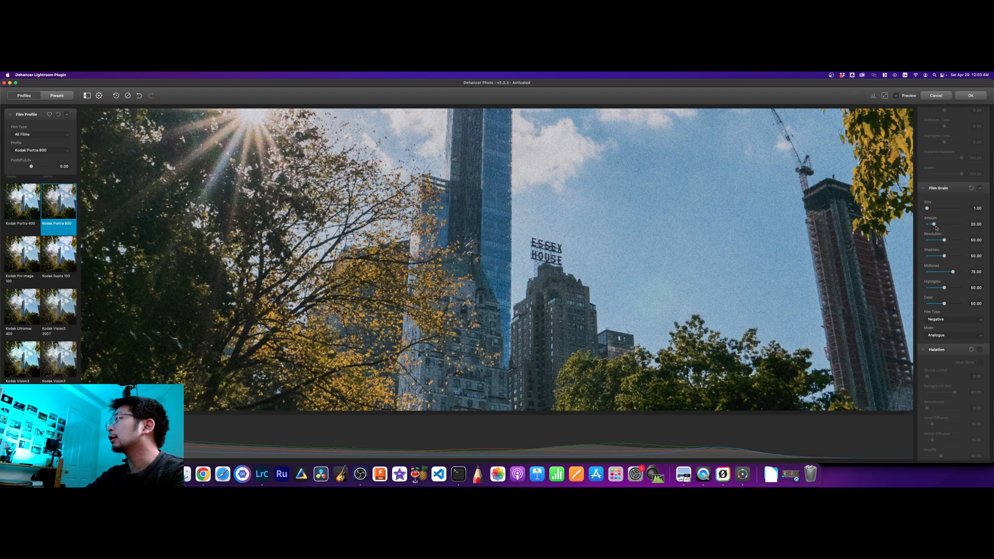
drag(936, 226, 932, 241)
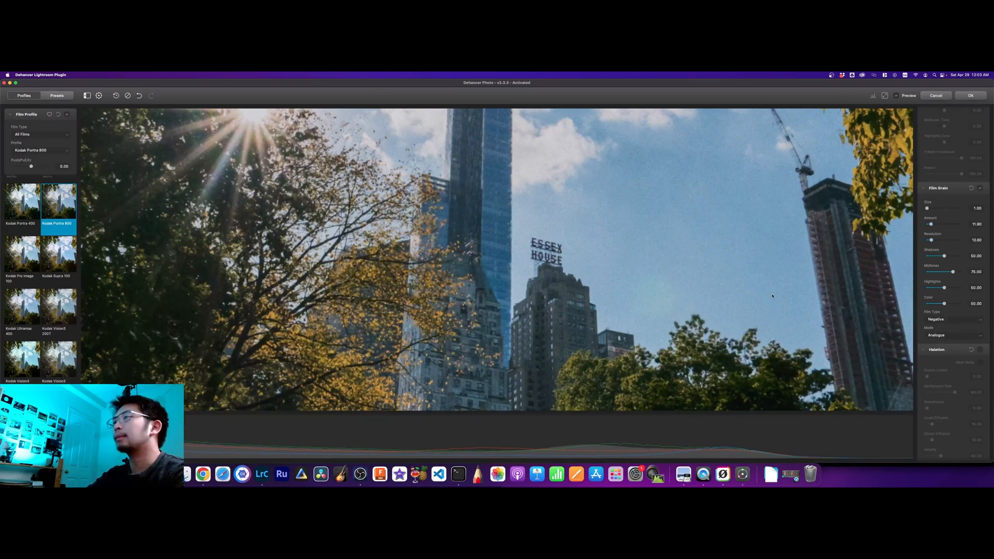
drag(952, 274, 939, 276)
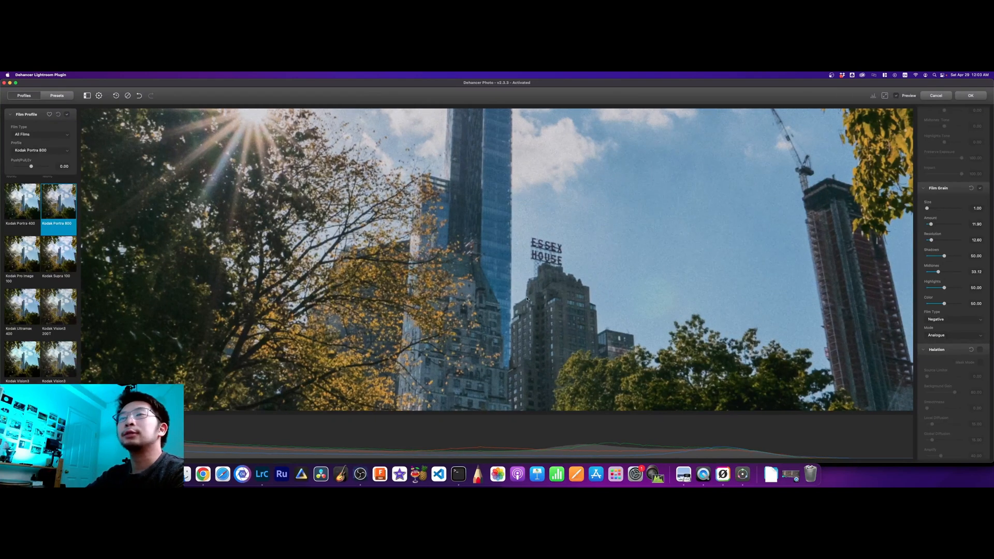
click(548, 243)
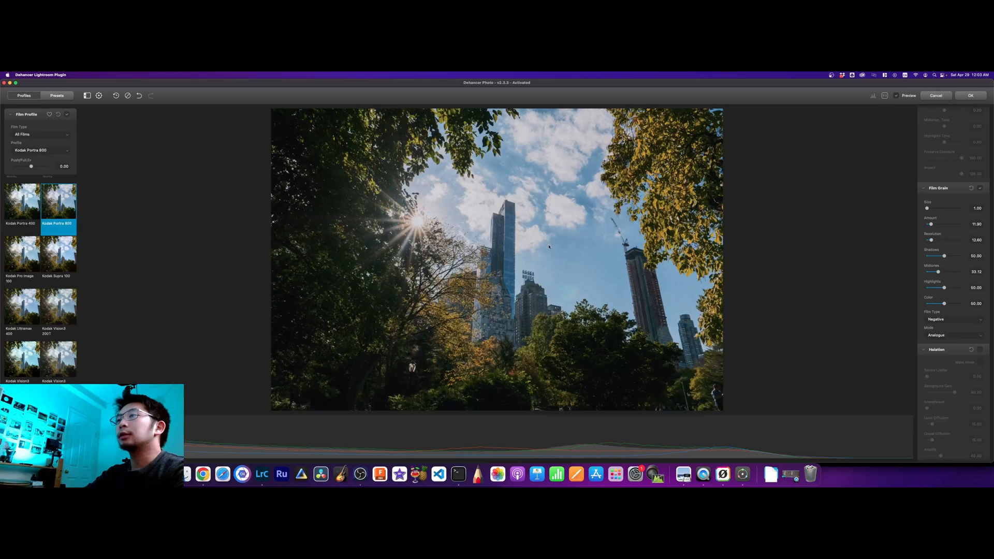
- Enable the Bloom effect on the park photo, switching it on and off to compare
scroll(935, 267, down, 4)
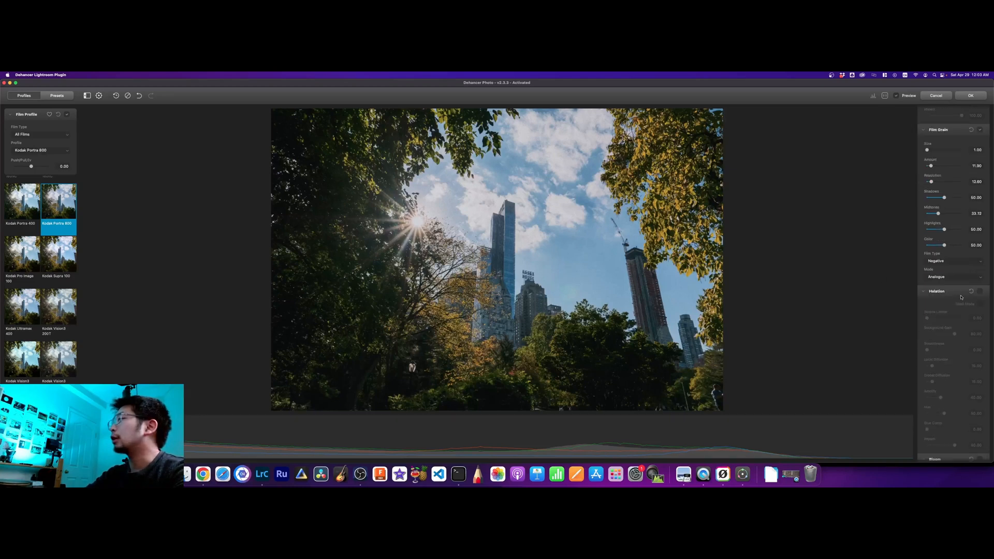
scroll(962, 278, down, 8)
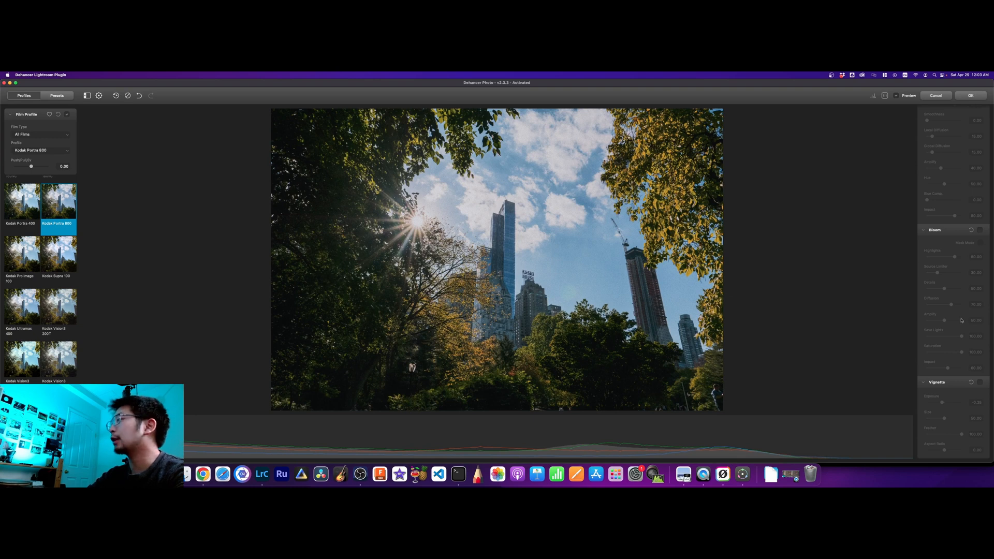
scroll(956, 320, up, 1)
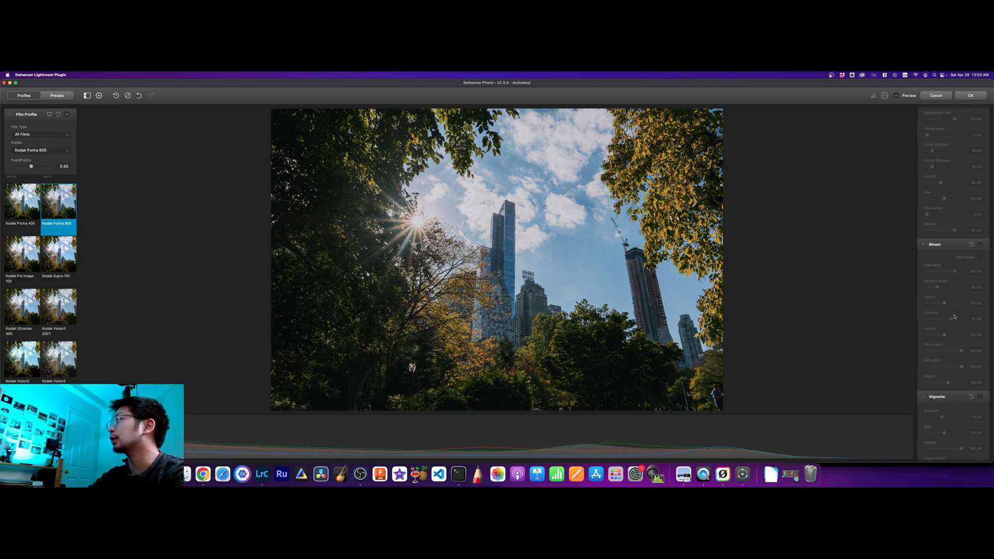
click(981, 245)
click(980, 245)
click(980, 245)
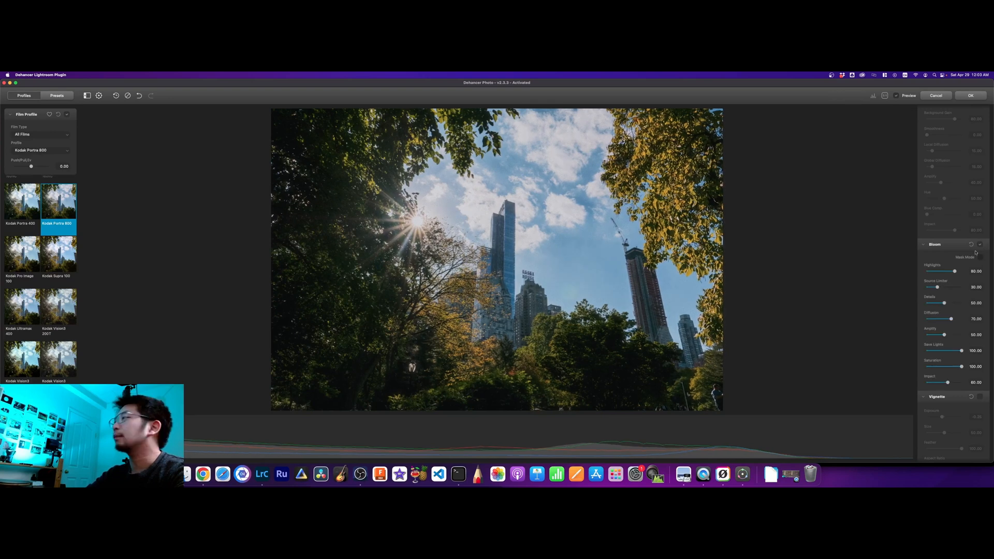
- Set Bloom Highlights to about 69, Source Limiter about 44, Details, Diffusion and Amplify 100, Saturation about 98 and Impact about 75
drag(927, 319, 968, 326)
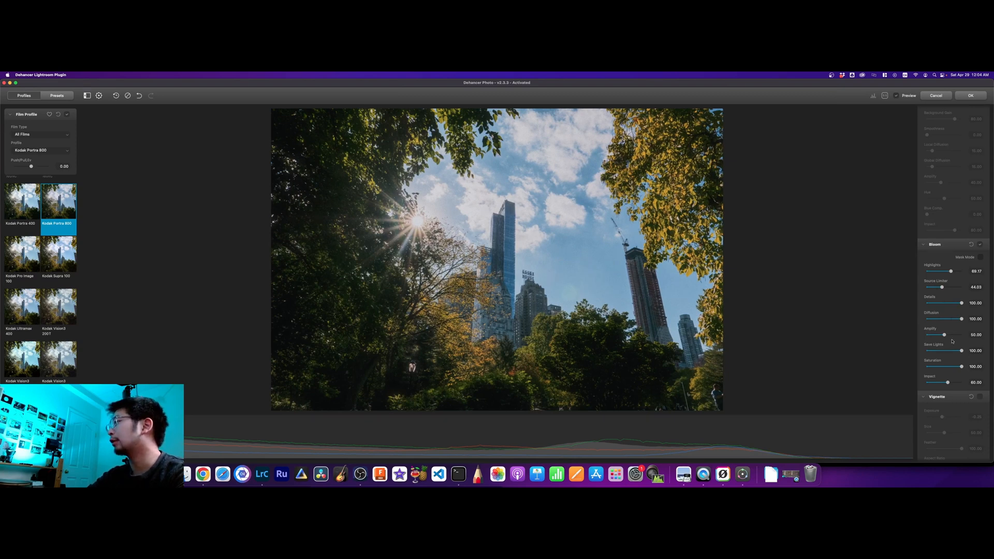
drag(945, 336, 976, 340)
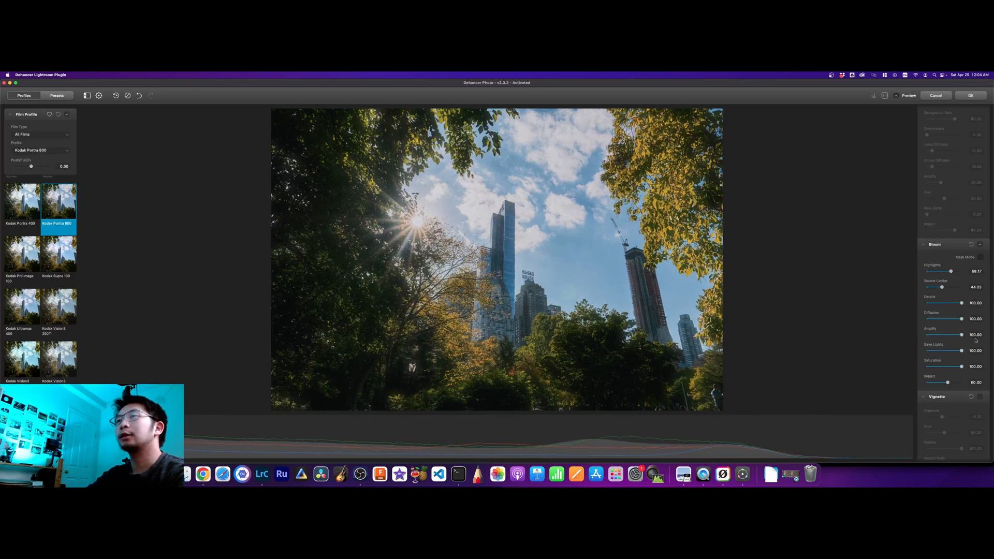
mouse_move(961, 335)
mouse_down()
mouse_move(929, 337)
mouse_move(973, 340)
mouse_up()
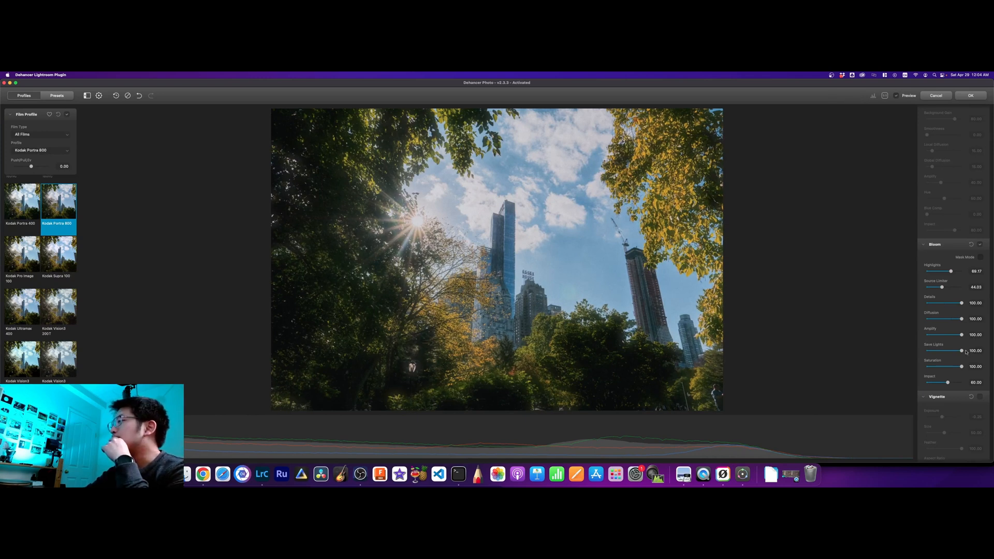
mouse_move(961, 351)
mouse_down()
mouse_move(900, 354)
mouse_move(954, 351)
mouse_move(962, 361)
mouse_up()
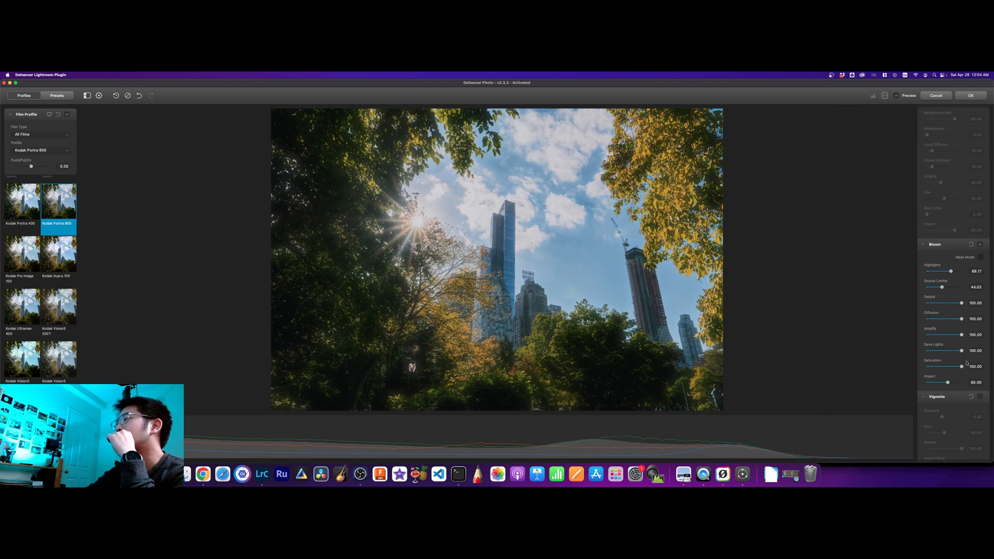
drag(963, 368, 954, 386)
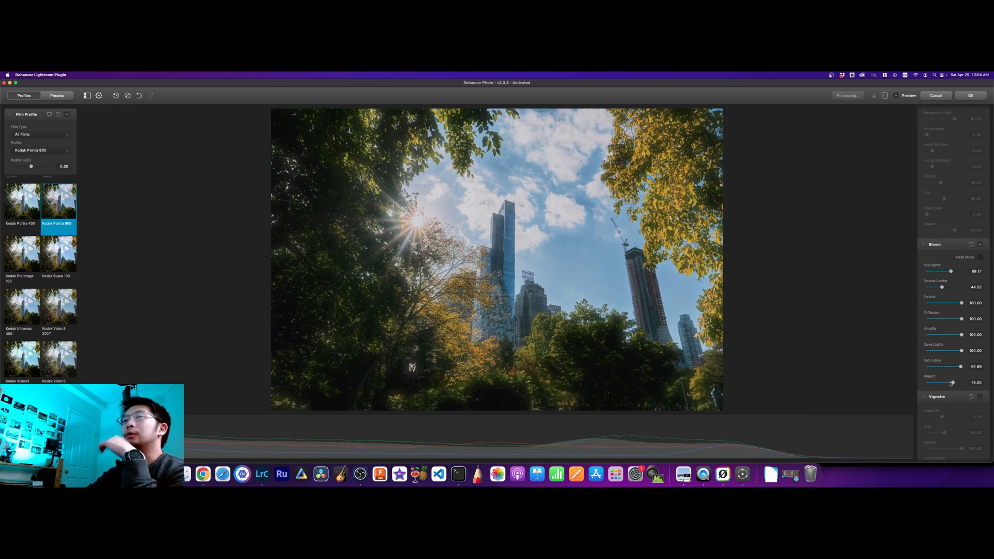
scroll(951, 420, down, 1)
scroll(950, 421, down, 1)
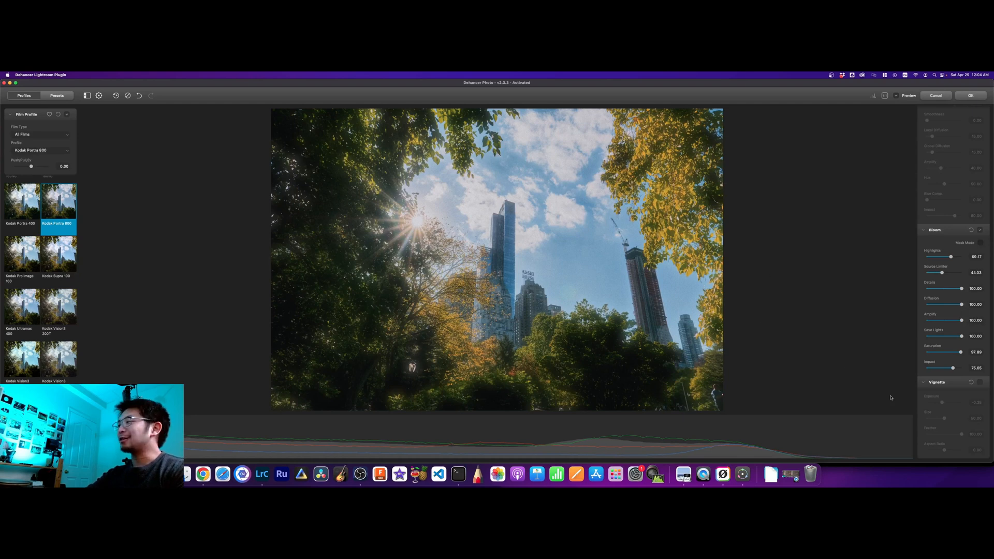
- Save the edited park photo back to Lightroom Classic and show NewYork_129-Edit.tif beside the original NewYork_129.jpeg in Compare view
click(964, 95)
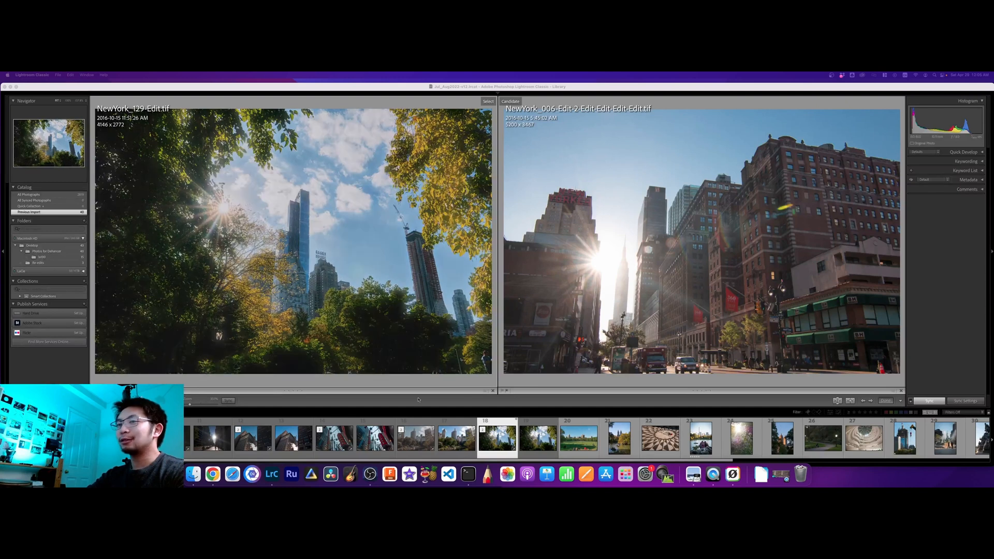
key(Right)
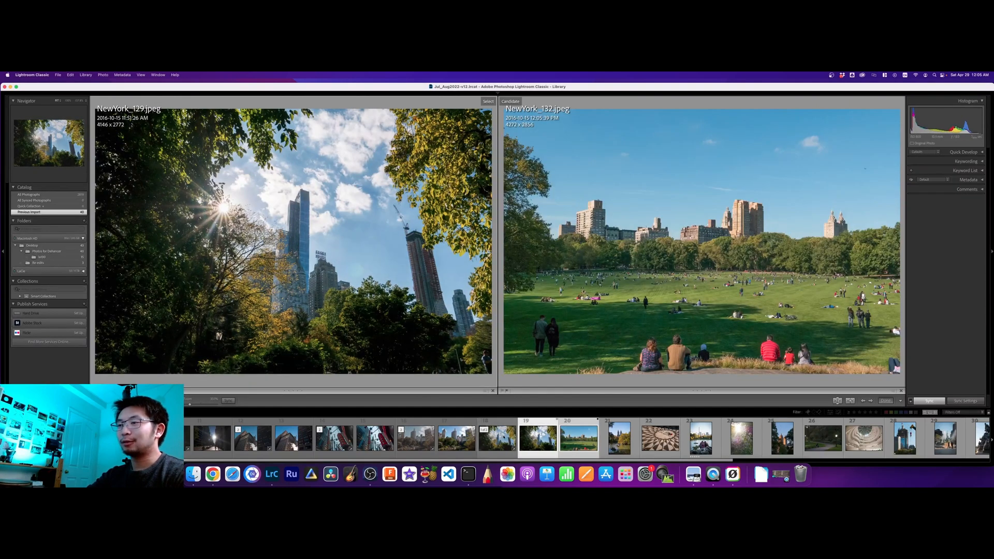
click(526, 443)
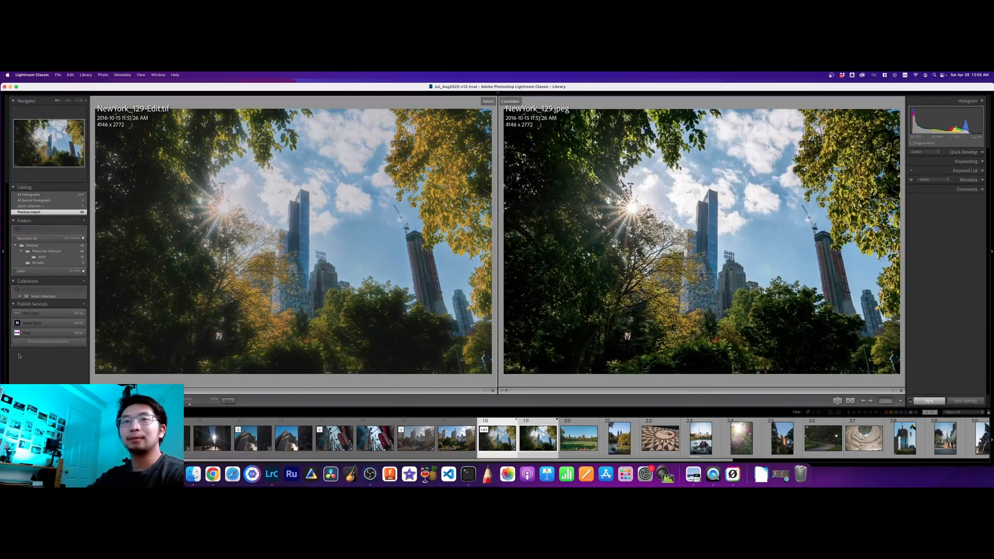
key(g)
key(c)
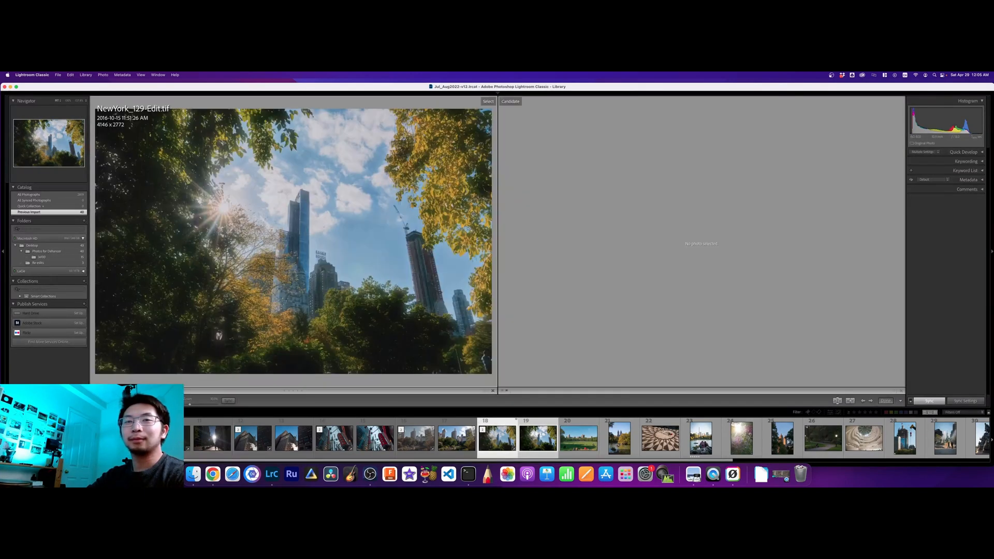
key(g)
key(c)
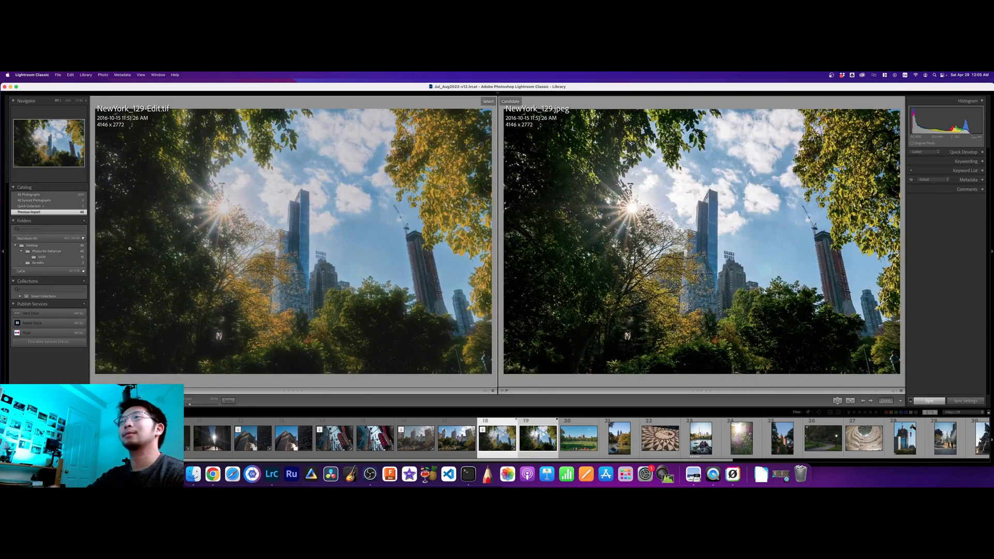
- Examine the towers, sky and leaves close up in the edited and original park photos to compare grain and softness
click(299, 212)
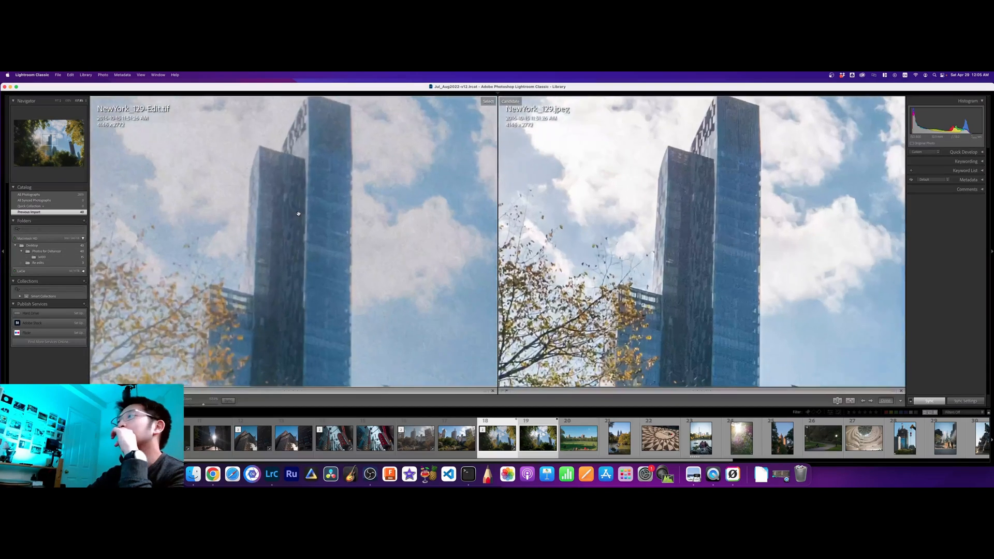
drag(291, 216, 332, 331)
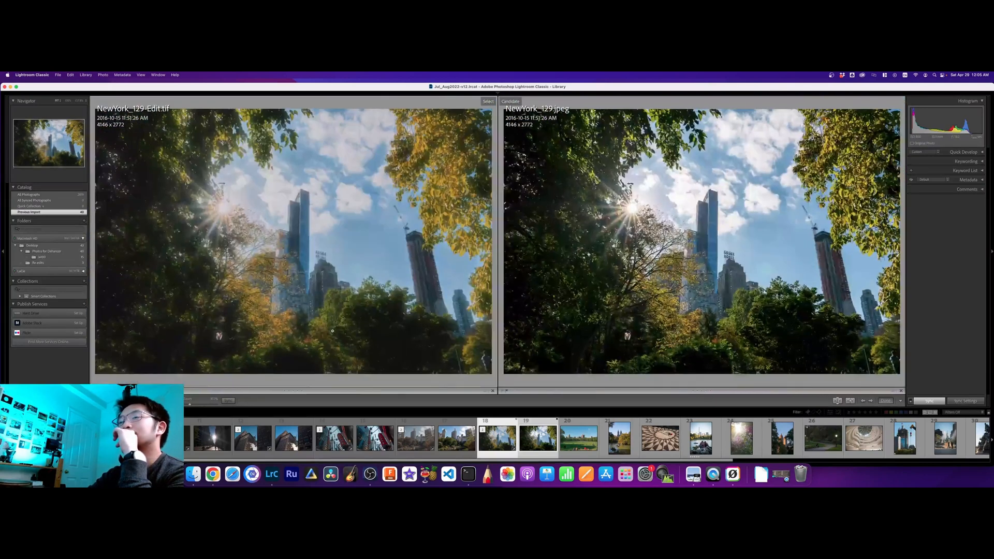
drag(422, 267, 355, 244)
drag(367, 285, 335, 372)
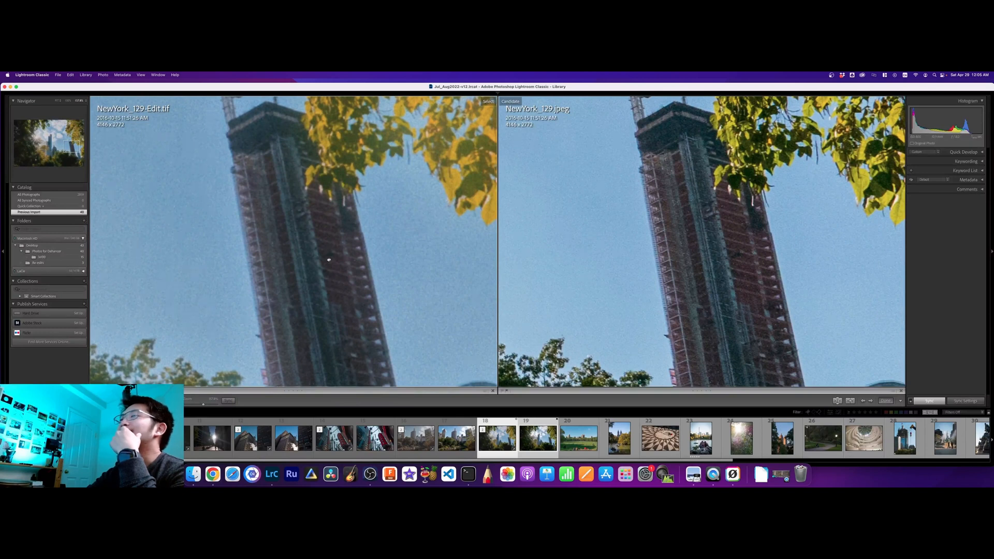
drag(328, 258, 326, 303)
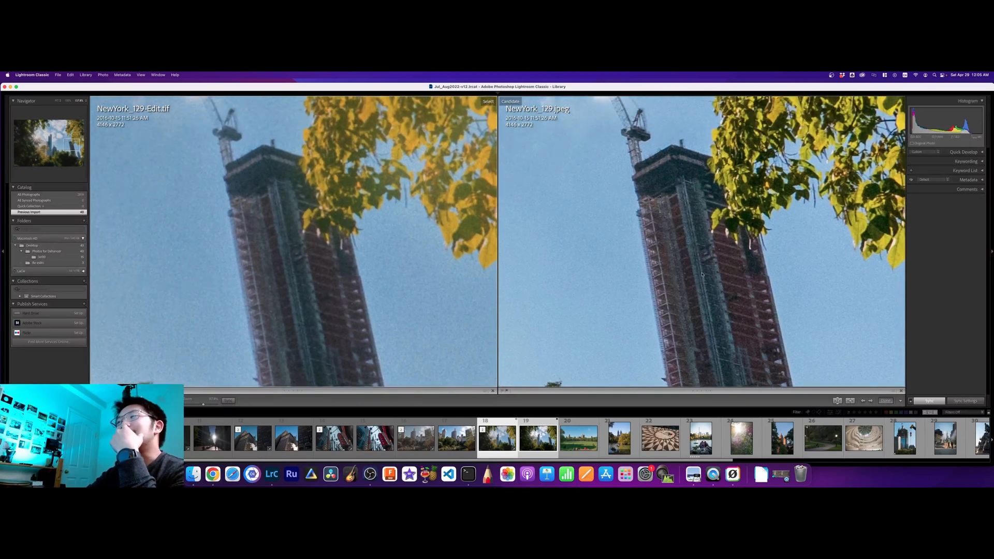
click(295, 280)
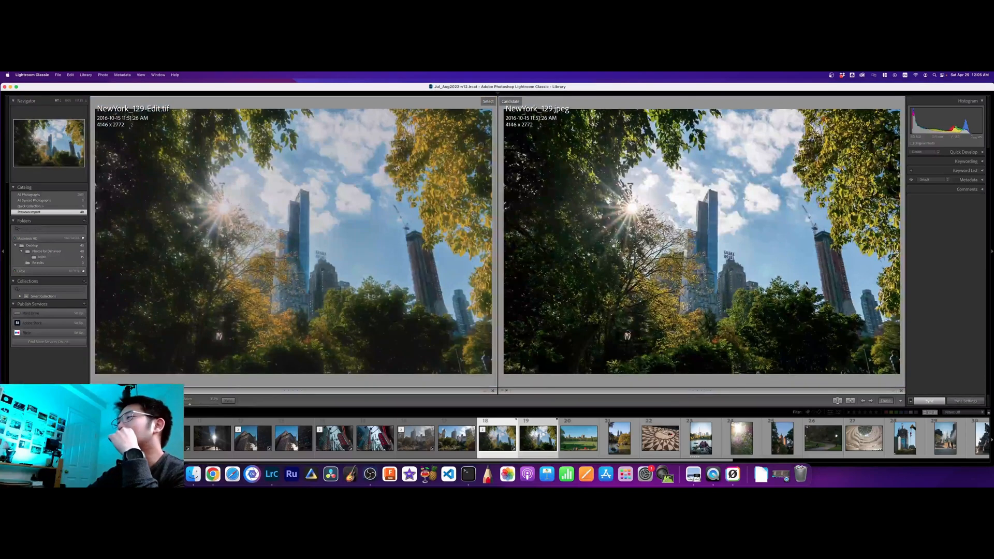
click(826, 259)
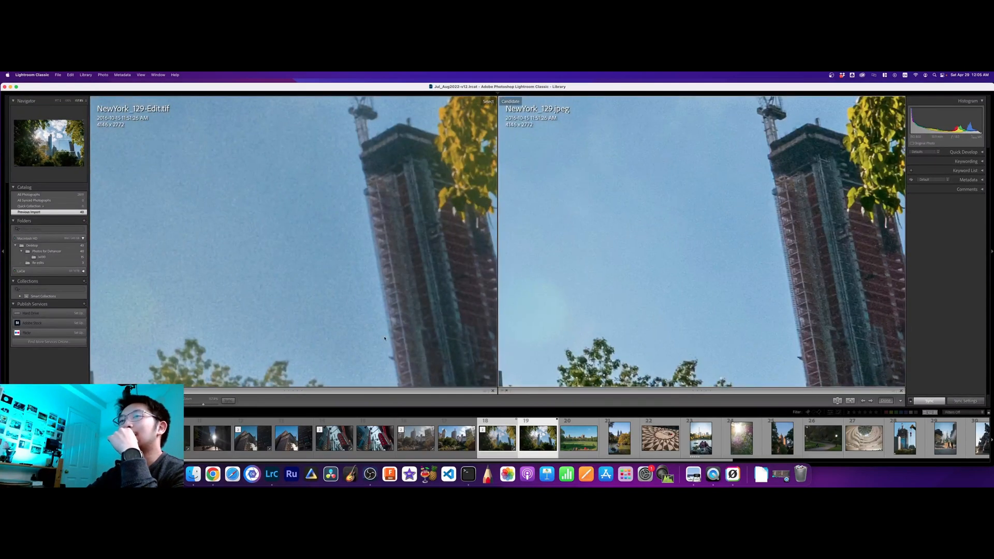
drag(380, 333, 357, 290)
click(358, 295)
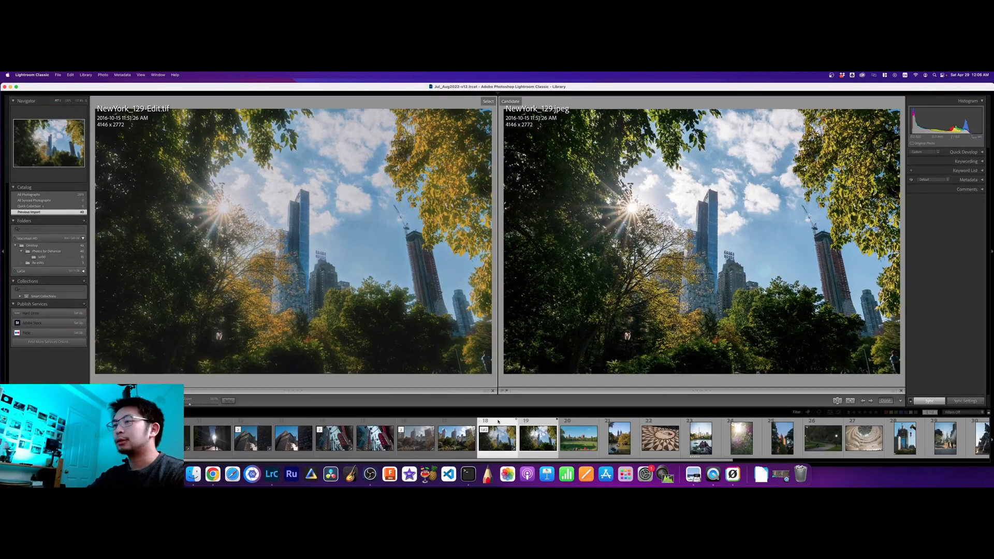
- Look through the following park photos and select the backlit purple flowers photo NewYork_177.jpeg
click(579, 439)
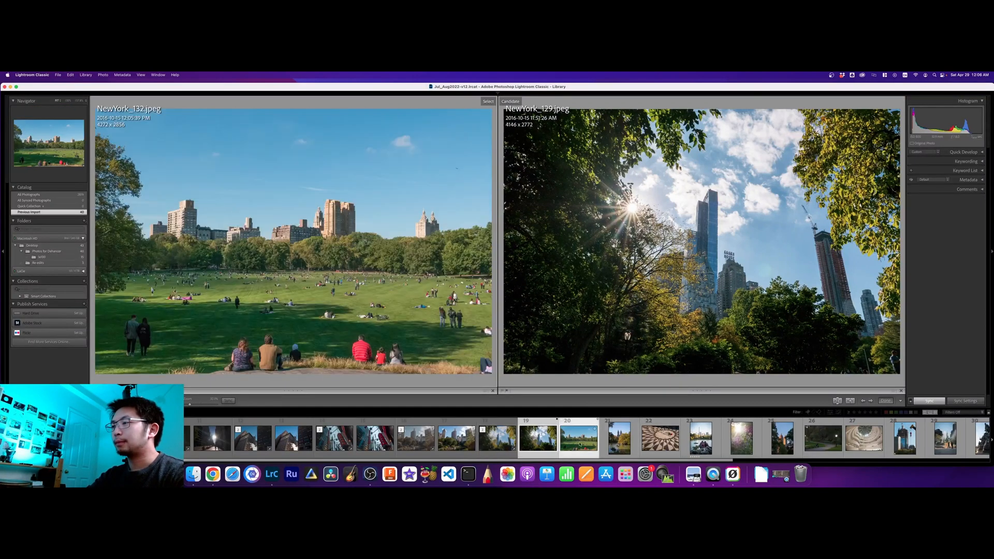
click(628, 441)
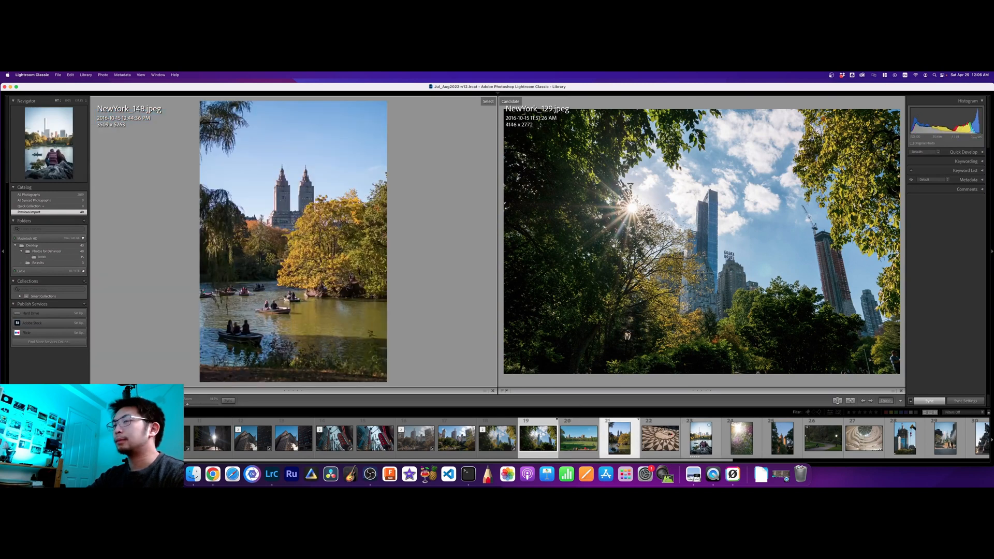
click(747, 441)
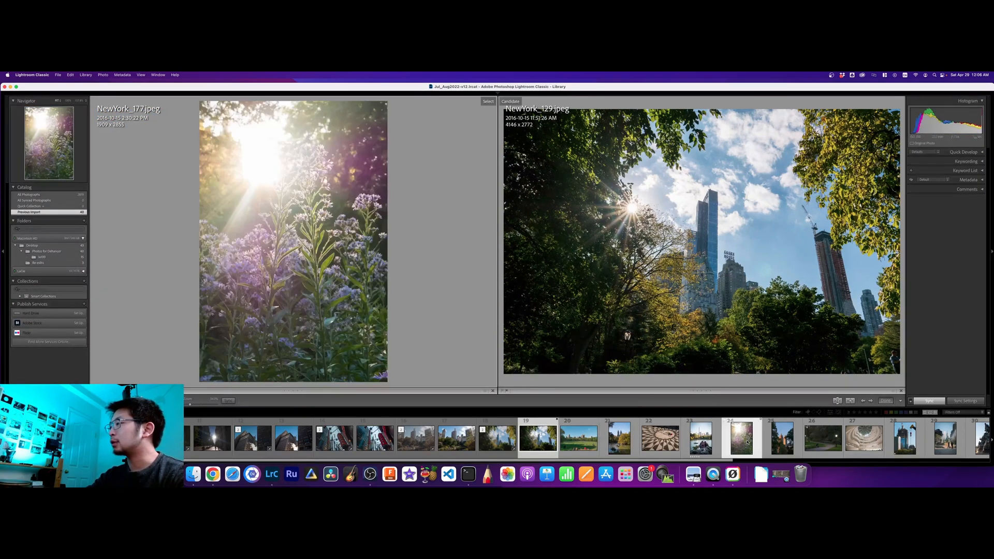
- Open the backlit purple flowers photo NewYork_177.jpeg in the Dehancer plugin as a copy with Lightroom adjustments
scroll(539, 440, right, 3)
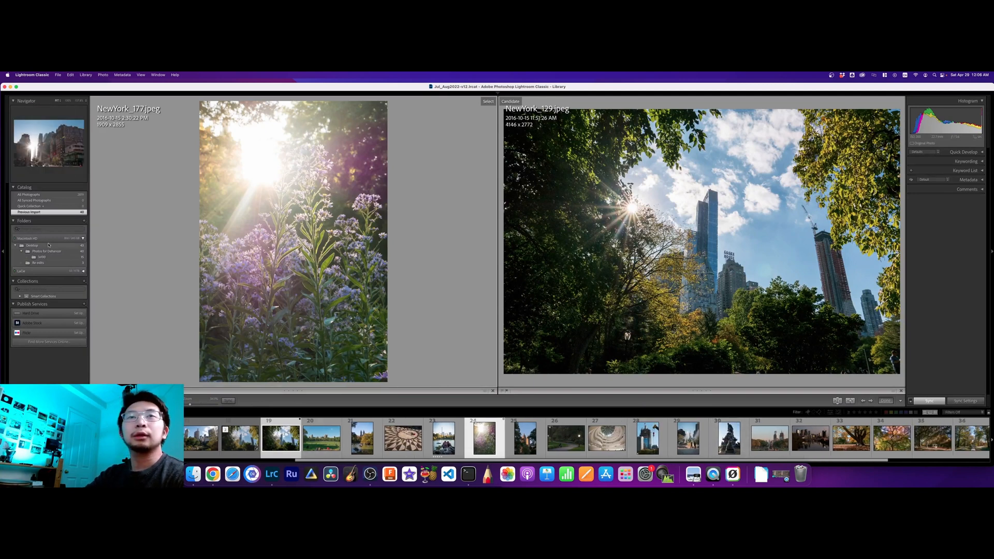
right_click(483, 445)
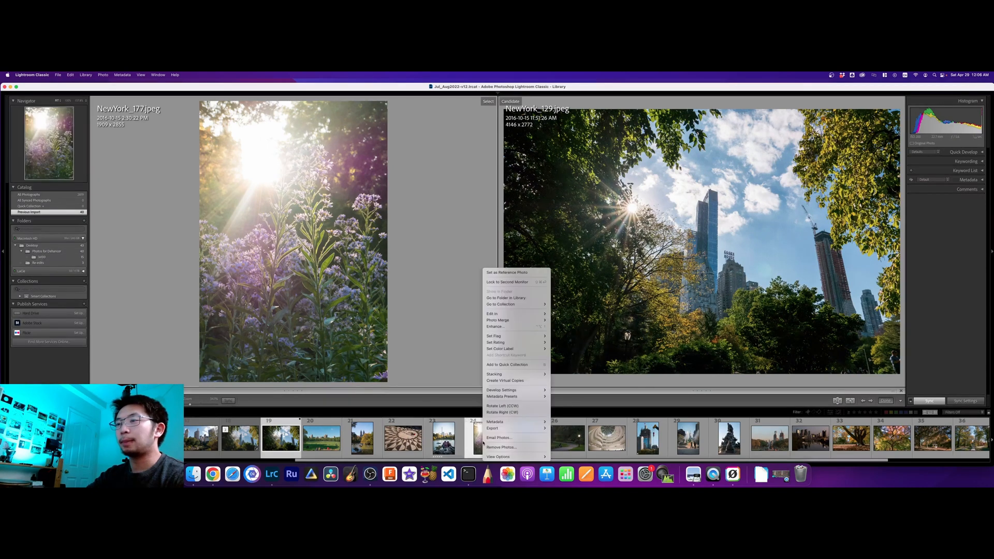
mouse_move(518, 314)
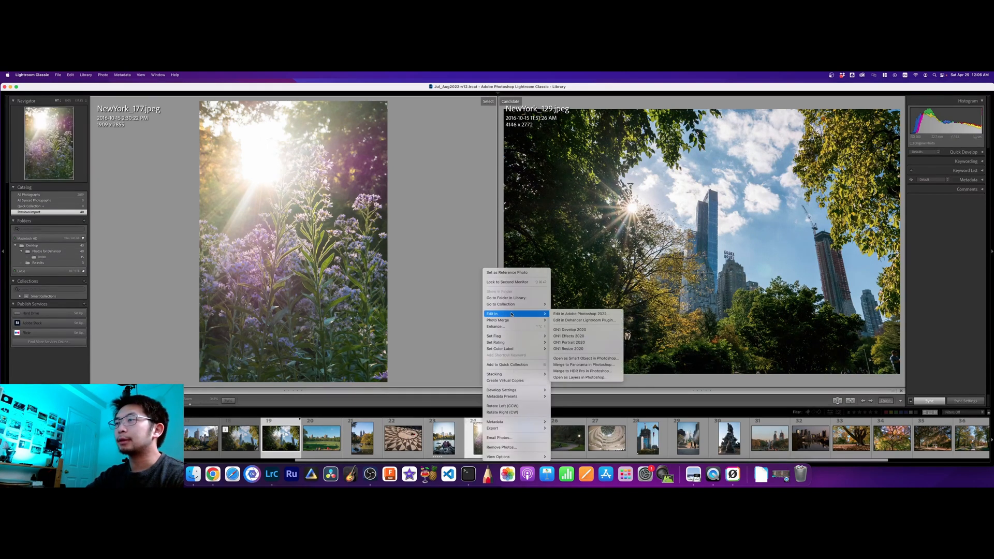
click(577, 318)
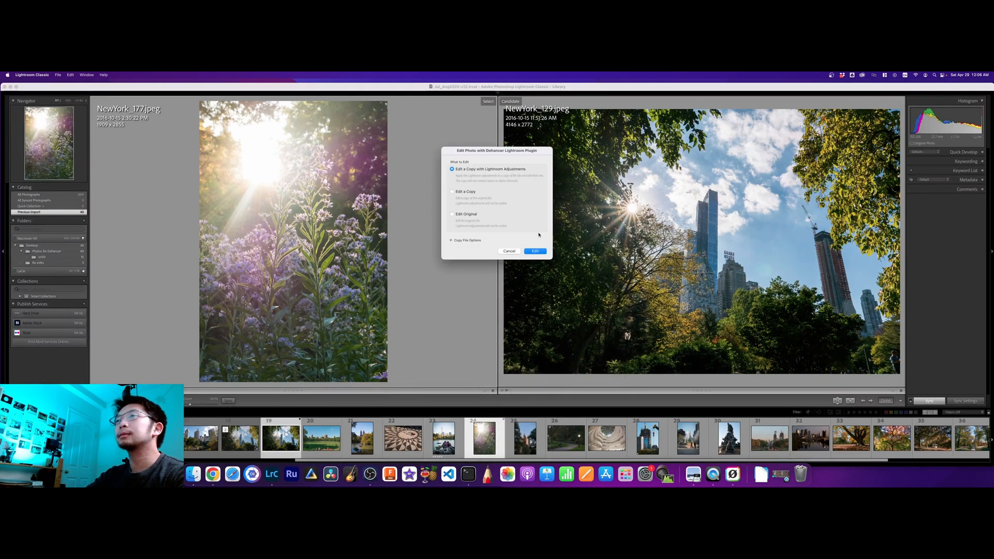
click(537, 251)
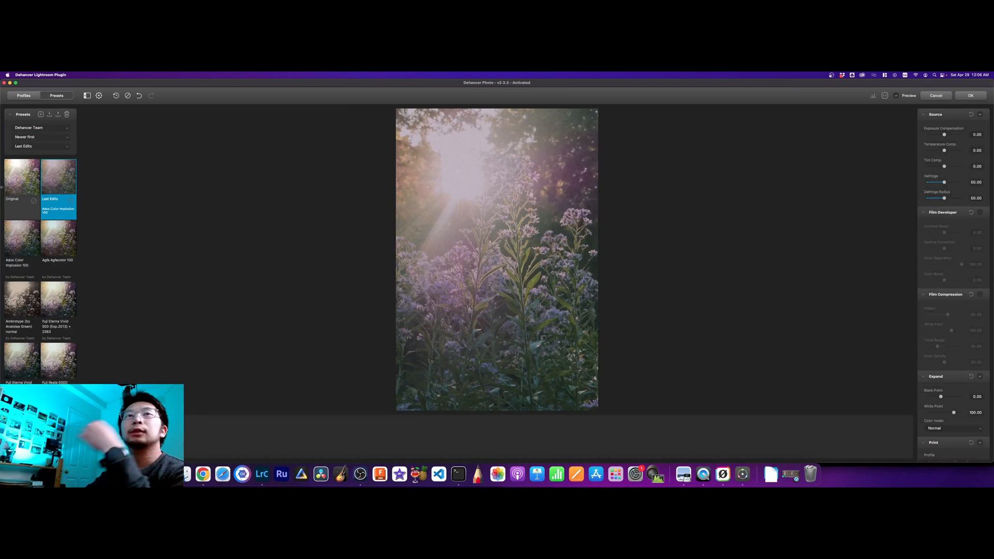
- Apply the Kodak Gold 200 profile from the Color Negative films and check the flowers and sun rays at close range
click(34, 129)
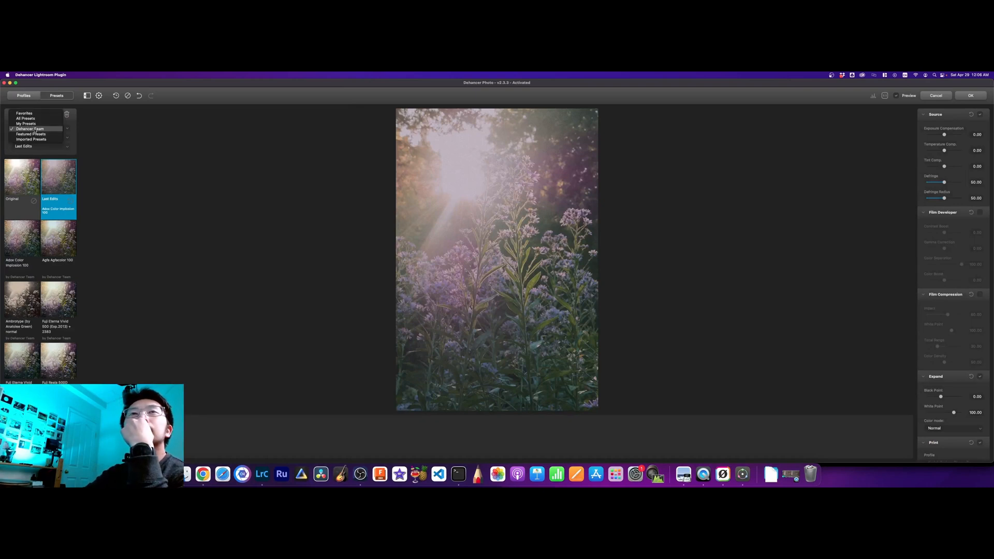
click(24, 95)
click(29, 136)
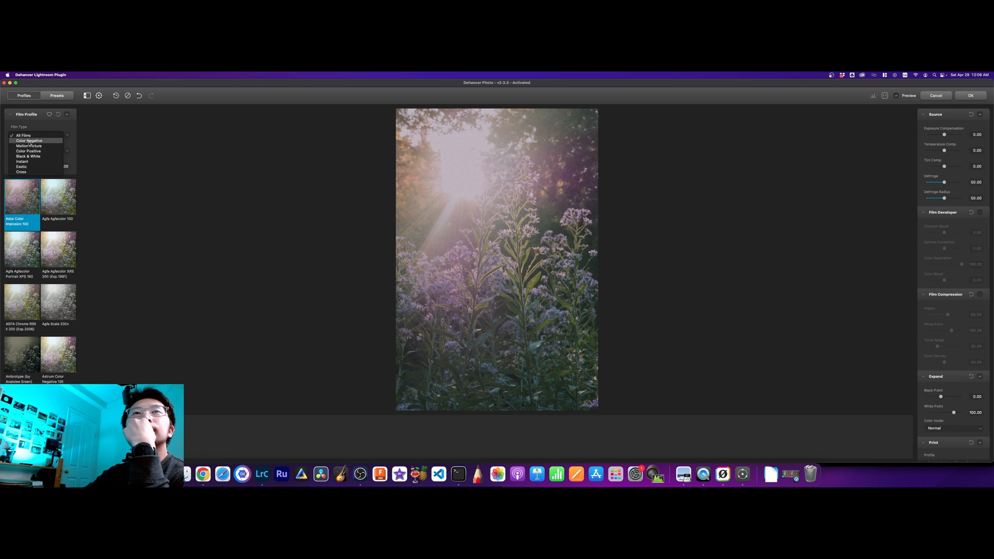
click(29, 141)
scroll(49, 277, down, 5)
scroll(49, 276, down, 1)
click(50, 281)
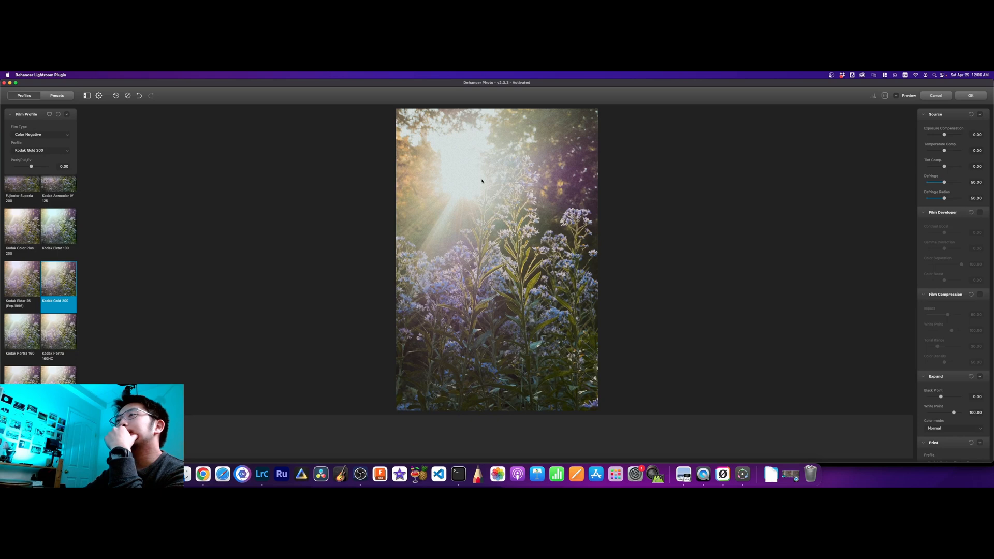
click(884, 95)
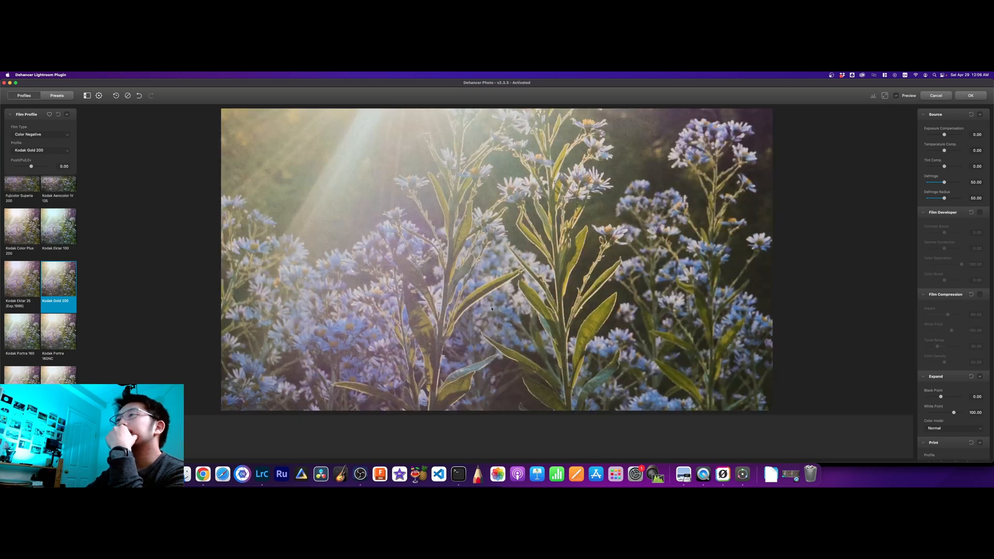
drag(567, 323, 492, 398)
drag(530, 262, 492, 351)
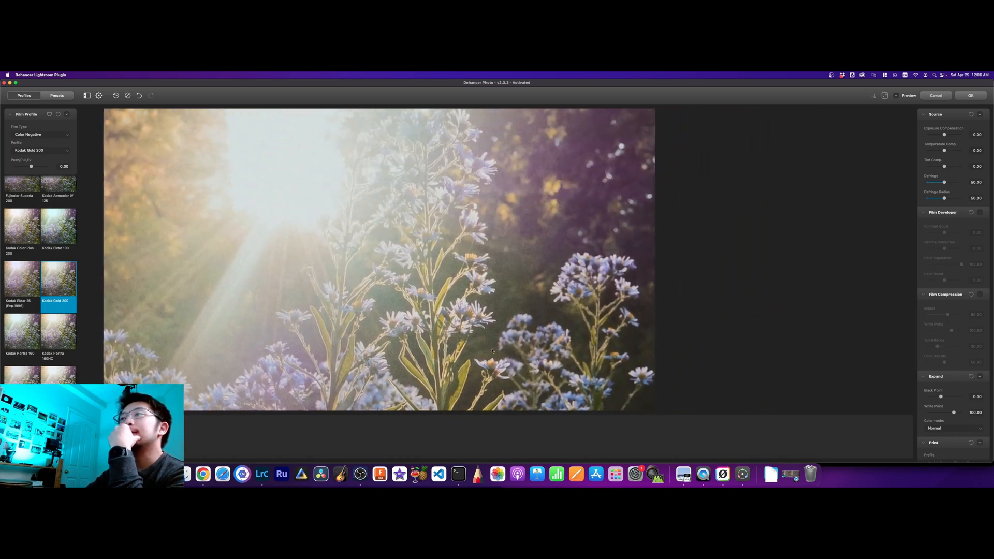
click(499, 324)
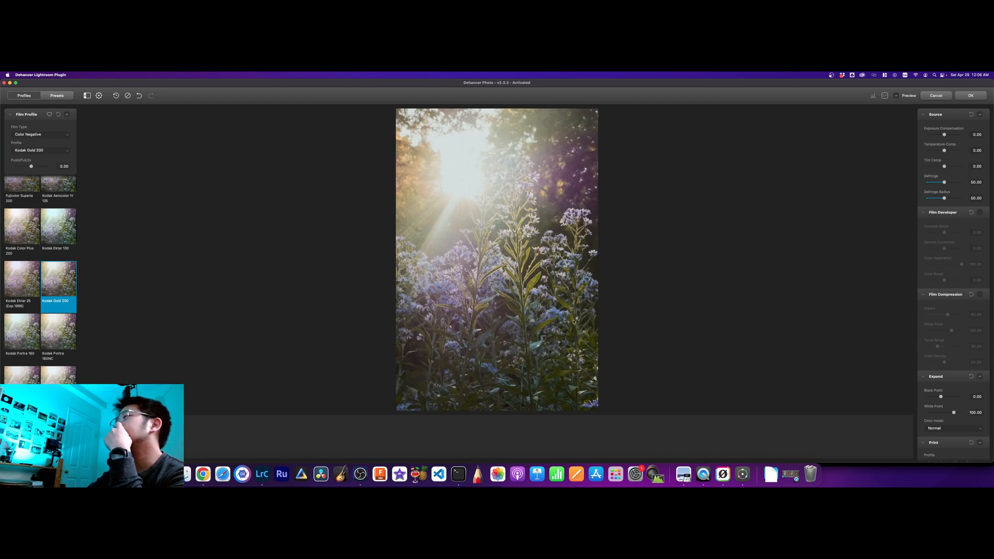
- Enable Bloom on the flowers photo and set Amplify to 100, Source Limiter to about 58 and Highlights to about 76
scroll(979, 329, down, 10)
scroll(979, 329, down, 10)
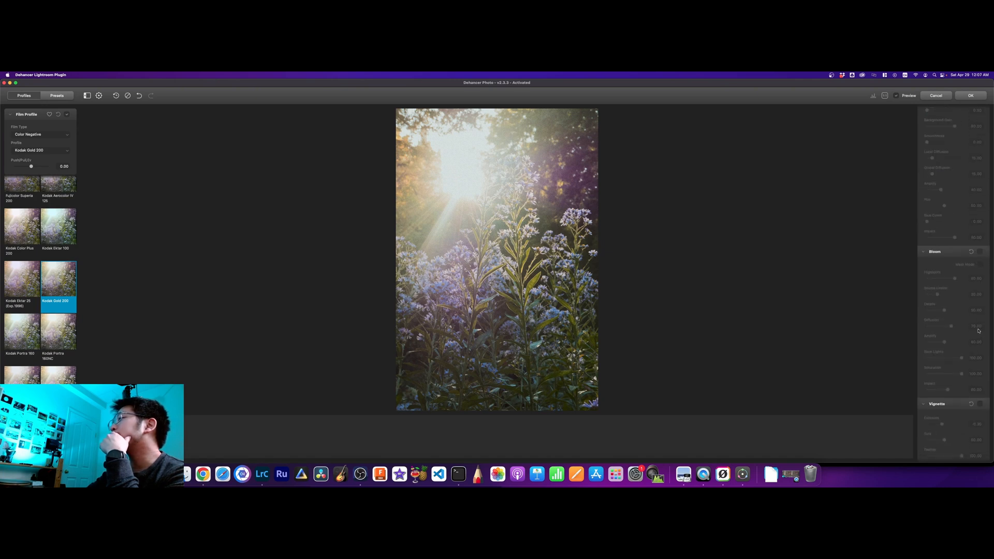
click(980, 252)
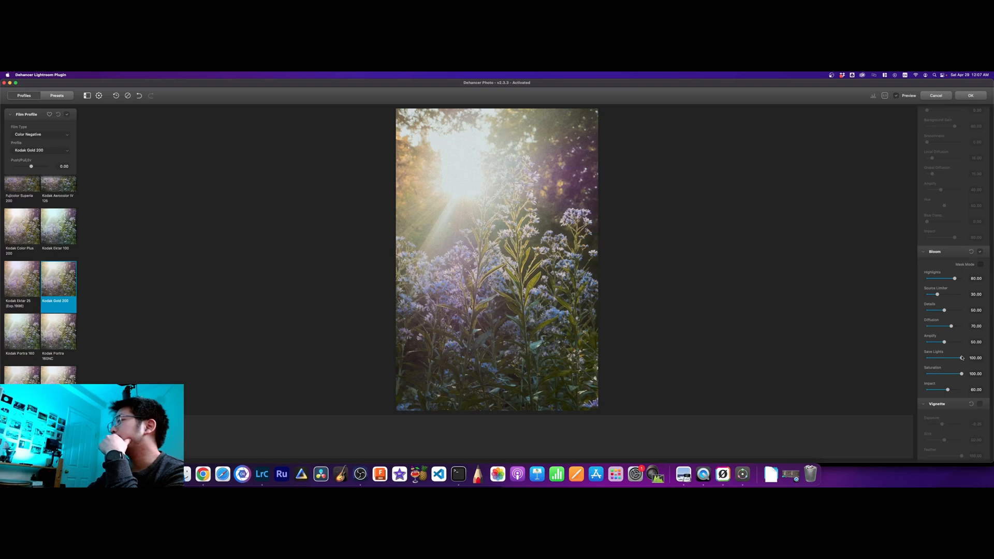
mouse_move(947, 343)
mouse_down()
mouse_move(969, 344)
mouse_move(953, 344)
mouse_up()
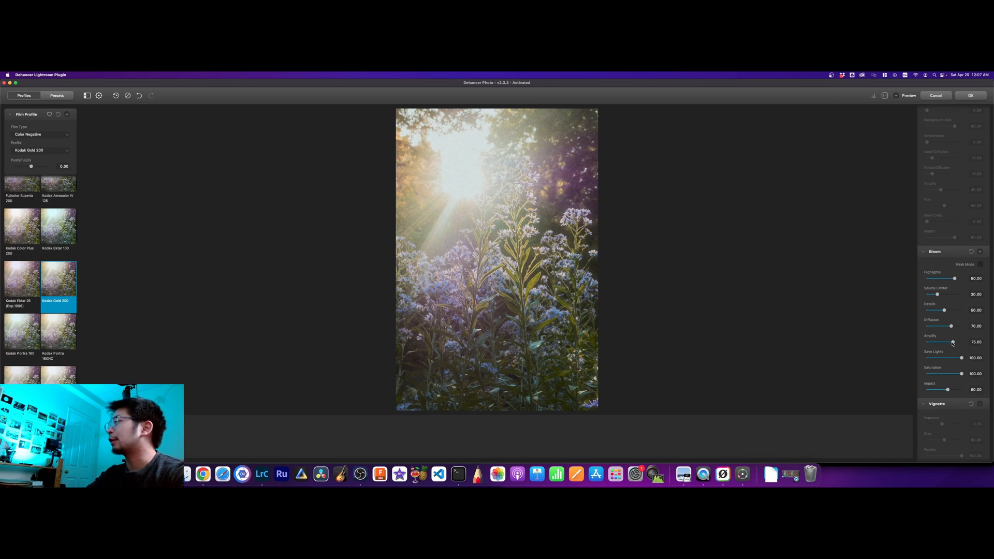
mouse_move(953, 343)
mouse_down()
mouse_move(926, 343)
mouse_move(961, 343)
mouse_up()
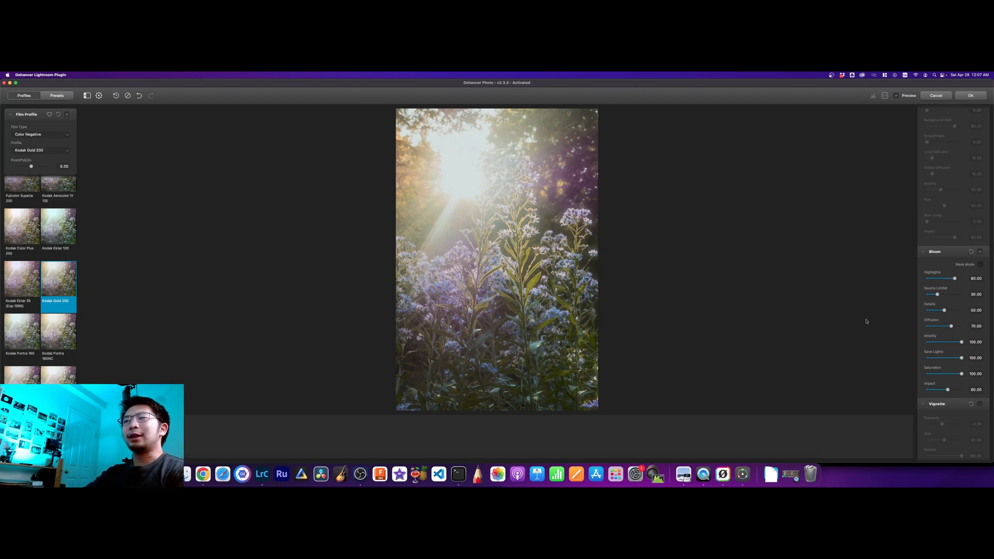
mouse_move(938, 295)
mouse_down()
mouse_move(981, 298)
mouse_move(948, 294)
mouse_up()
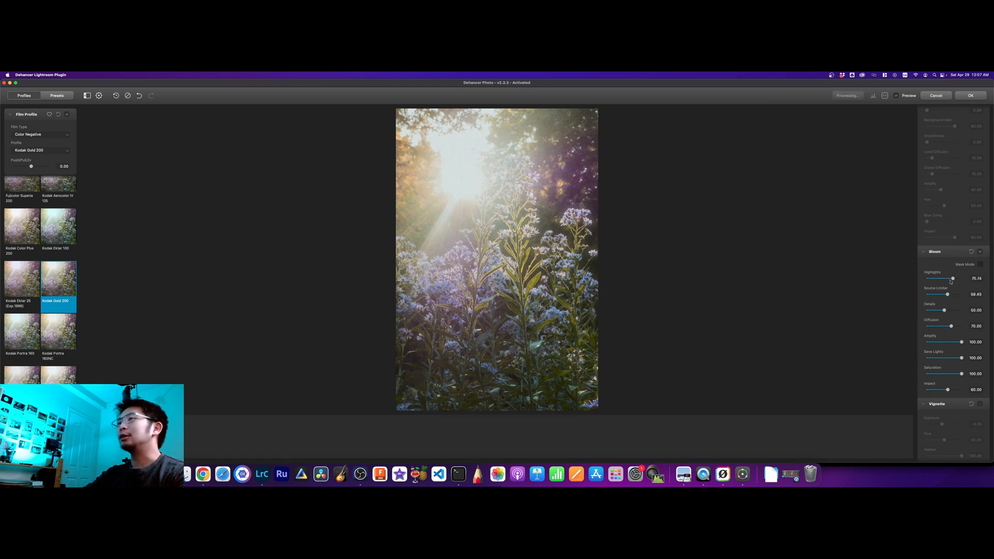
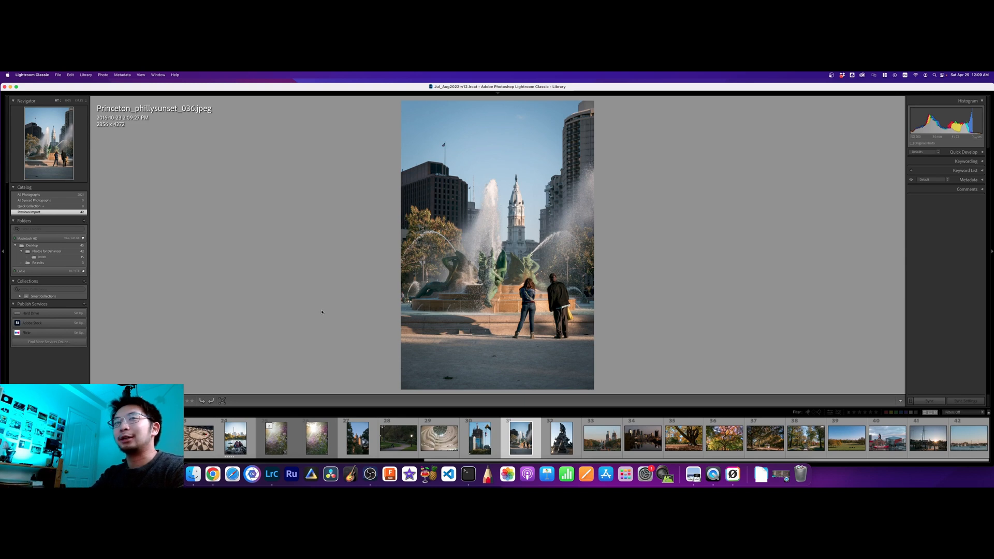
- Expand the Quick Develop settings for the fountain photo and switch to the Develop module
click(963, 152)
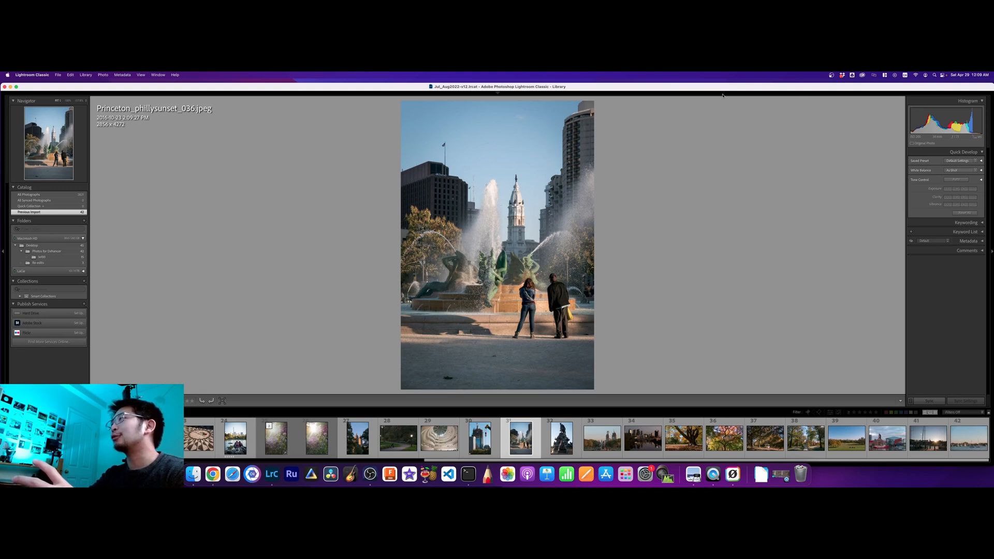
mouse_move(746, 96)
click(857, 102)
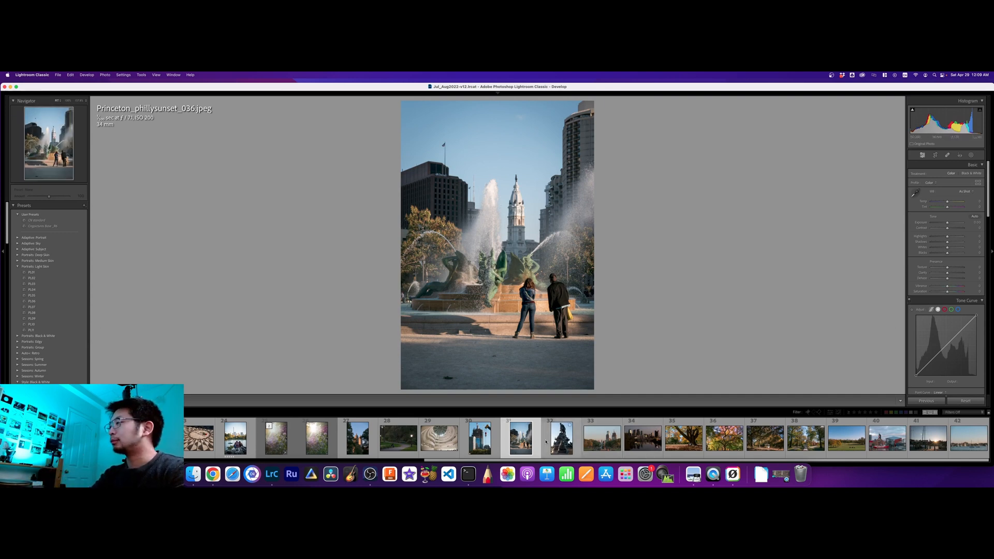
- Open the Baltimore harbor photo NYC_Baltimore_annalopis_298.jpeg in the Dehancer plugin as a copy with Lightroom adjustments
click(881, 447)
right_click(882, 448)
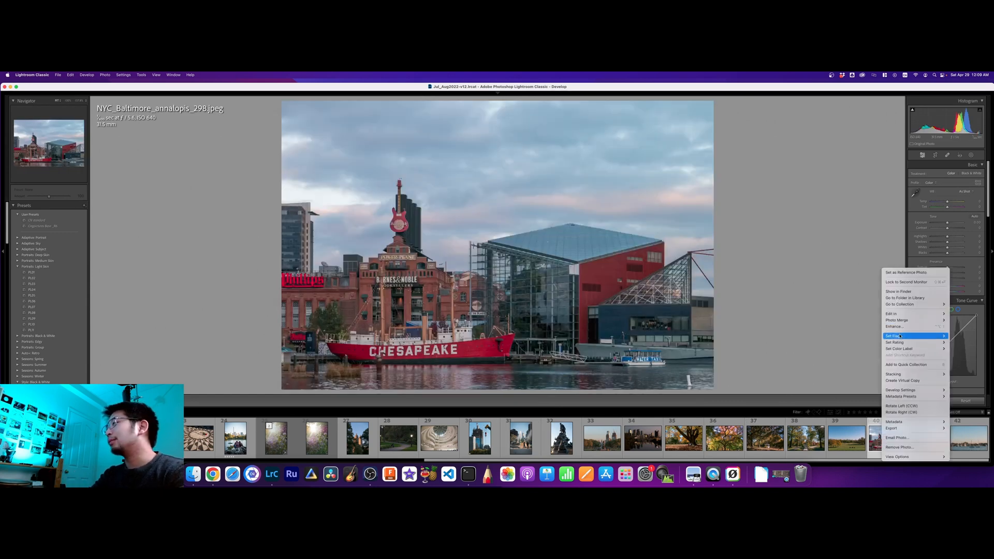
mouse_move(902, 315)
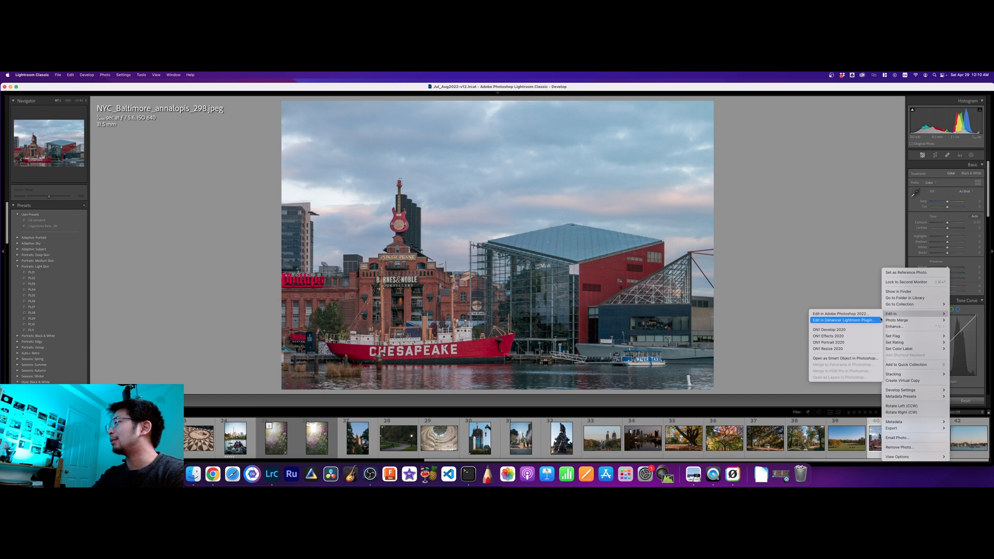
click(855, 320)
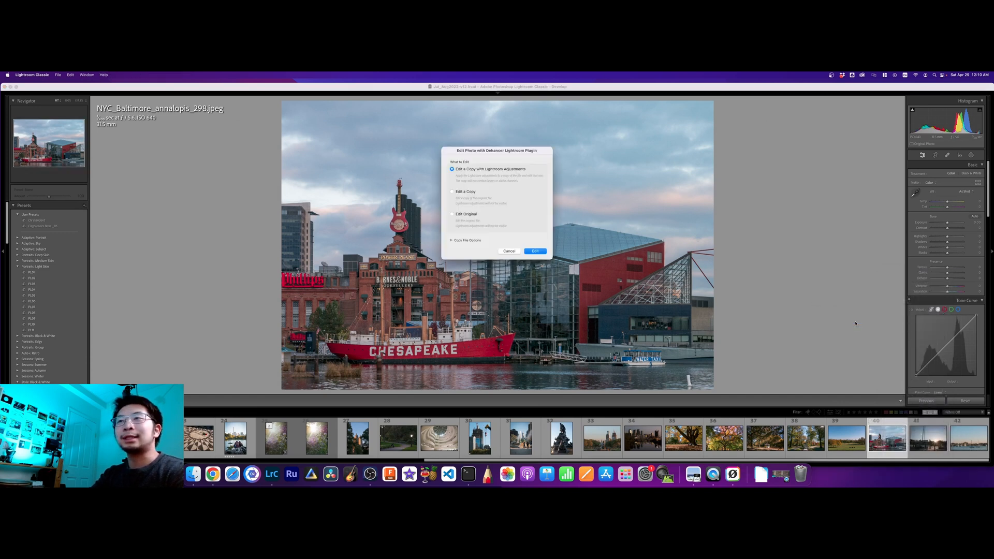
click(535, 252)
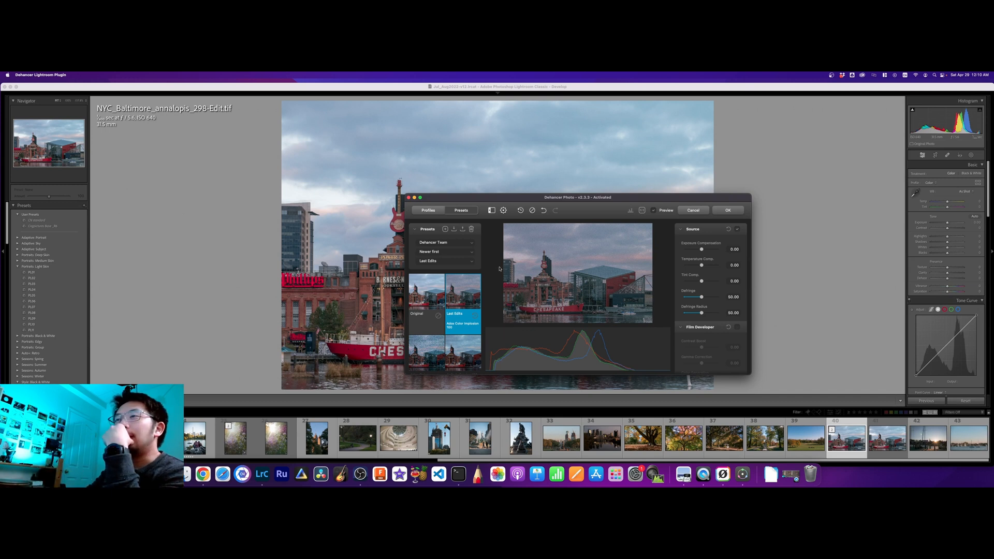
- Apply the Fuji Eterna Vivid 500 (Exp.2013) + 2383 preset to the harbor photo and change its film profile to Fuji Reala 500D (Exp.2013)
scroll(465, 325, down, 3)
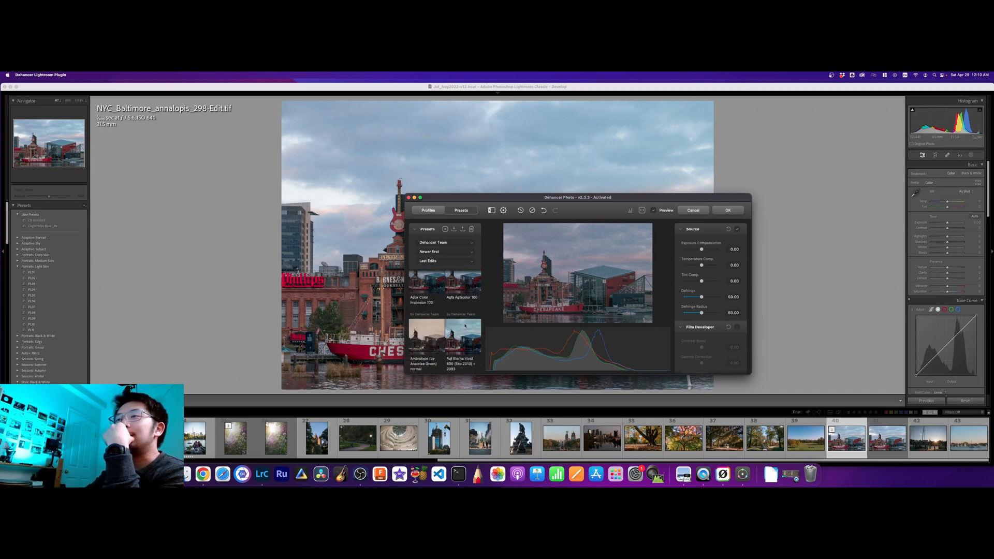
click(463, 341)
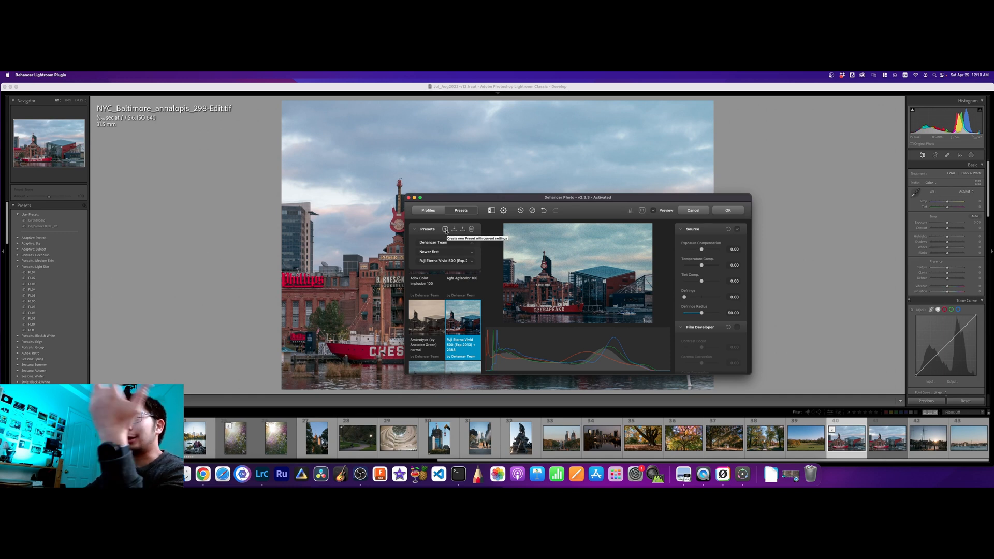
drag(555, 200, 490, 72)
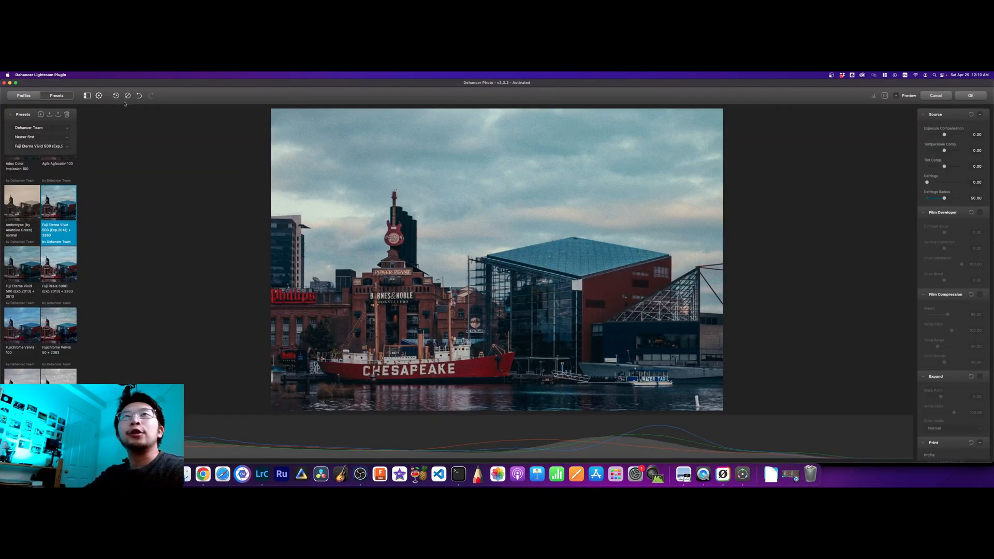
click(31, 95)
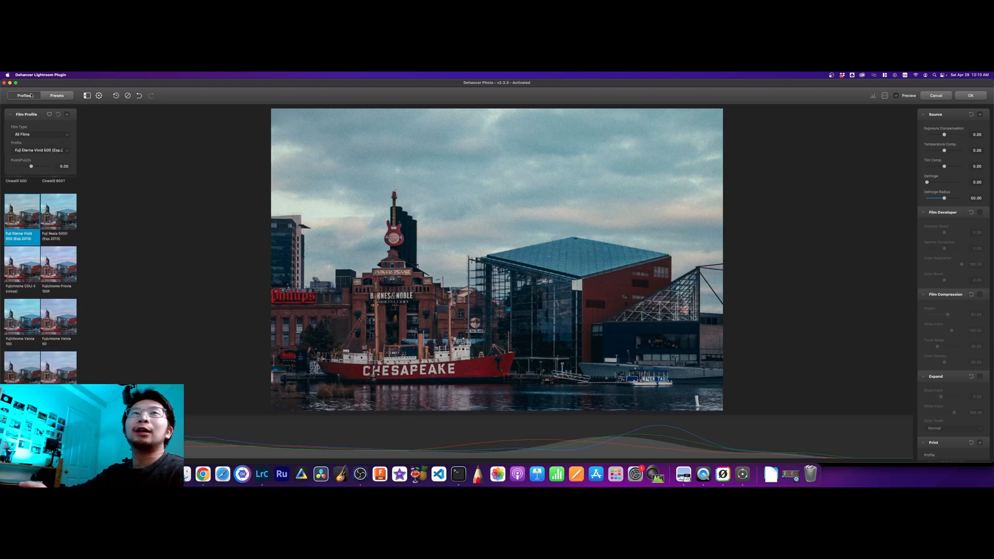
click(68, 218)
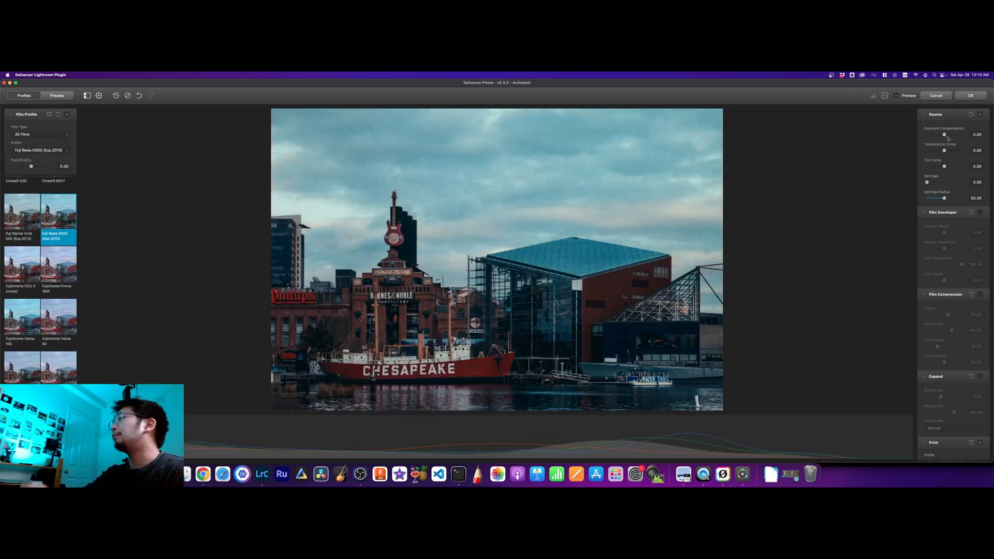
- Set Film Grain Size to about 2.4, Amount 17, Resolution 10, Shadows 29, Midtones 26, Highlights 0 and Color about 58
scroll(960, 287, down, 10)
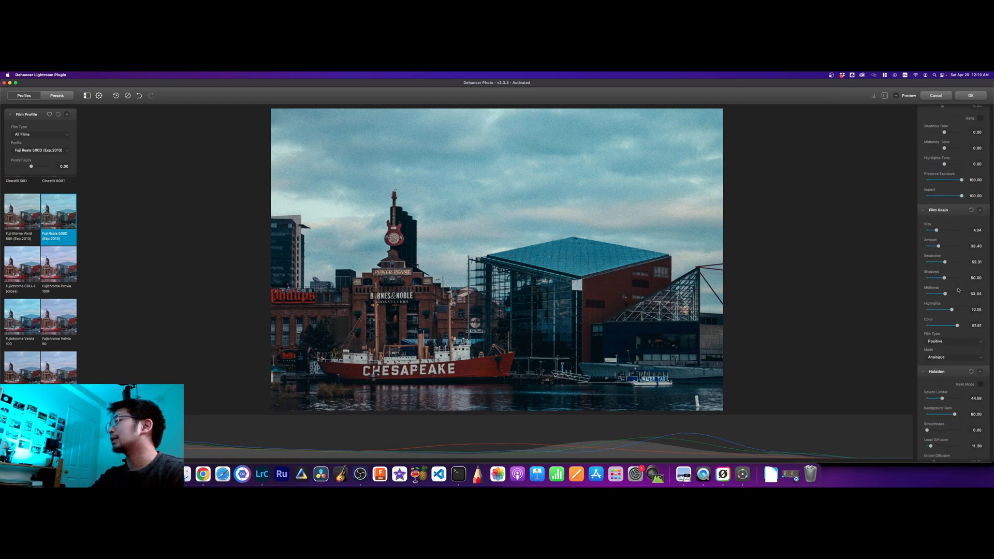
scroll(952, 281, down, 1)
drag(937, 213, 936, 276)
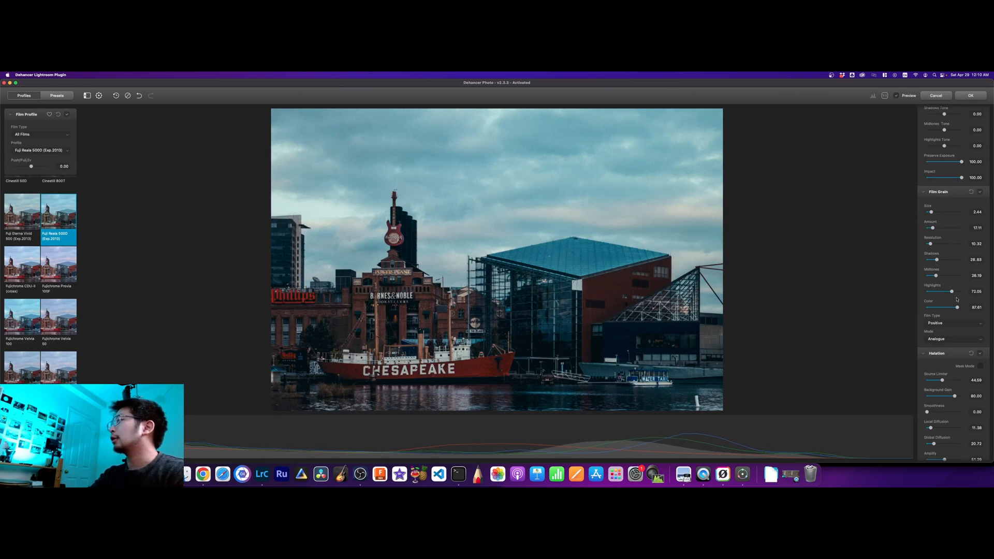
drag(958, 307, 925, 293)
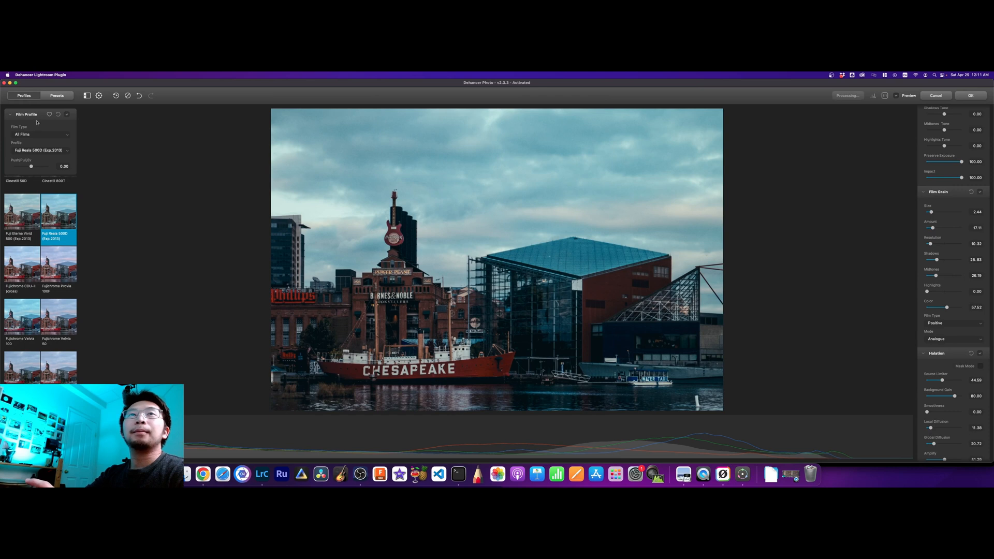
- Save the current settings as a new preset, adding the author's first name and "less" to the name Fuji Reala 500D (Exp.2013)
click(56, 97)
click(41, 114)
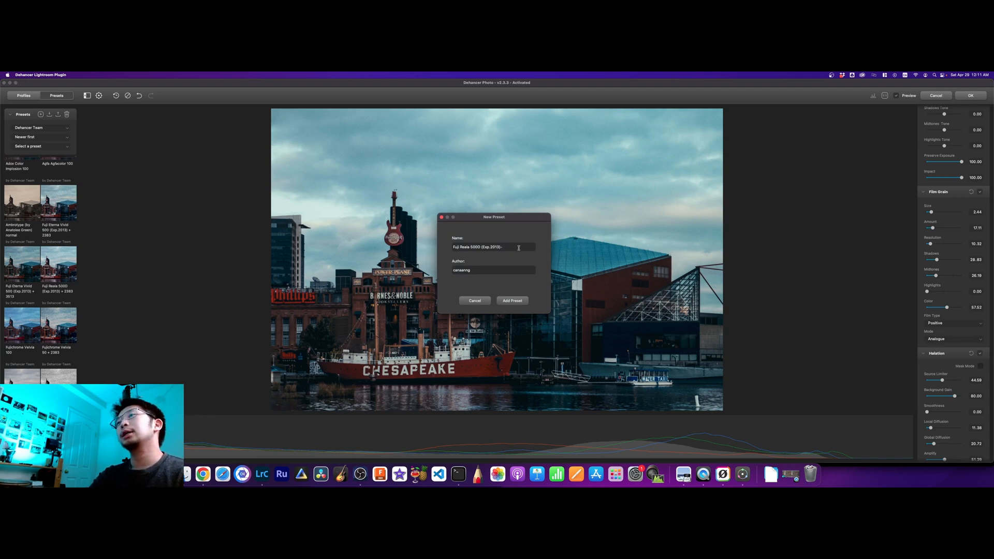
text(-Canaan less)
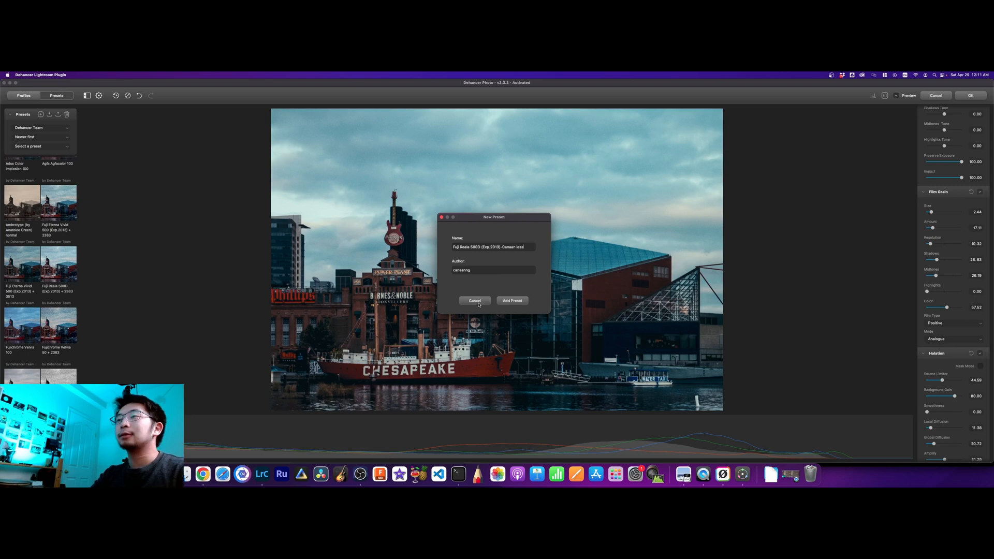
click(512, 301)
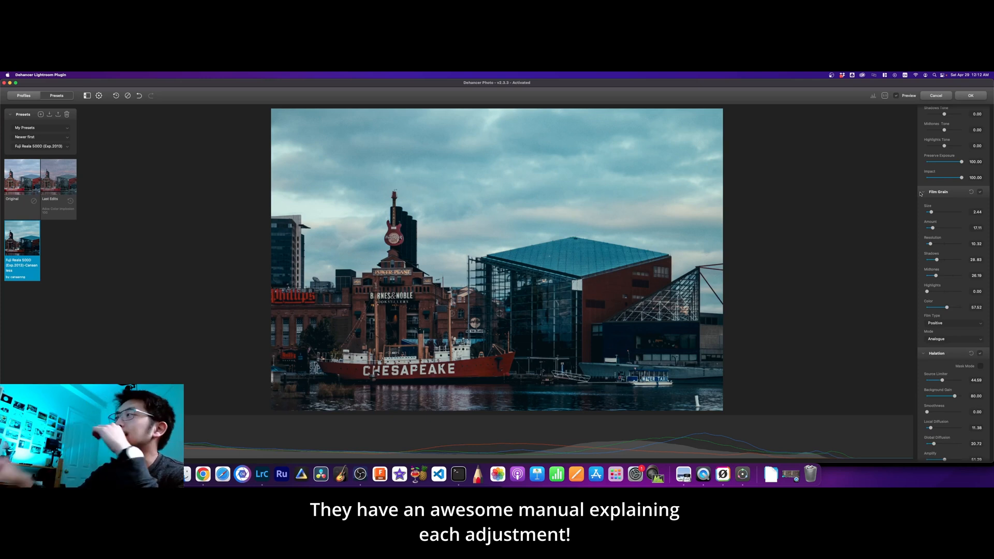
- Review the harbor photo's adjustments up to the Source settings and save the edit back to Lightroom Classic
scroll(928, 307, up, 5)
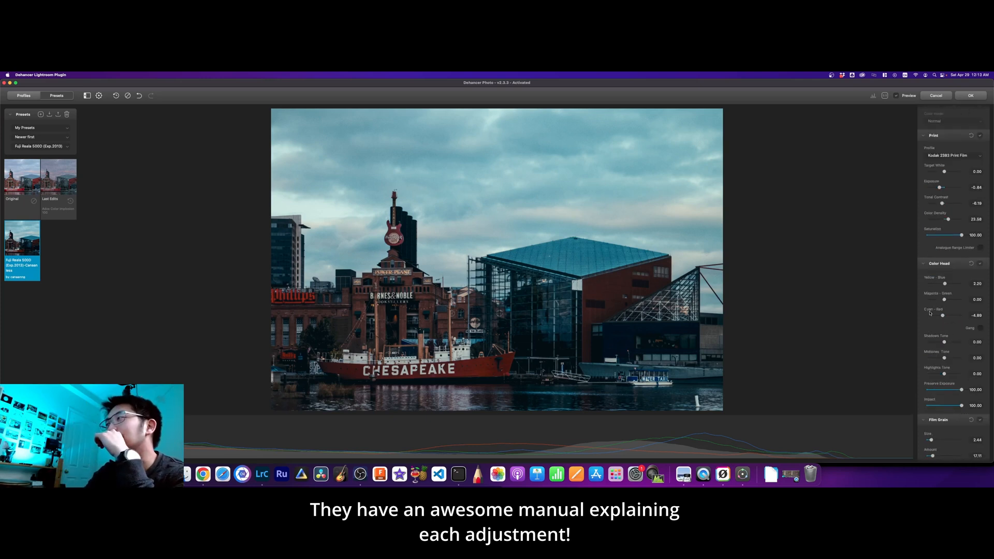
scroll(930, 313, up, 4)
scroll(930, 313, up, 3)
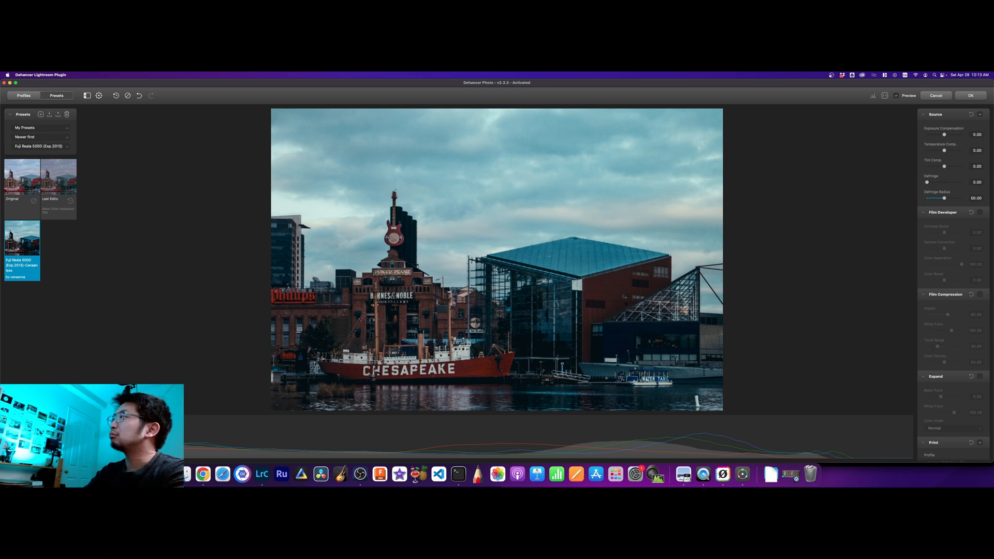
click(970, 96)
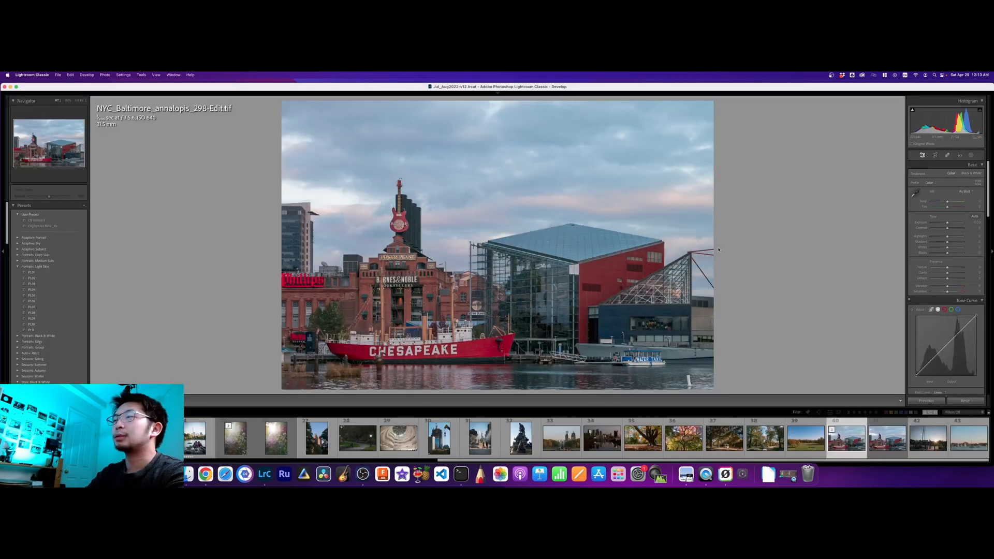